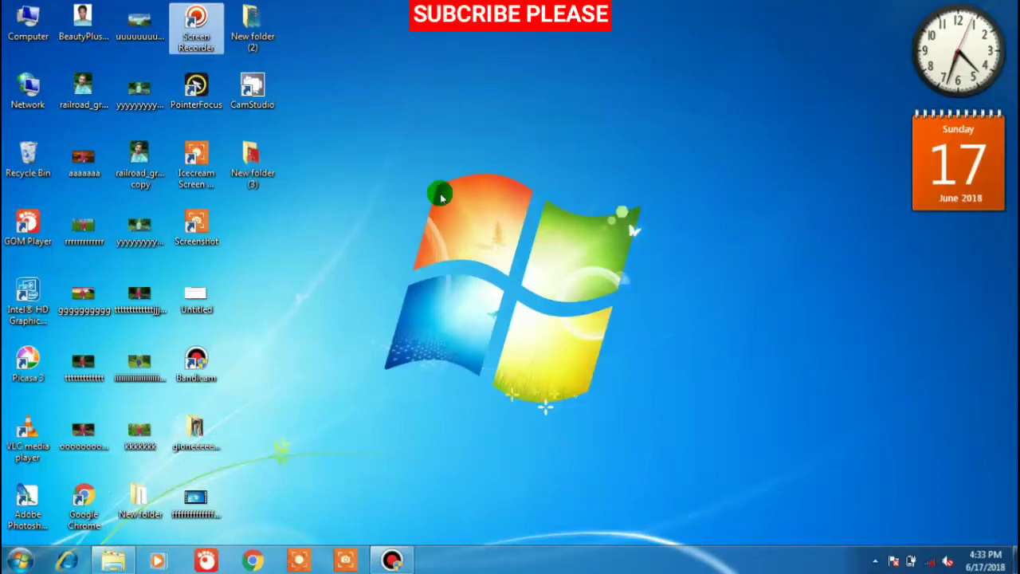
- Refresh the desktop and open New folder (3) in a maximized window
right_click(434, 163)
left_click(448, 201)
right_click(446, 161)
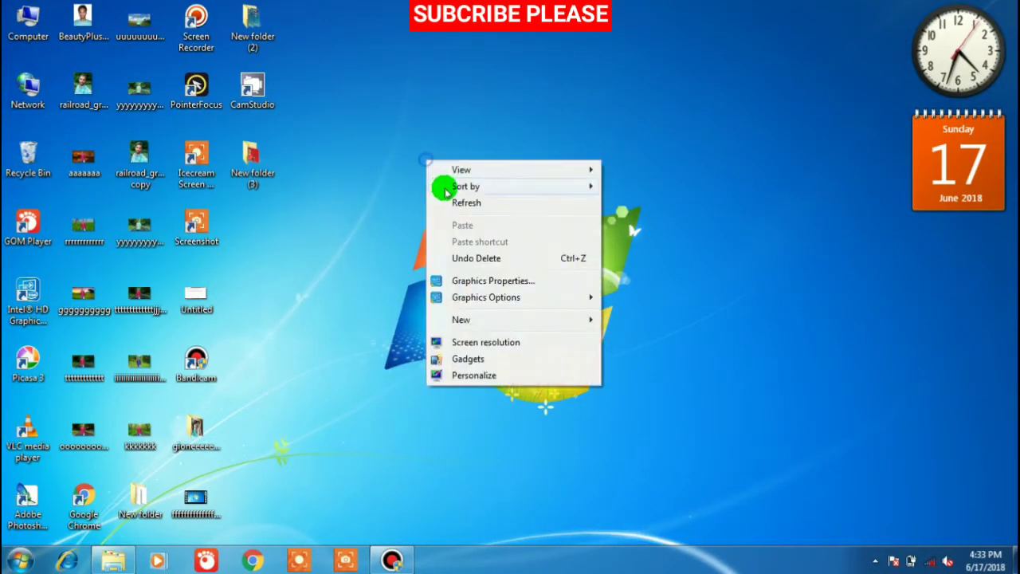
left_click(450, 201)
right_click(464, 188)
left_click(462, 225)
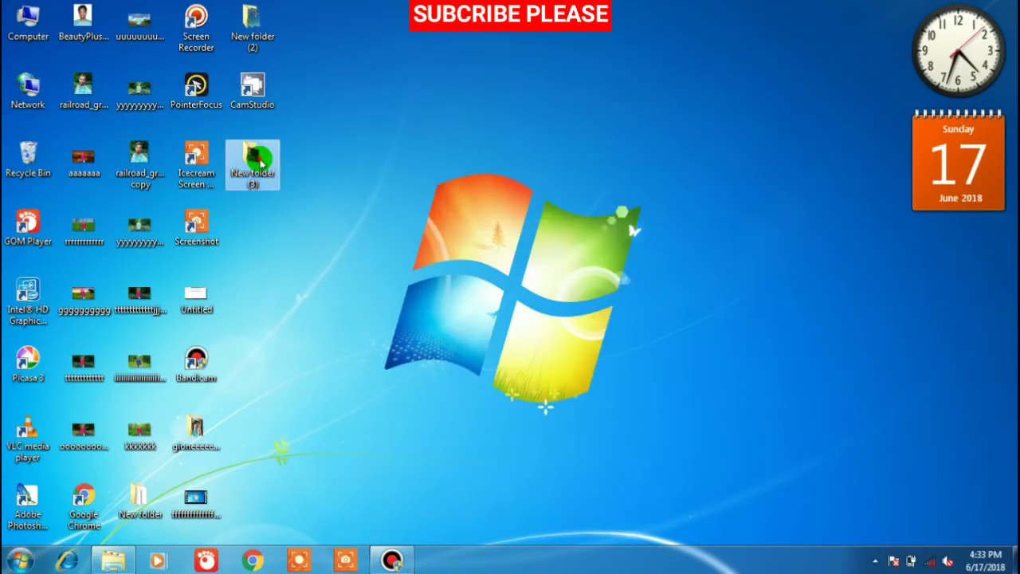
double_click(253, 164)
left_click(757, 64)
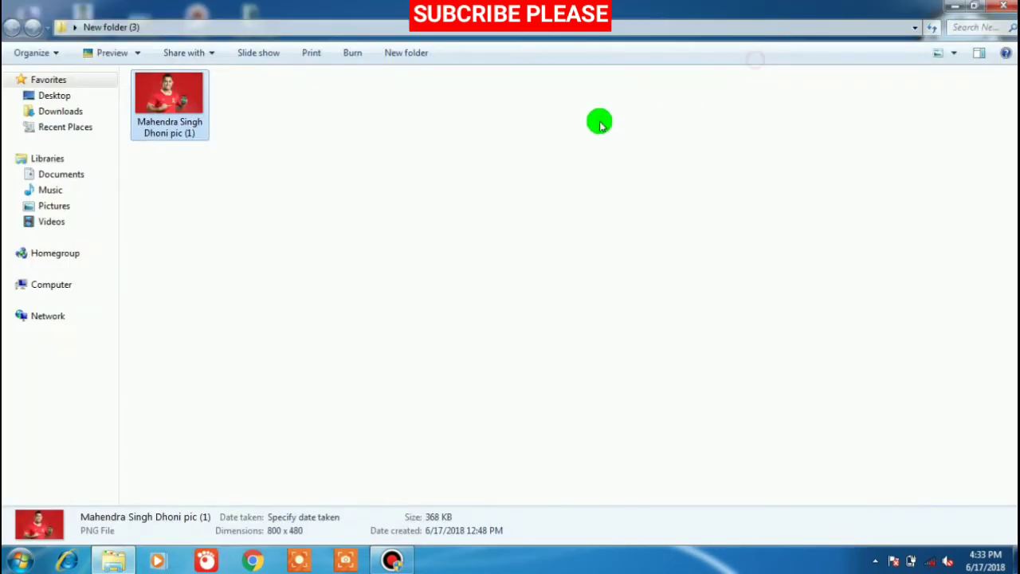
- Refresh the folder contents, reposition the photo file, and minimize the folder window
right_click(458, 136)
left_click(484, 196)
right_click(437, 151)
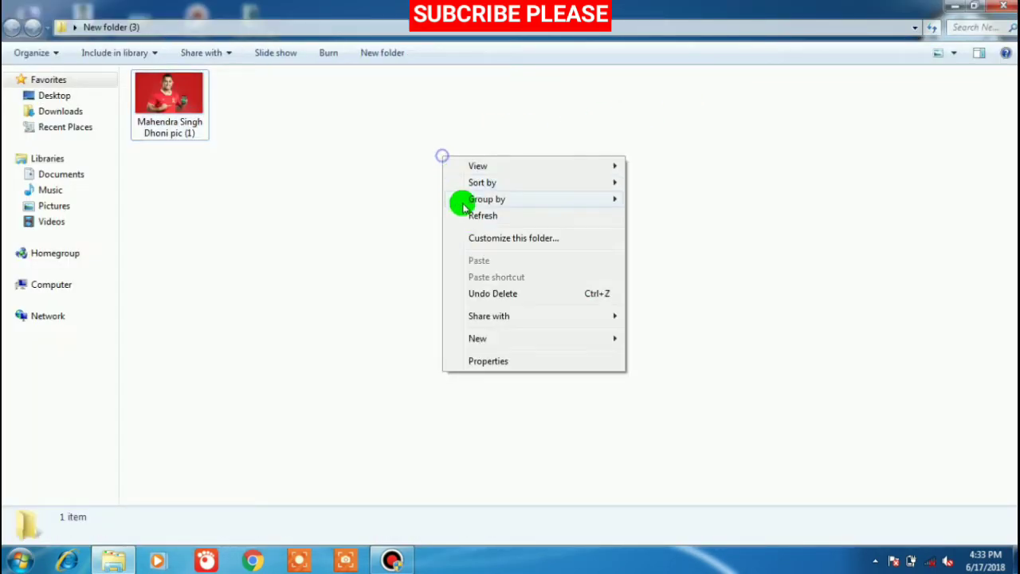
left_click(460, 217)
right_click(417, 157)
left_click(466, 216)
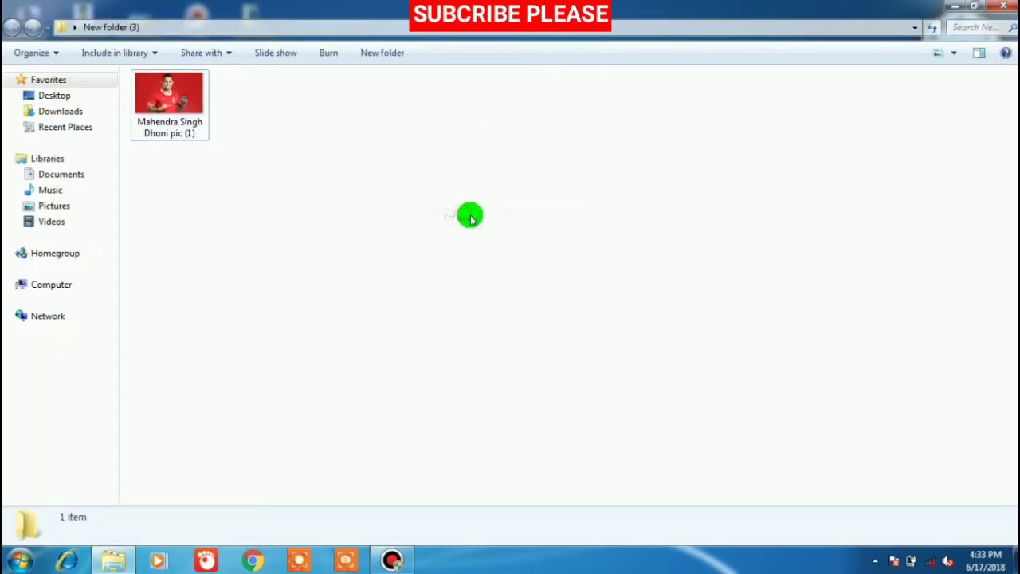
mouse_move(173, 102)
left_mouse_down()
mouse_move(334, 251)
mouse_move(337, 236)
left_mouse_up()
right_click(319, 133)
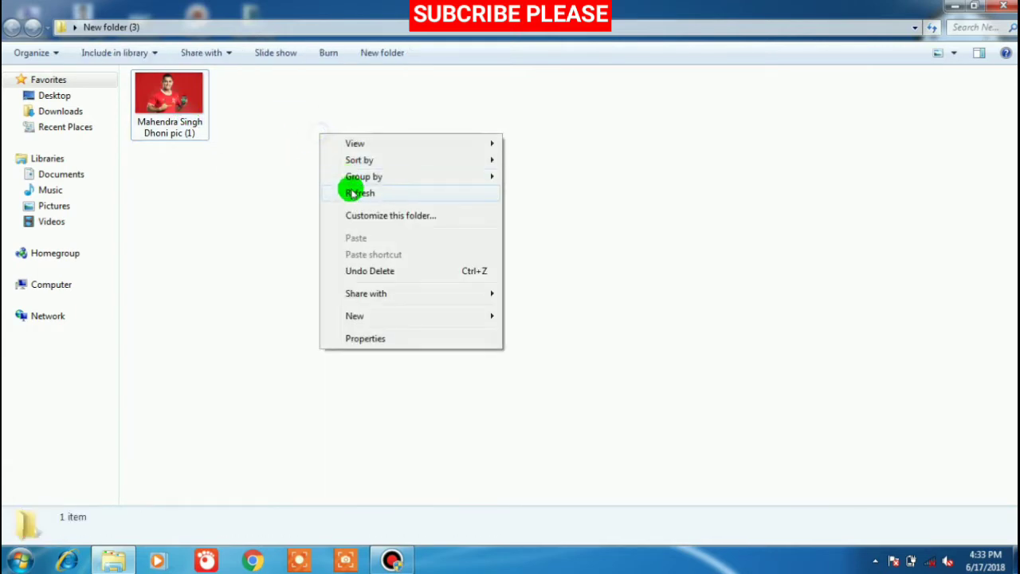
left_click(351, 193)
left_click(955, 6)
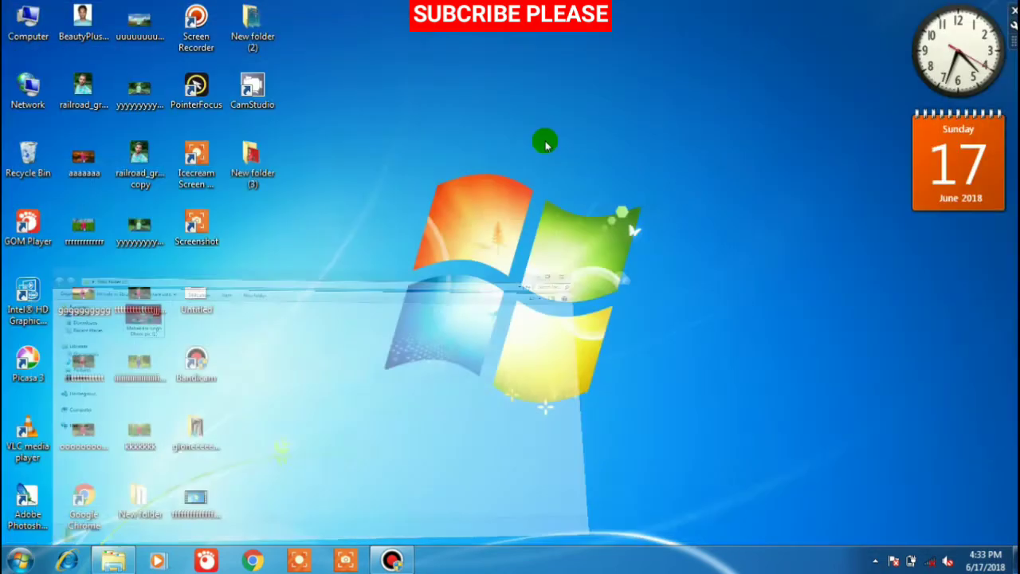
- Launch Photoshop CS2, skip registration, close the Welcome Screen and updater error, then minimize it
double_click(25, 498)
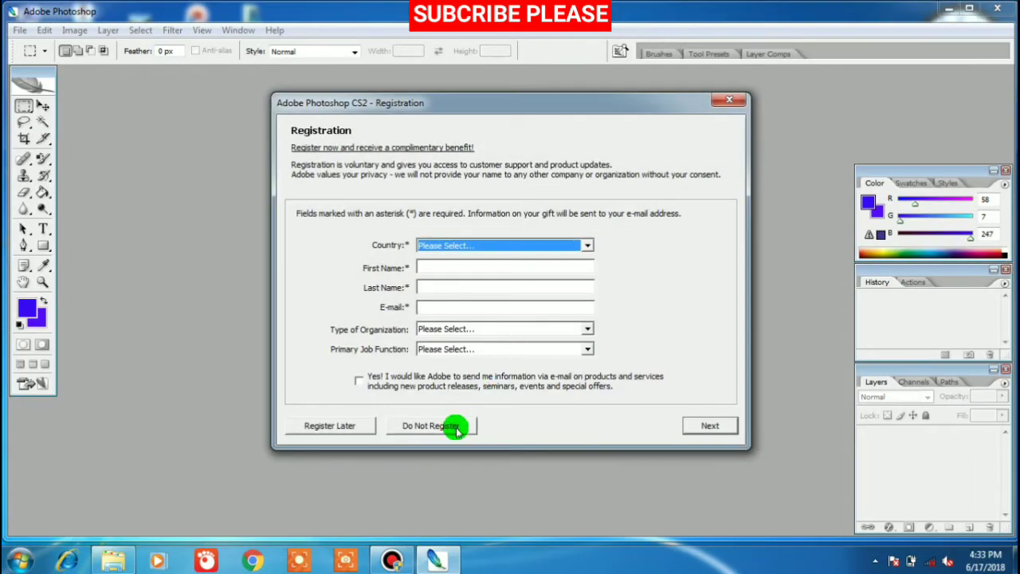
left_click(450, 421)
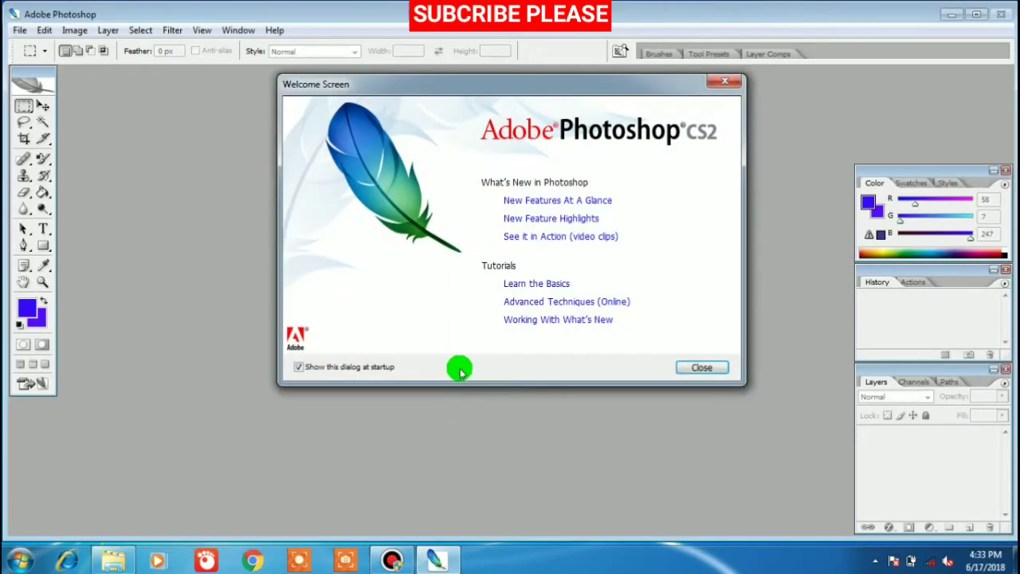
left_click(714, 368)
left_click(528, 229)
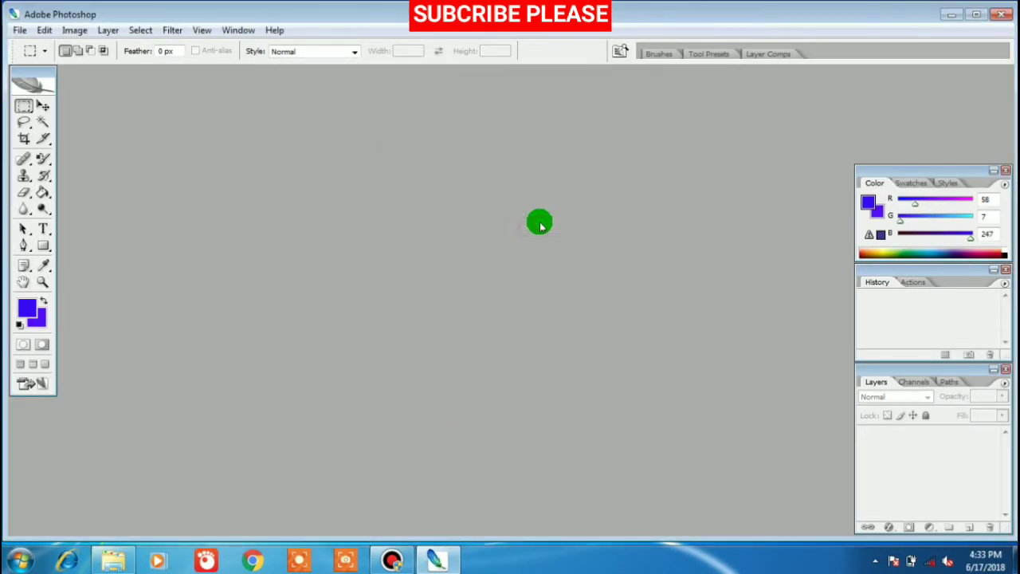
left_click(953, 16)
- Refresh the desktop, open New folder (3), and drag the red-background cricketer photo into Photoshop
right_click(548, 121)
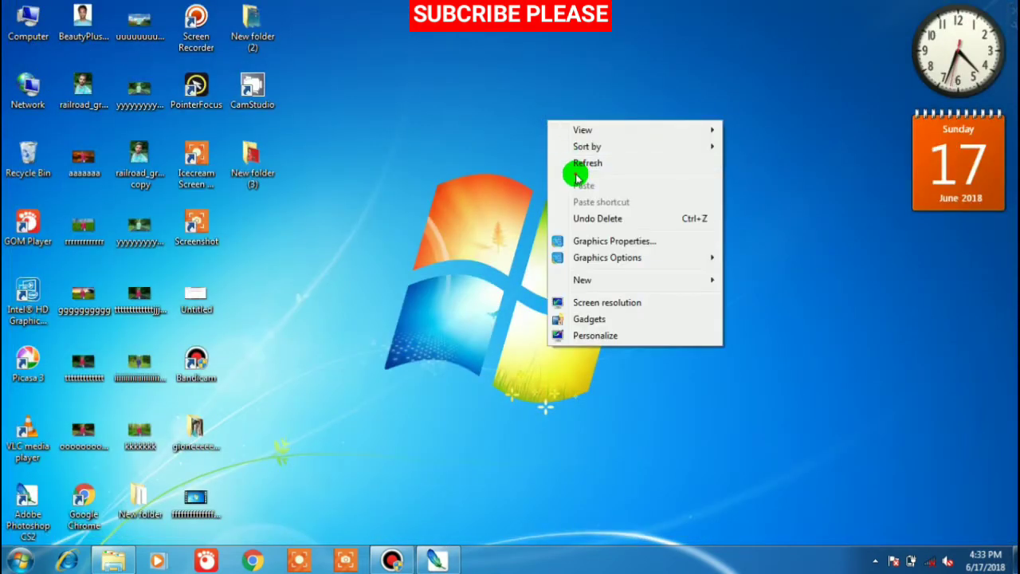
left_click(580, 163)
right_click(469, 159)
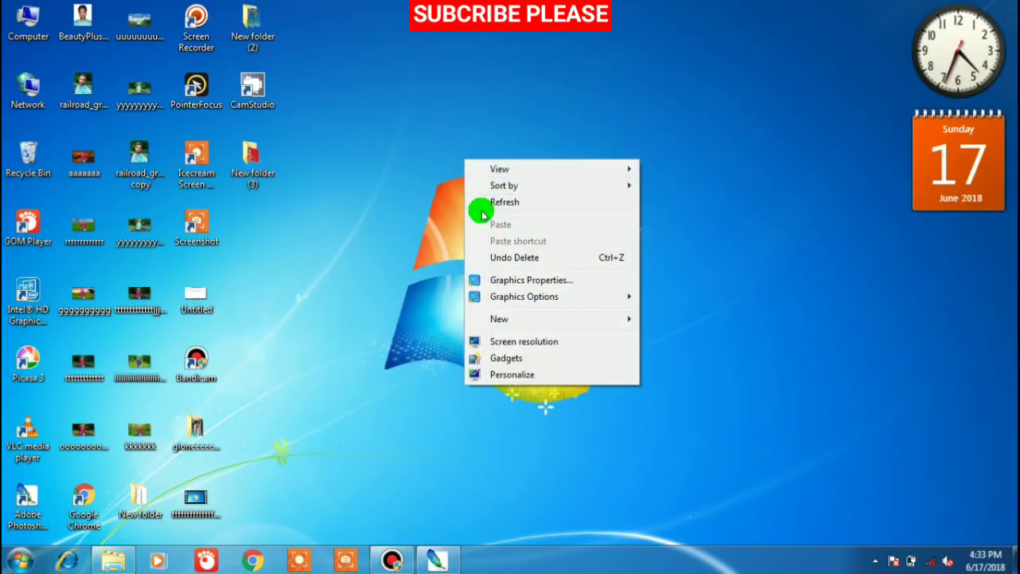
left_click(491, 203)
double_click(256, 164)
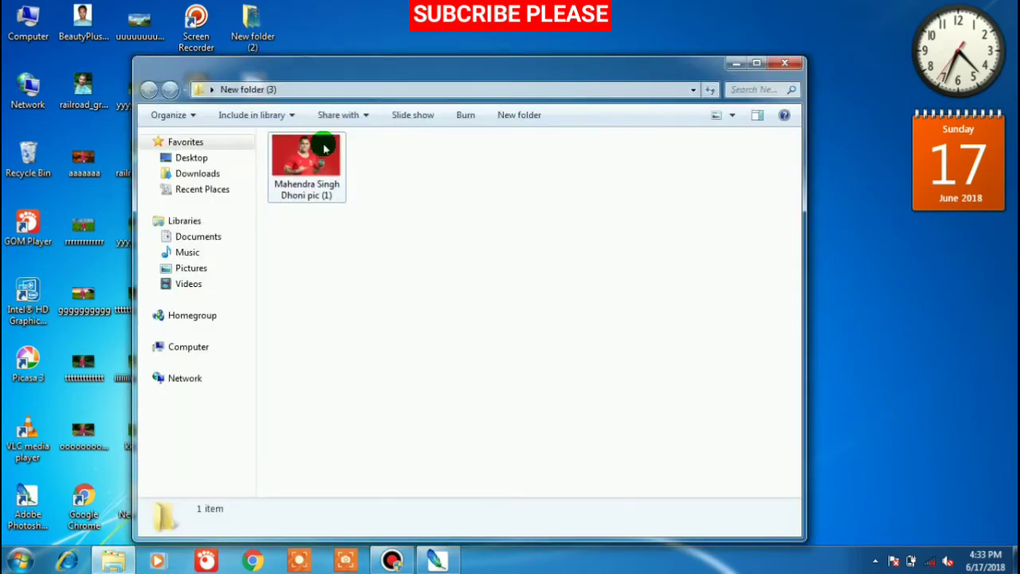
left_click(756, 63)
mouse_move(183, 112)
left_mouse_down()
mouse_move(431, 494)
mouse_move(387, 276)
left_mouse_up()
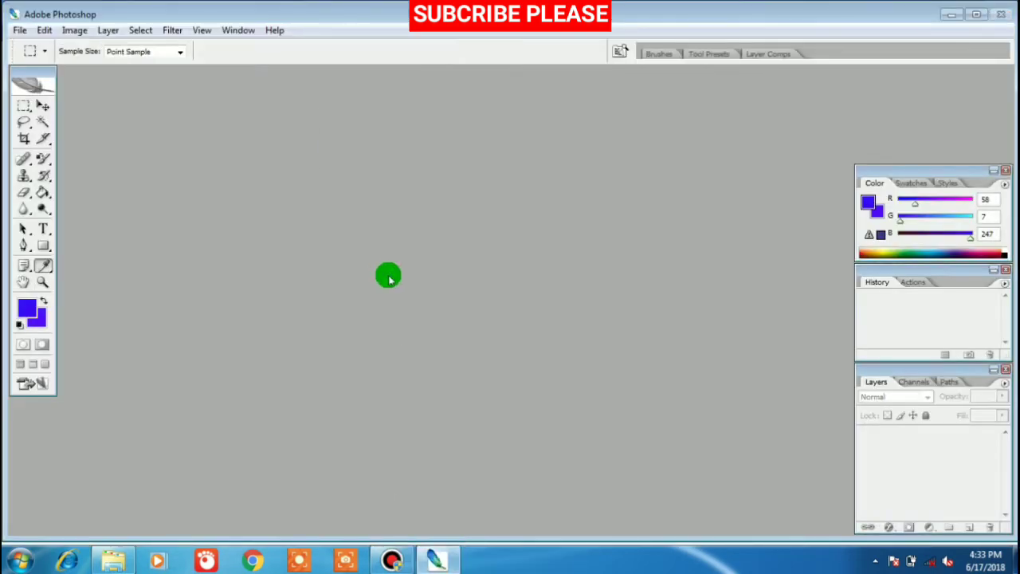
- Open the photo ignoring the missing profile, maximize it, and set foreground to 3605ee (R54 G5 B238)
left_click(596, 287)
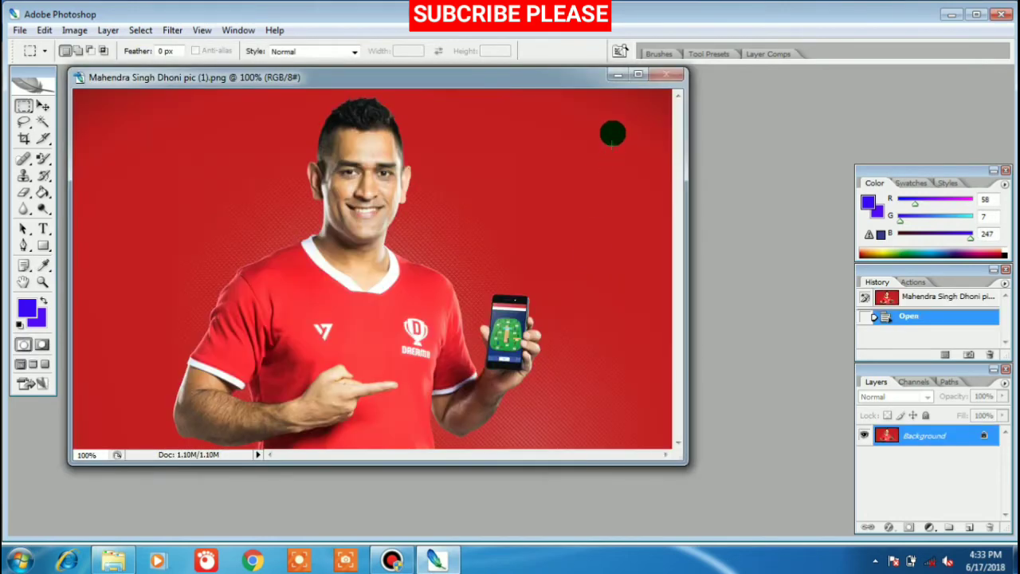
left_click(639, 77)
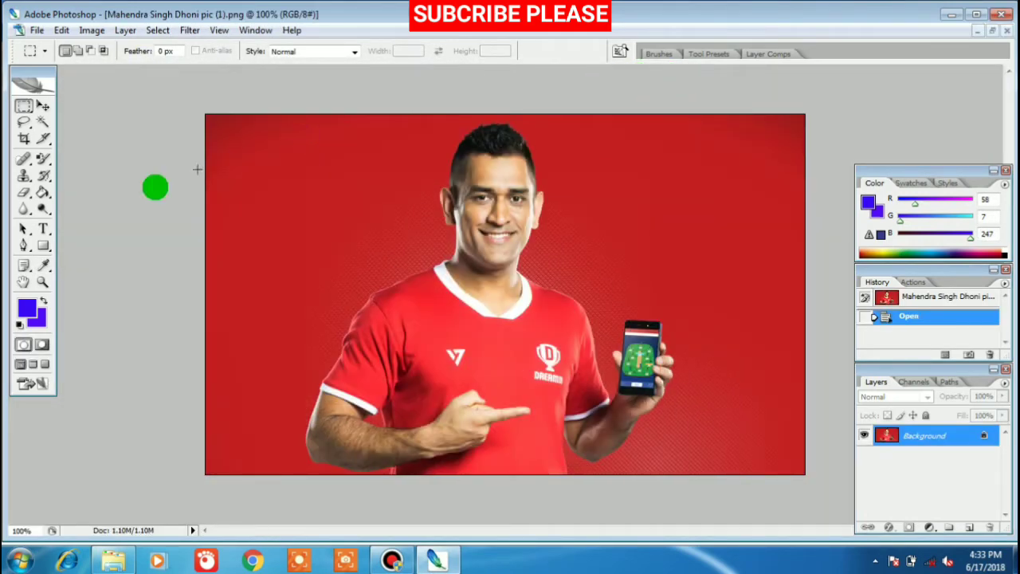
left_click(26, 305)
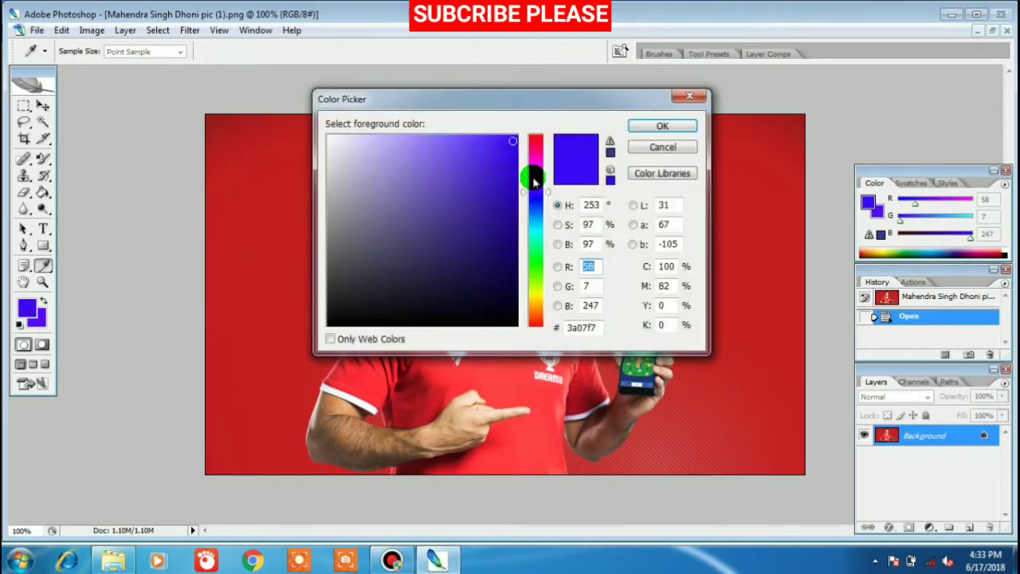
left_click(514, 147)
left_click(648, 127)
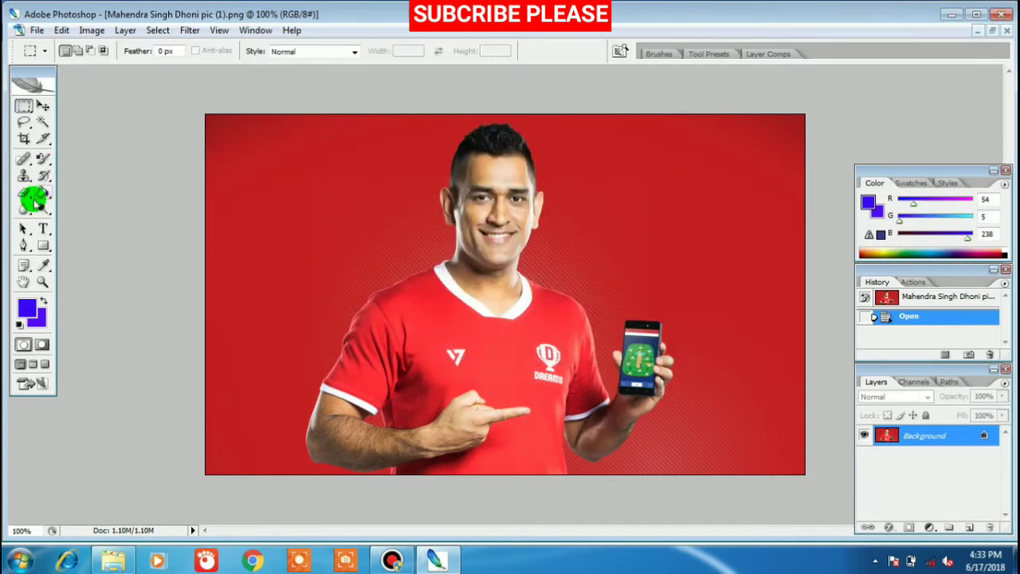
- Crop at 1.2 × 1.5 in, 300 pixels/inch around the cricketer's head and shoulders
left_click(24, 141)
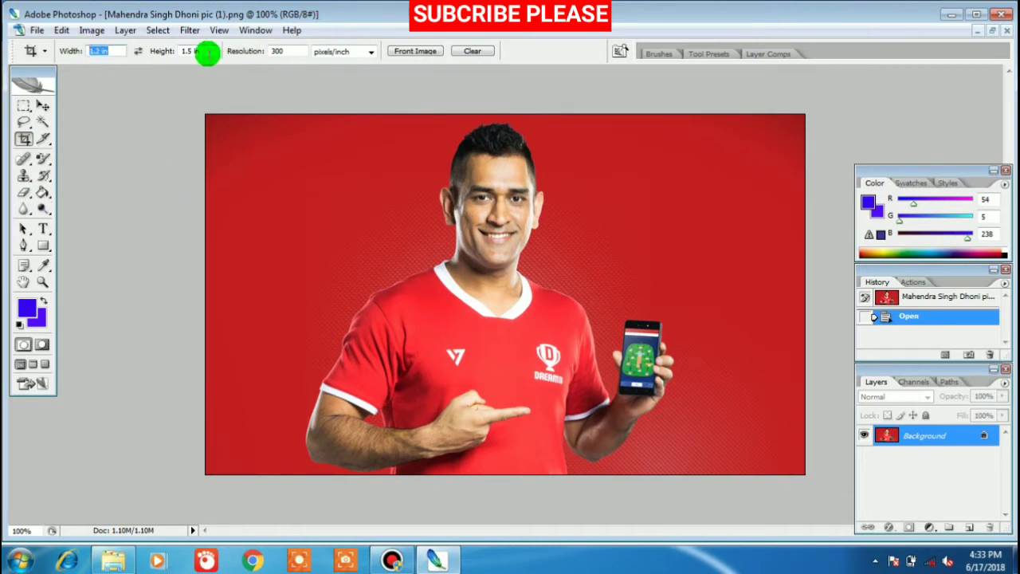
left_click(189, 50)
left_click(275, 49)
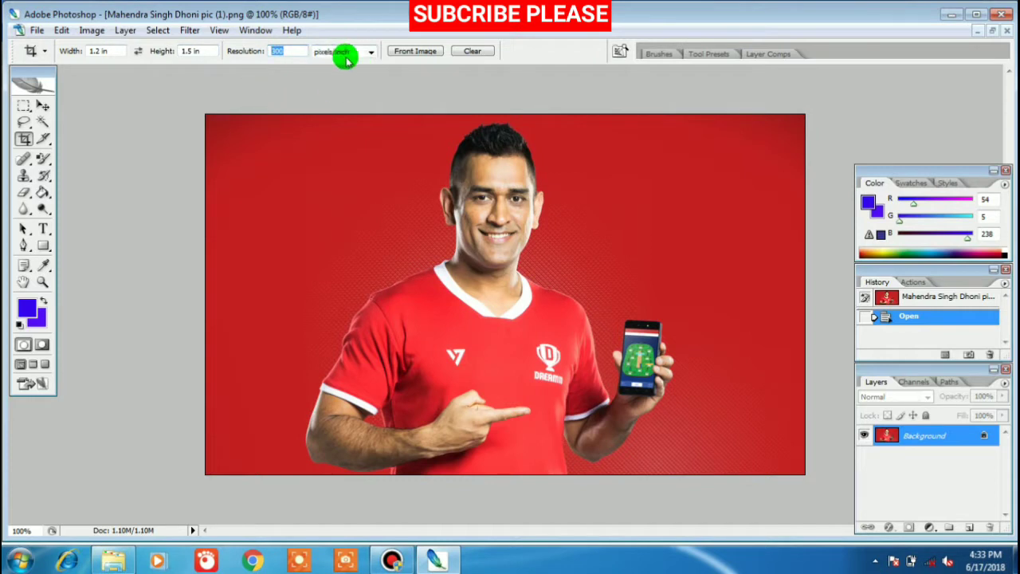
left_click_drag(388, 149, 572, 408)
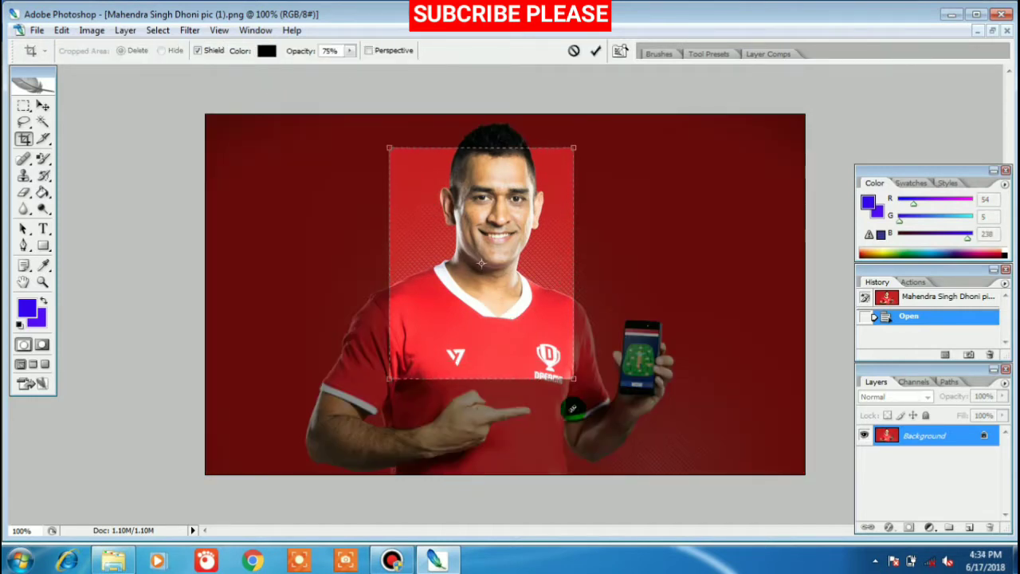
left_click_drag(481, 263, 484, 230)
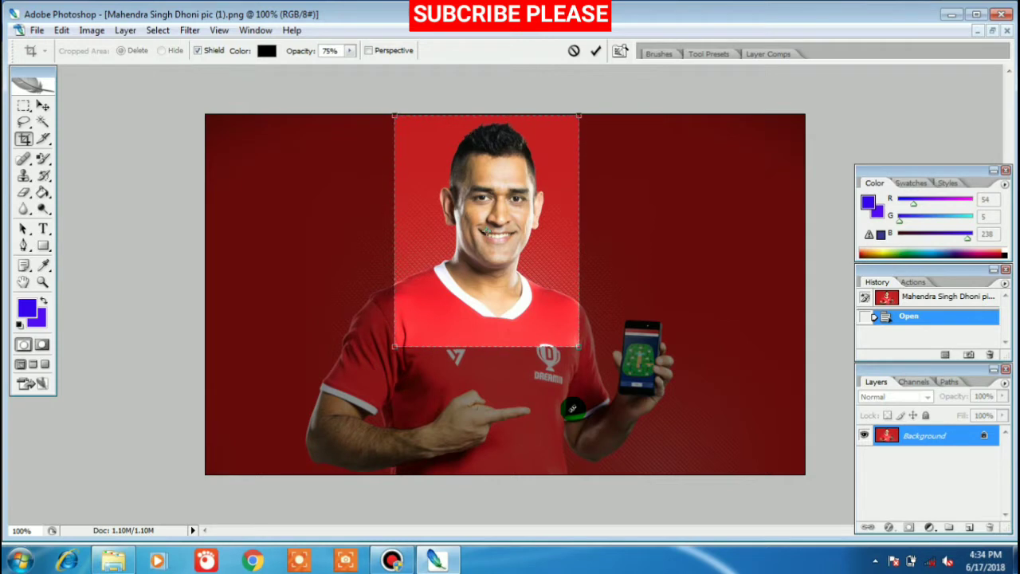
key("Return")
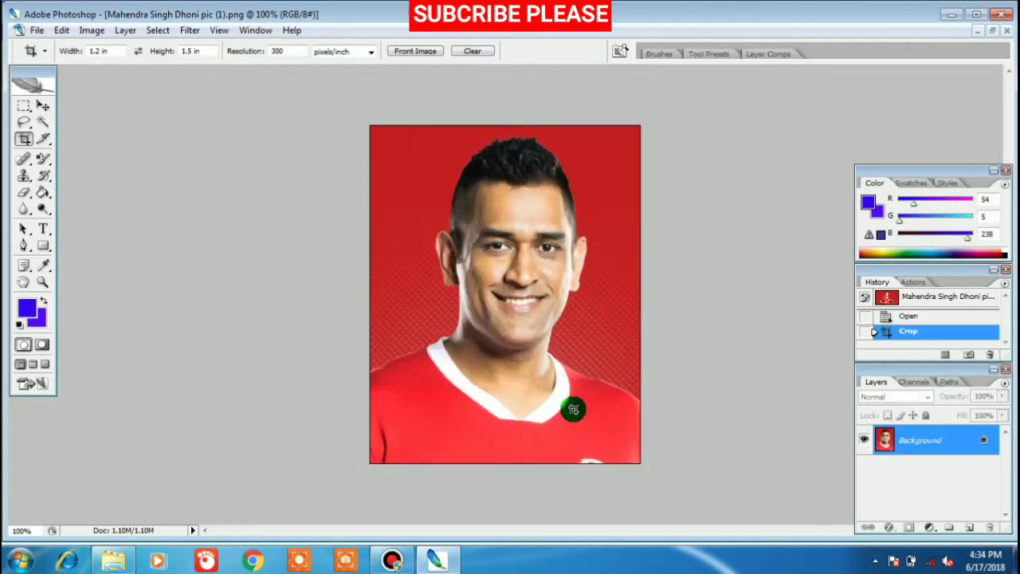
- Free-transform the whole portrait, slightly rotating and enlarging it to fill the canvas, then deselect
key("ctrl+a")
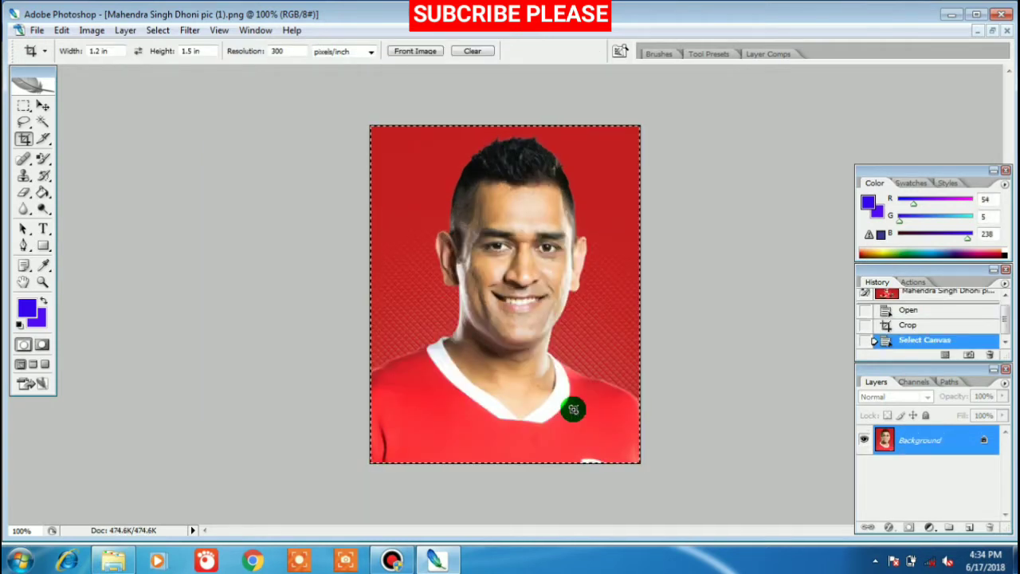
key("ctrl+t")
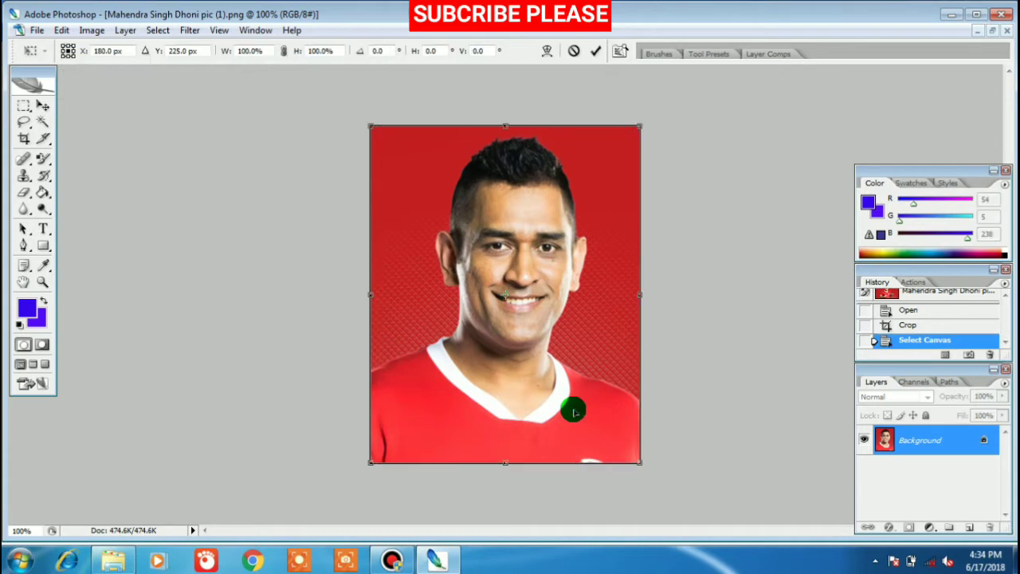
mouse_move(657, 476)
left_mouse_down()
mouse_move(628, 497)
mouse_move(660, 481)
mouse_move(639, 463)
left_mouse_up()
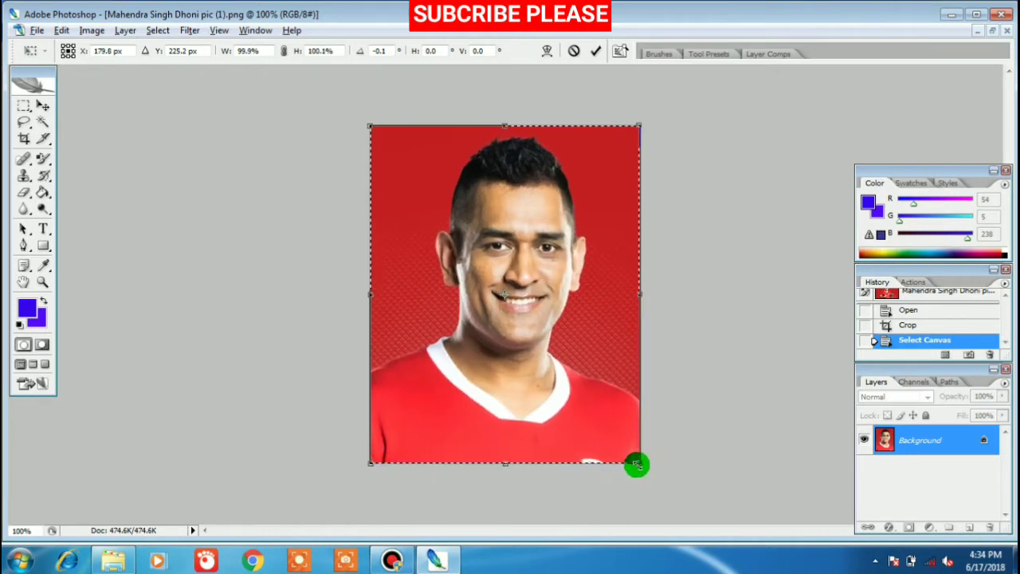
left_click_drag(637, 465, 640, 460)
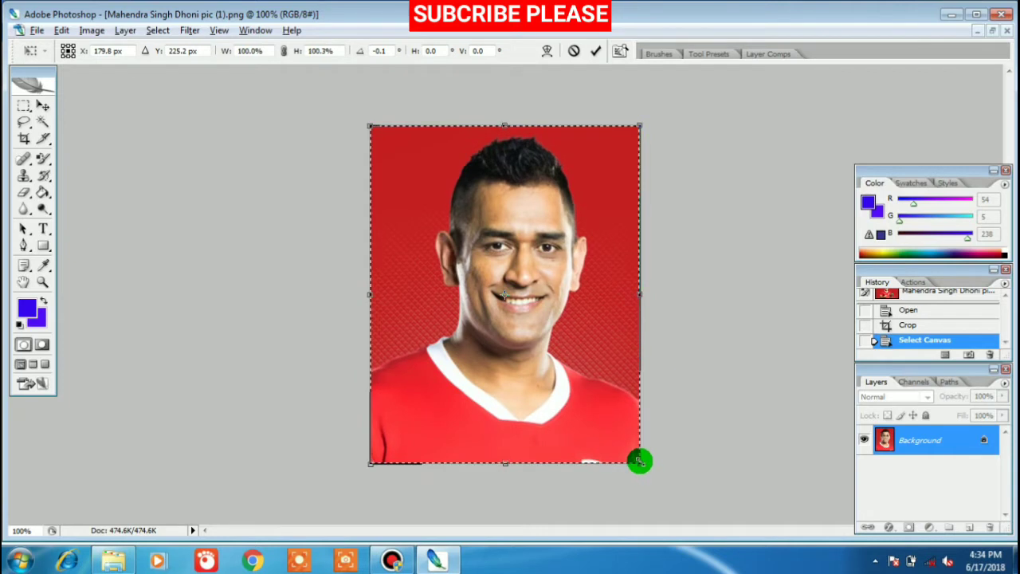
left_click_drag(639, 460, 640, 462)
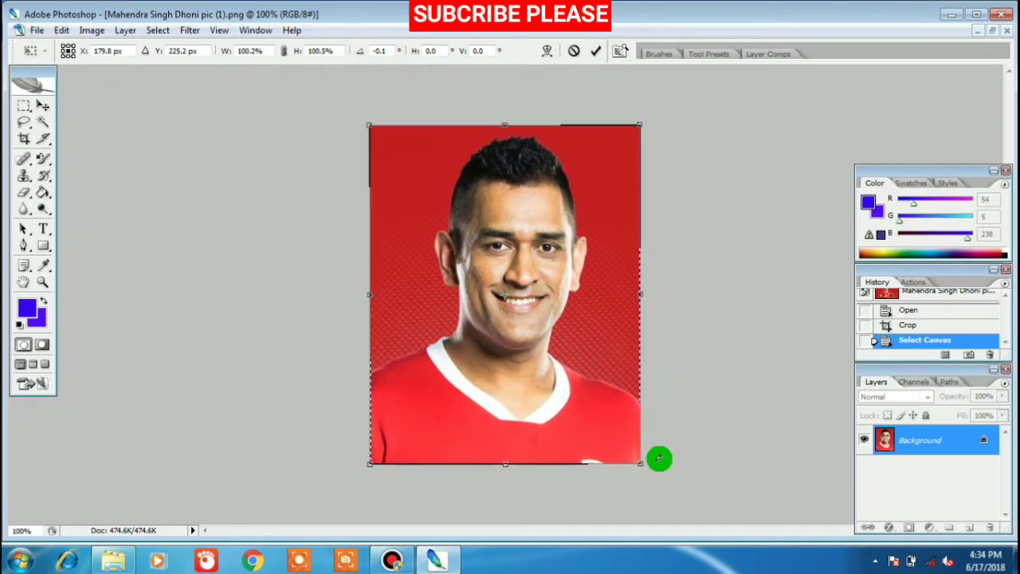
key("Return")
key("ctrl+d")
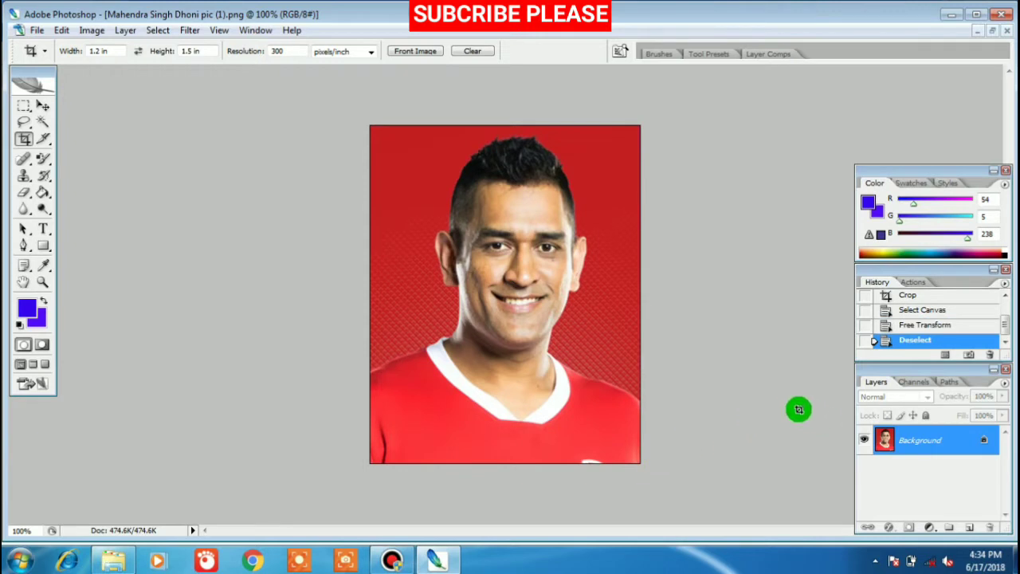
- Start a Pen path at the photo's left edge and trace along the left shoulder
left_click(24, 245)
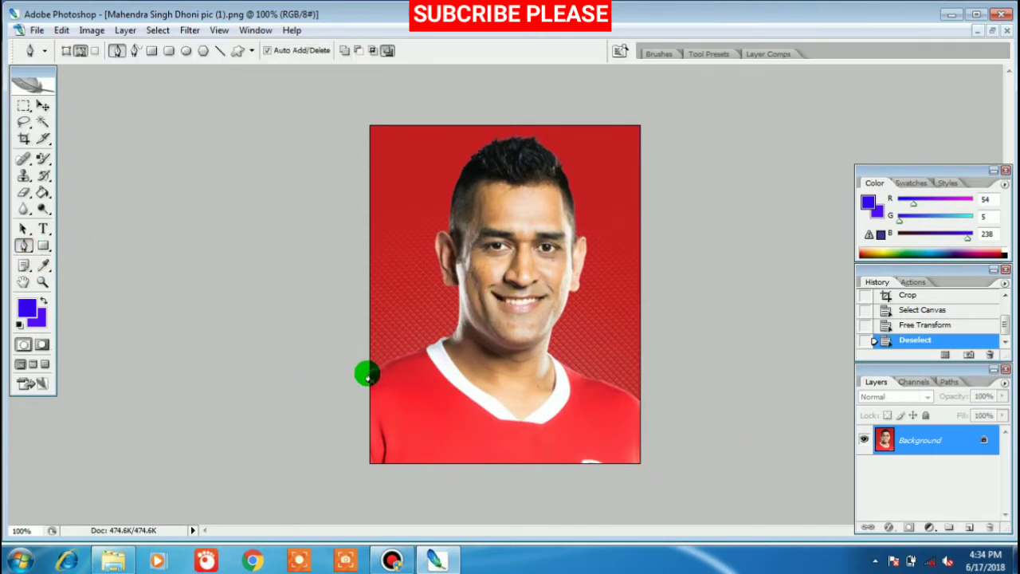
left_click(367, 368)
left_click(383, 364)
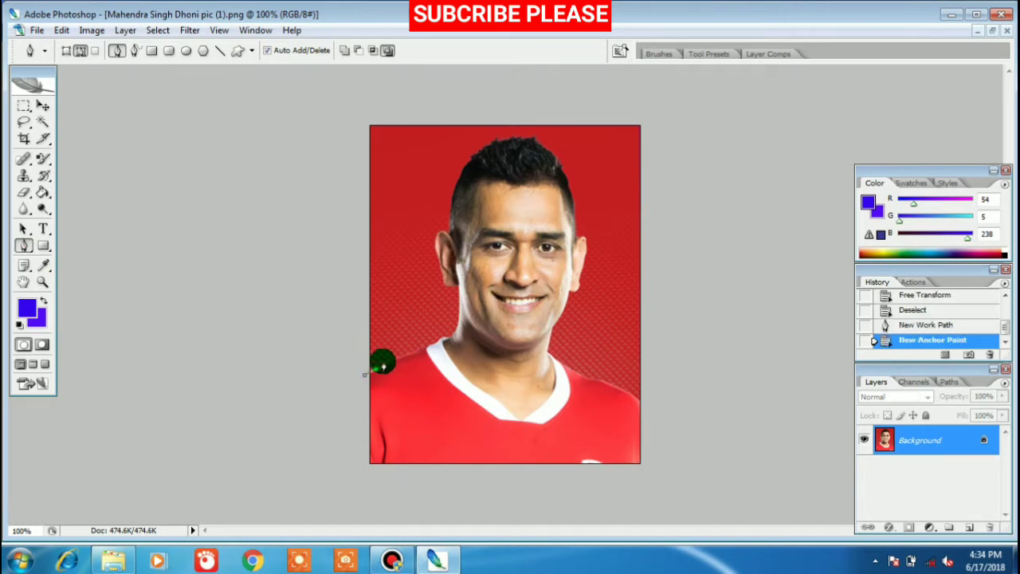
left_click(386, 365)
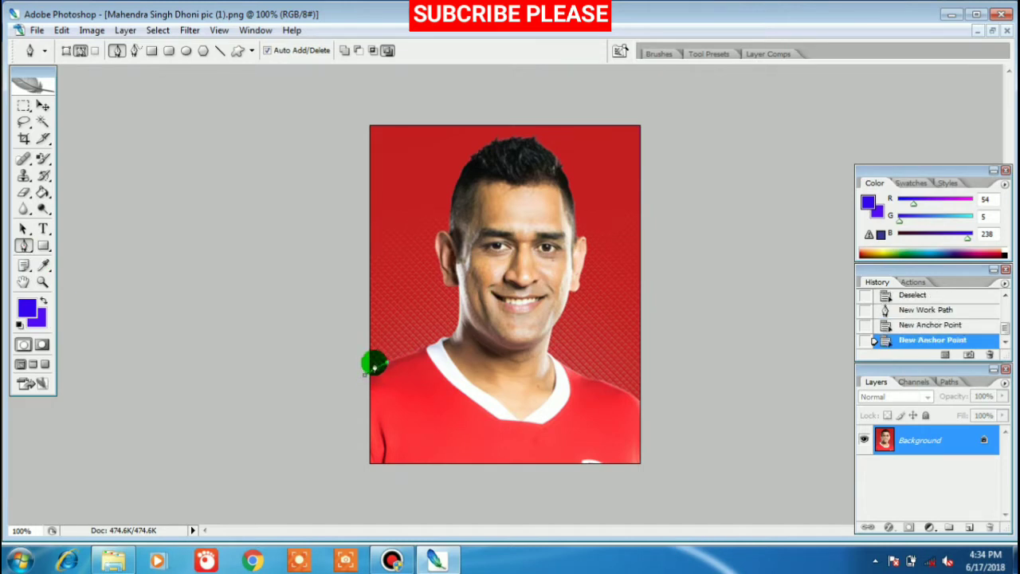
left_click(398, 362)
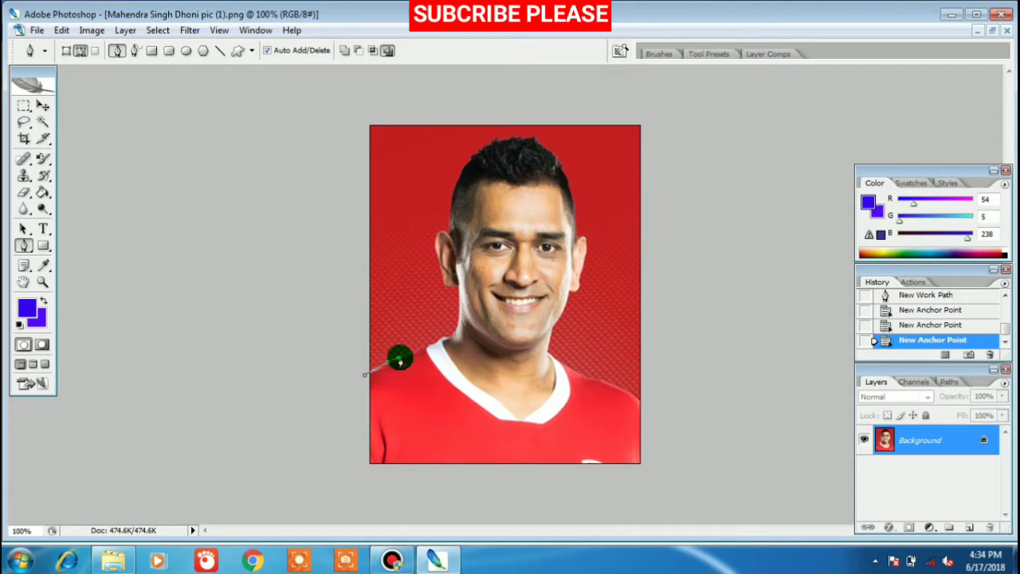
left_click(415, 353)
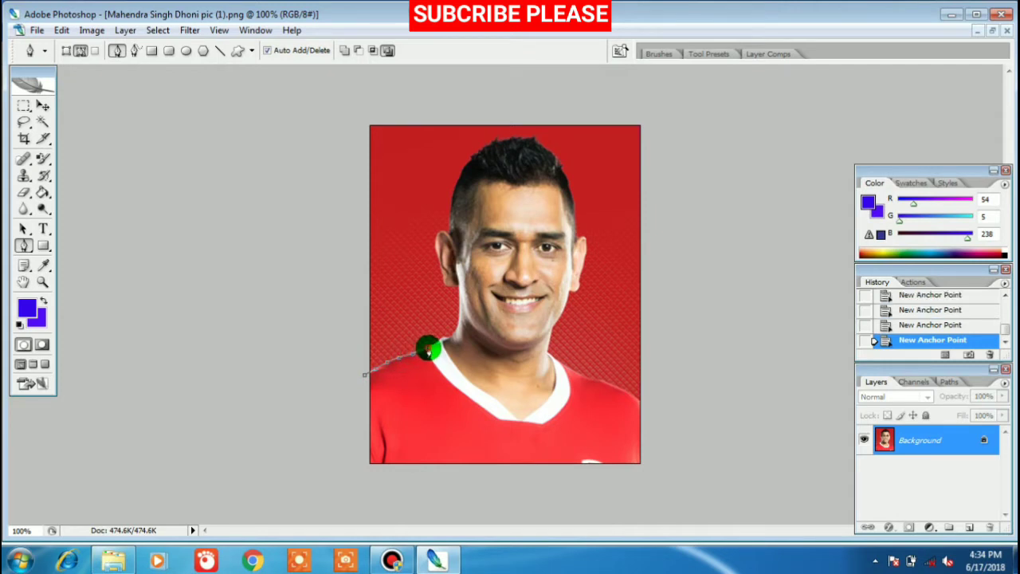
- Continue the path with curves up the neck, around the left ear, and up the hairline
left_click_drag(452, 338, 454, 330)
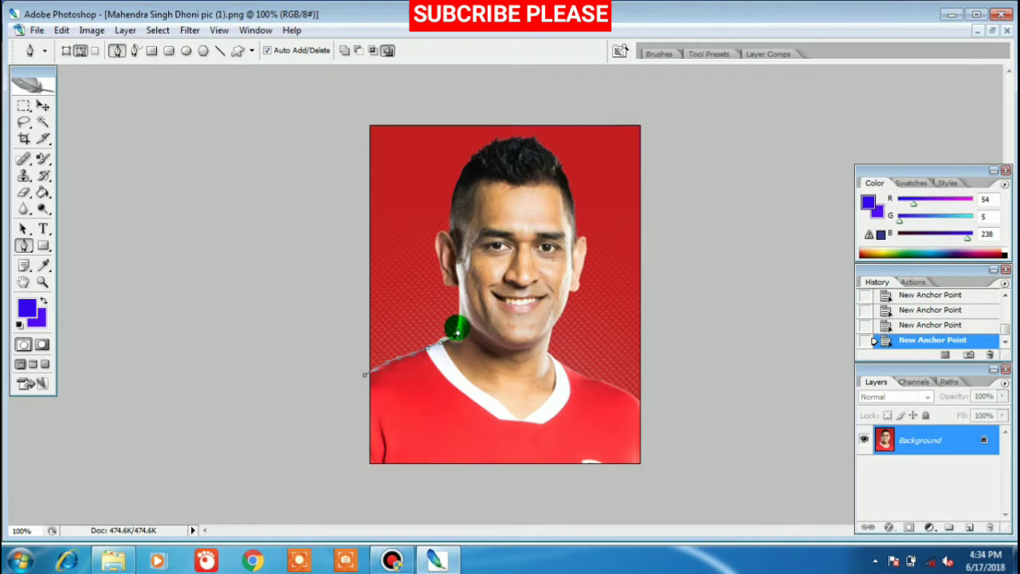
left_click_drag(459, 321, 460, 307)
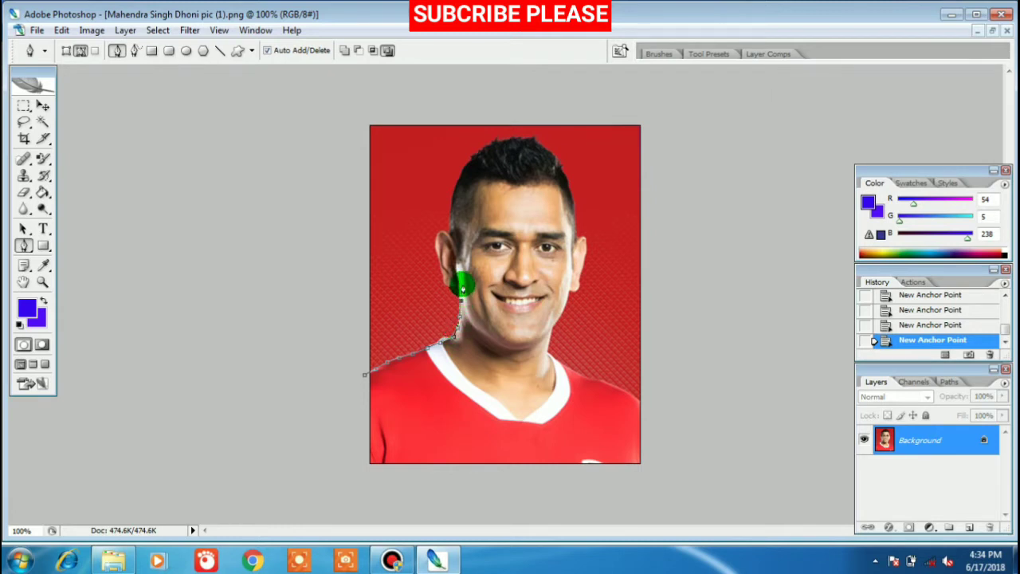
mouse_move(459, 288)
left_mouse_down()
mouse_move(441, 264)
mouse_move(451, 248)
mouse_move(439, 230)
mouse_move(437, 259)
left_mouse_up()
left_click_drag(449, 237, 458, 243)
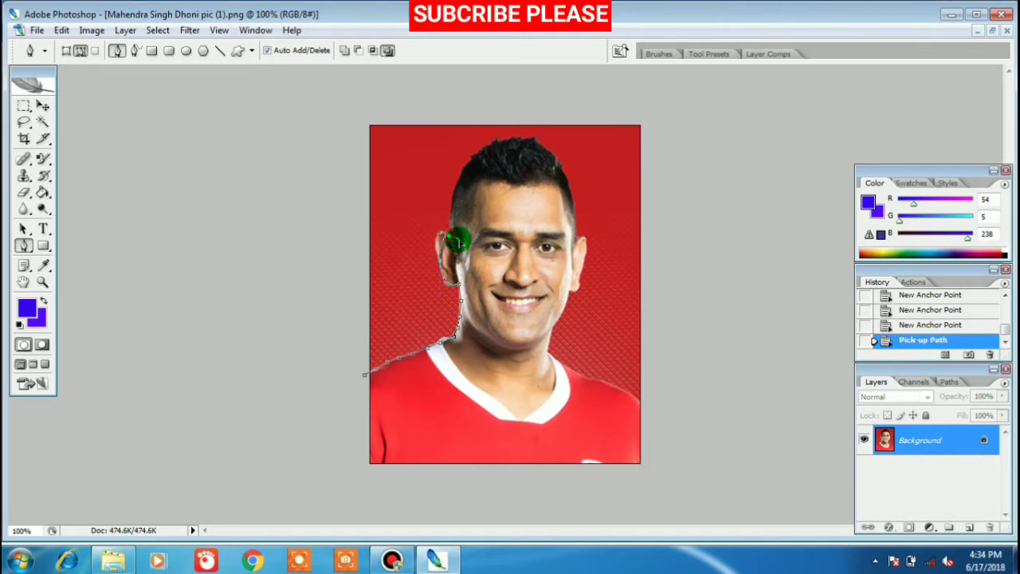
left_click(450, 244)
left_click(451, 243)
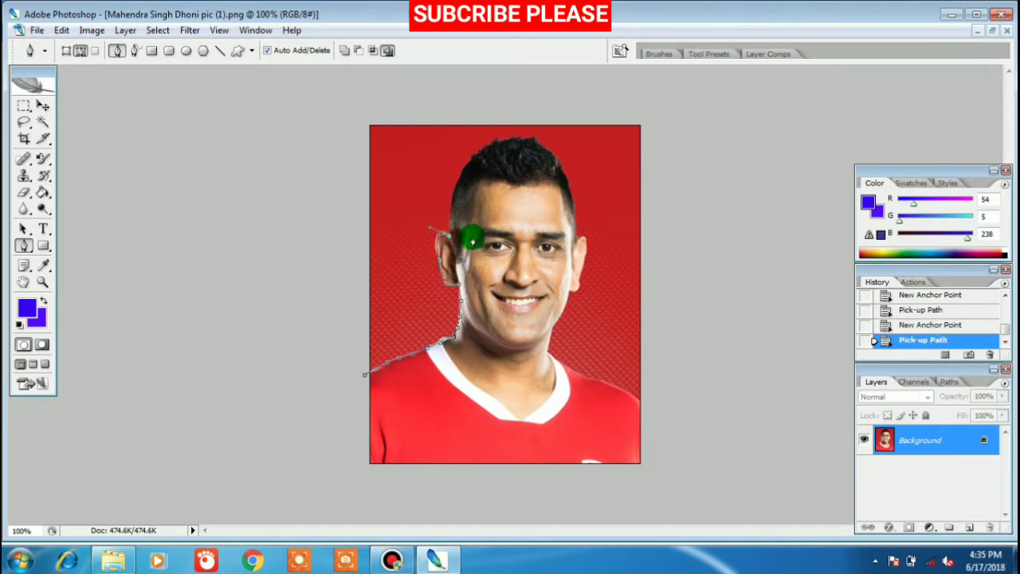
left_click(447, 221)
left_click(454, 200)
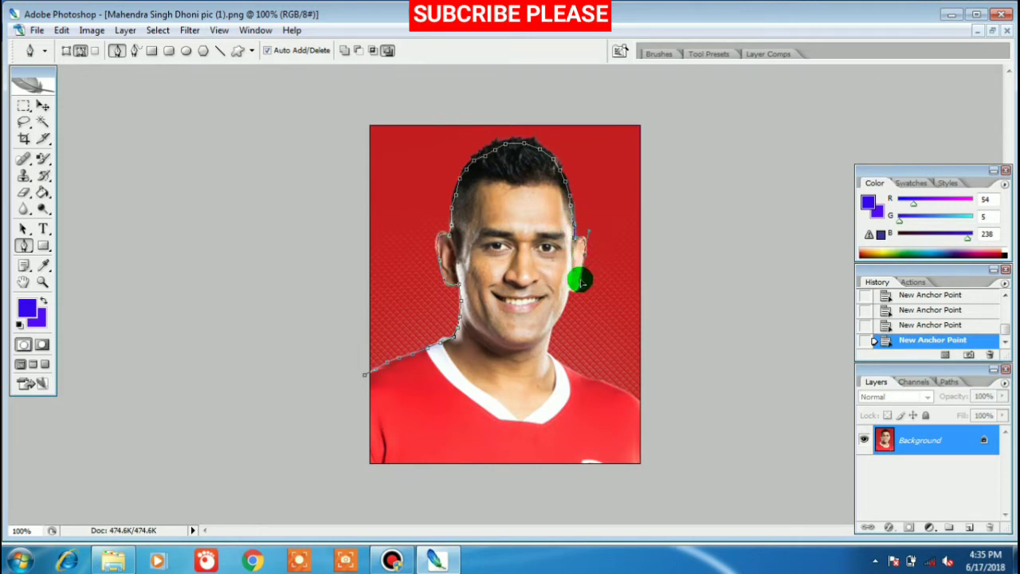
- Trace the right ear, jaw and shoulder, then run the path around the right and top edges
left_click(583, 266)
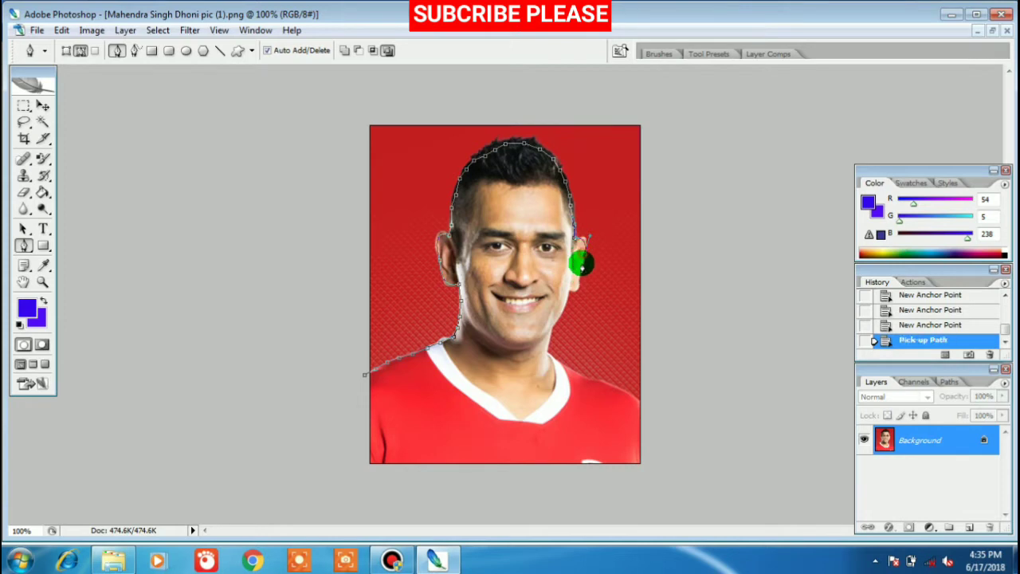
left_click(580, 273)
left_click(572, 290)
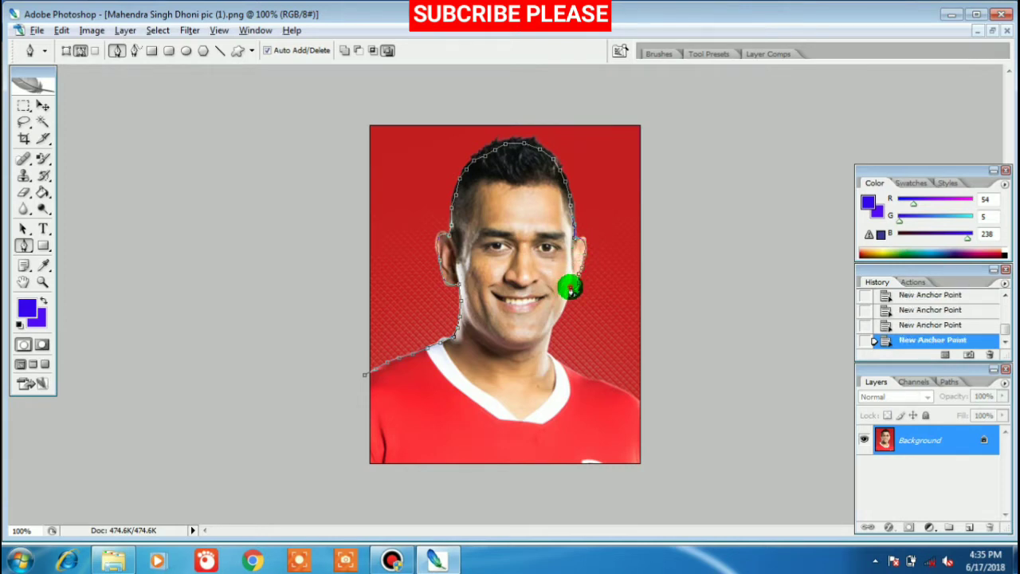
left_click(571, 290)
left_click(555, 317)
left_click(554, 323)
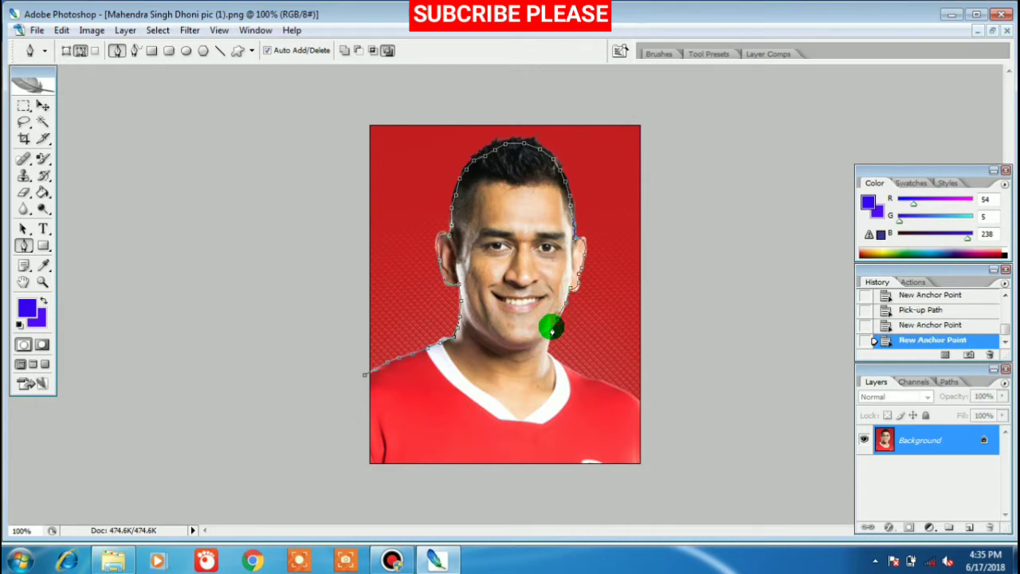
left_click(547, 346)
left_click(549, 351)
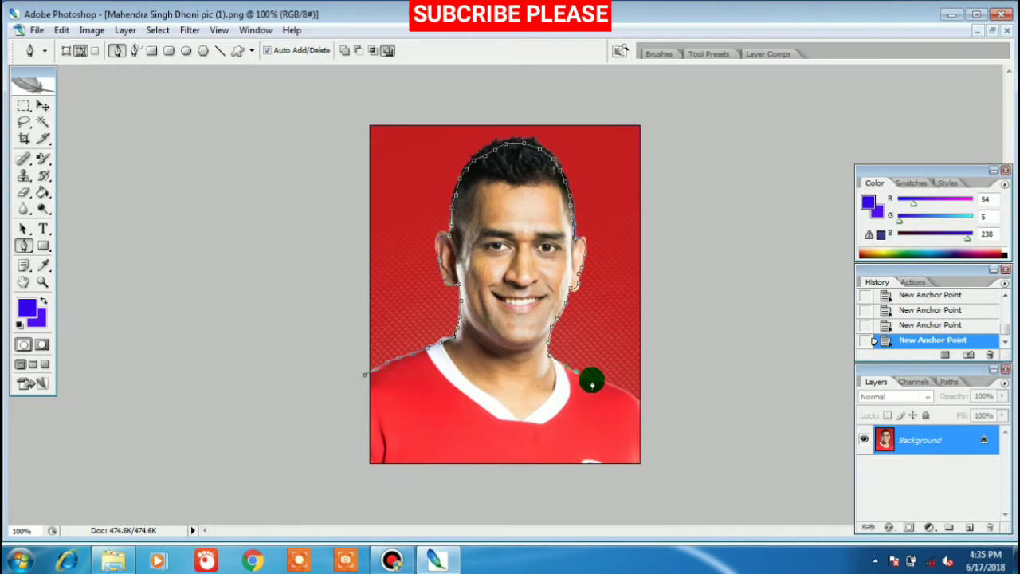
left_click(595, 380)
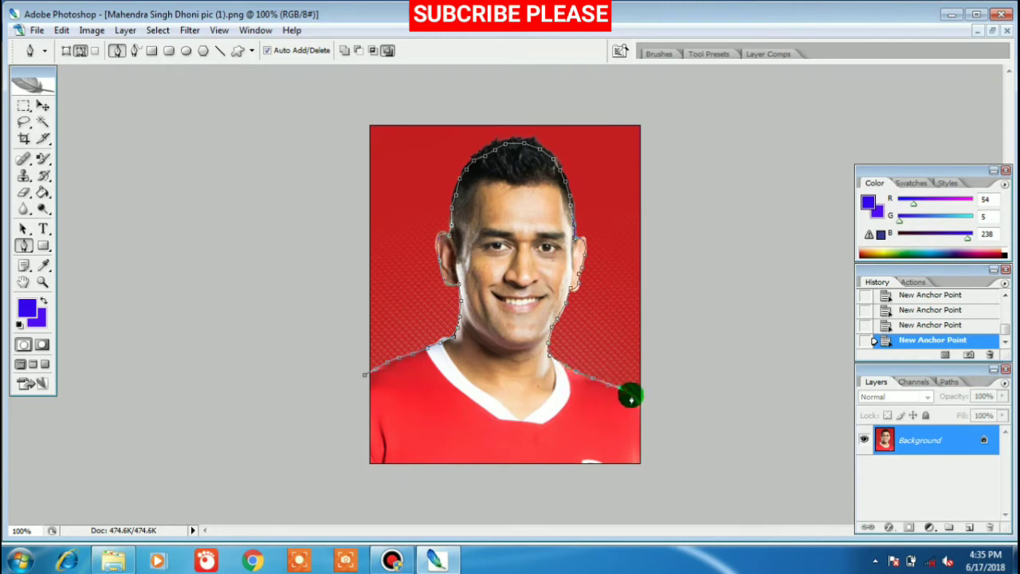
left_click(655, 406)
left_click(652, 110)
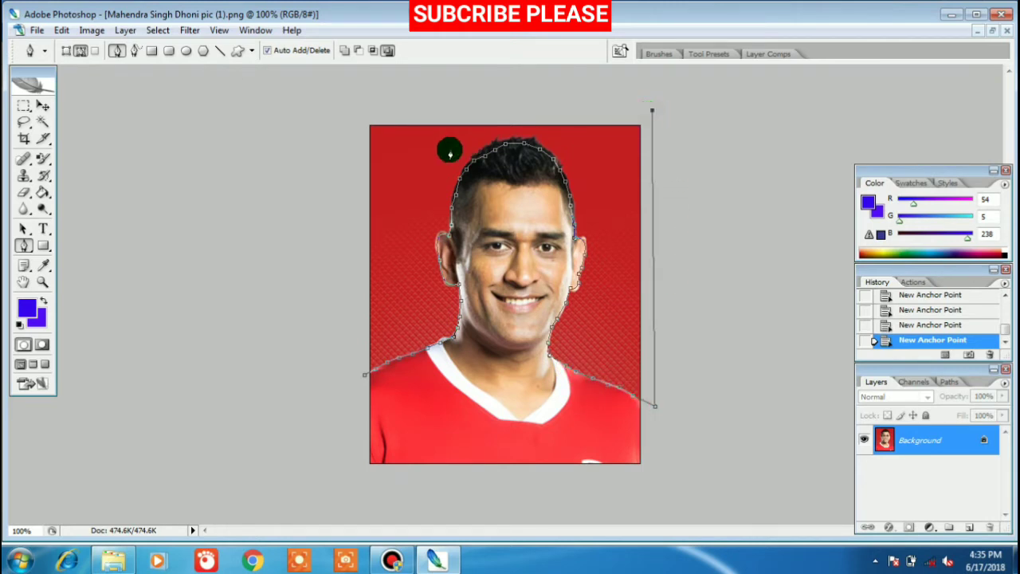
left_click(348, 111)
- Close the path, turn it into a selection, and delete the red background to blue
left_click(363, 374)
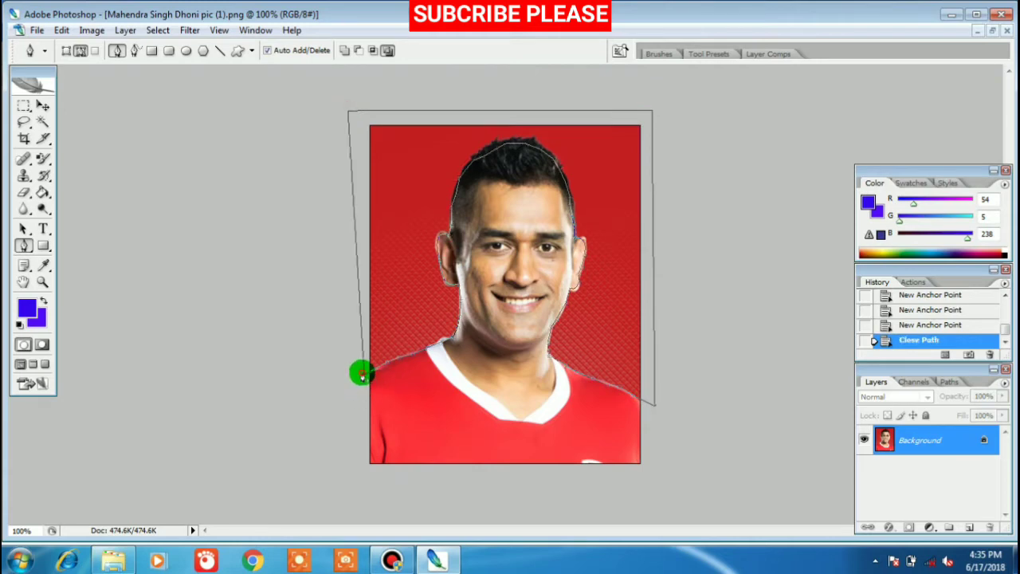
right_click(399, 211)
left_click(455, 280)
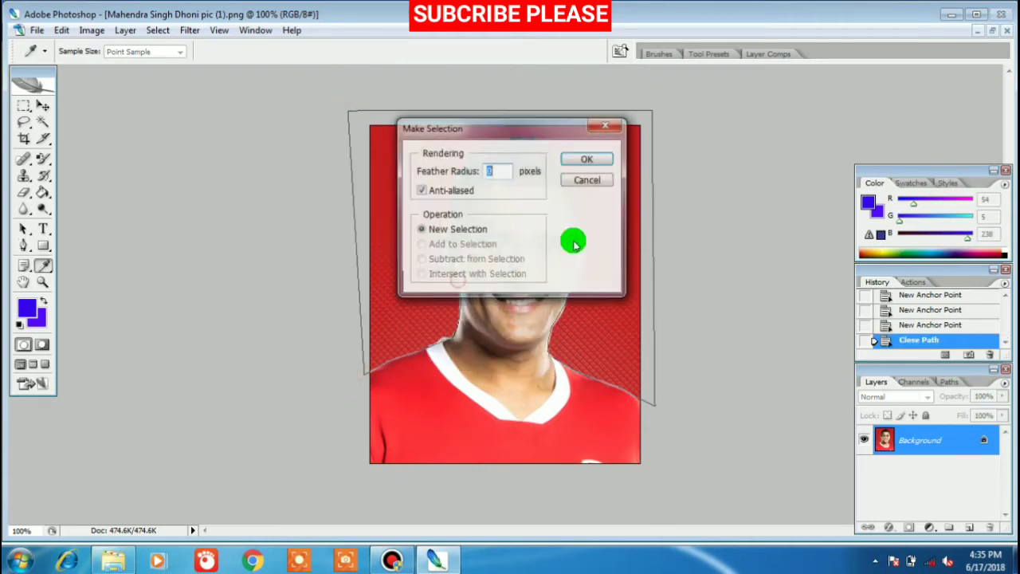
left_click(575, 159)
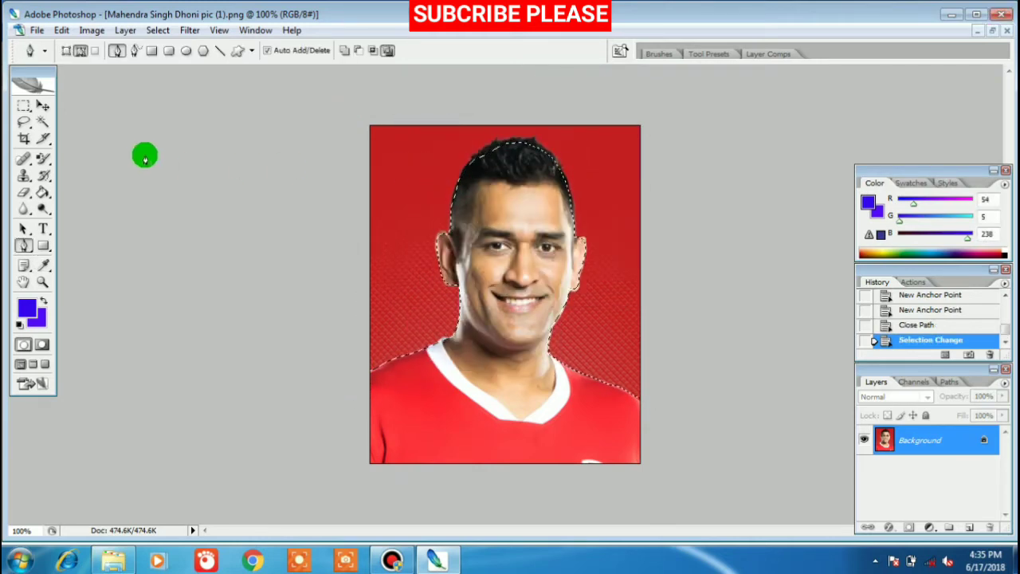
left_click(43, 105)
left_click_drag(406, 167, 391, 159)
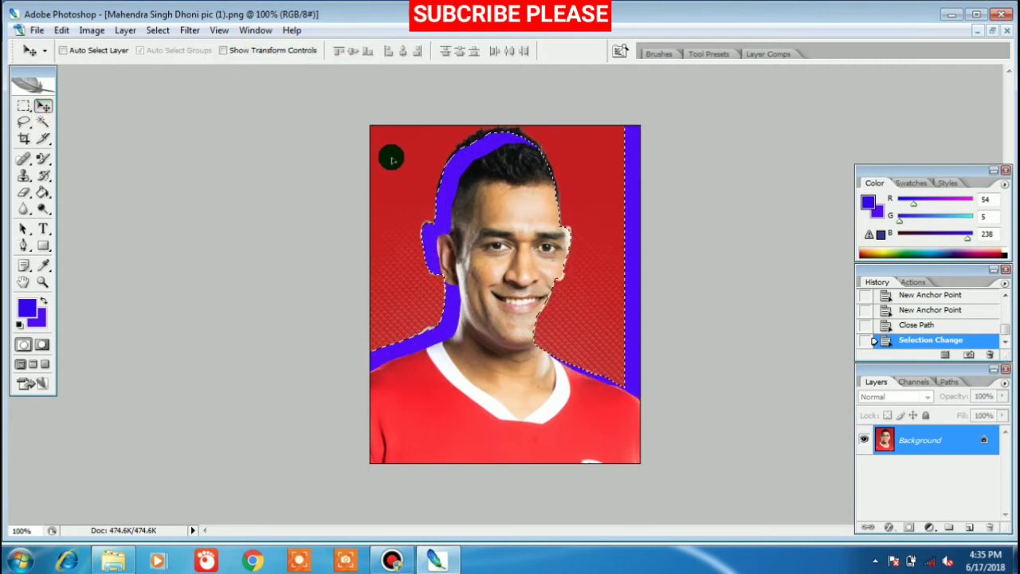
key("Delete")
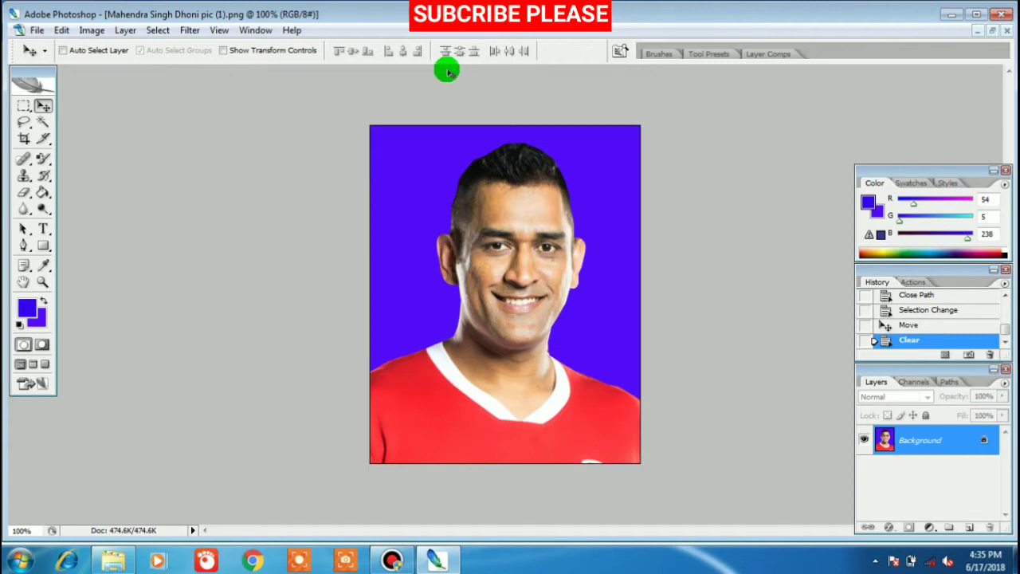
- Set the foreground colour to vivid magenta and Paint Bucket-fill the background with it
left_click(24, 306)
left_click_drag(537, 168, 533, 161)
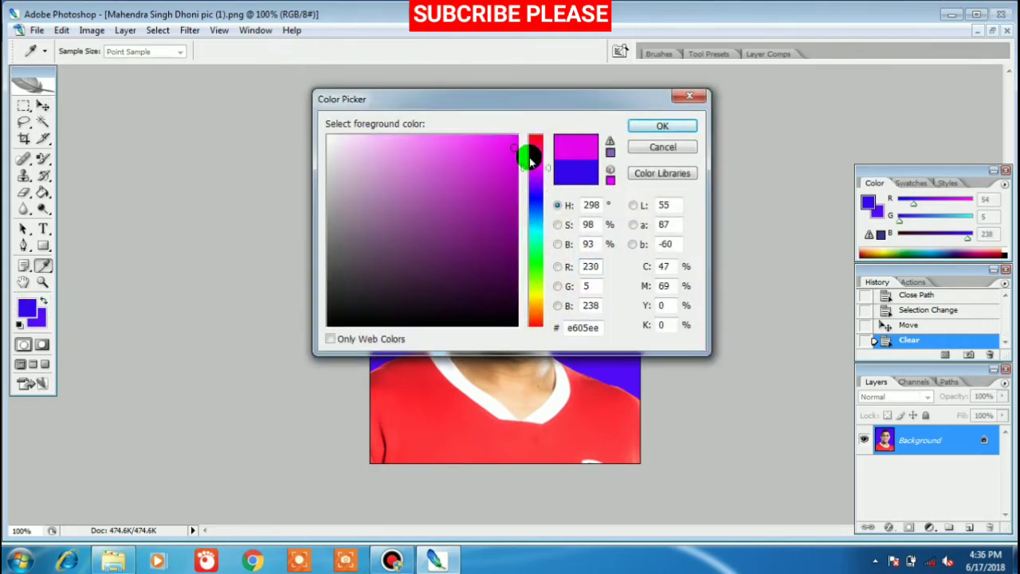
left_click(512, 137)
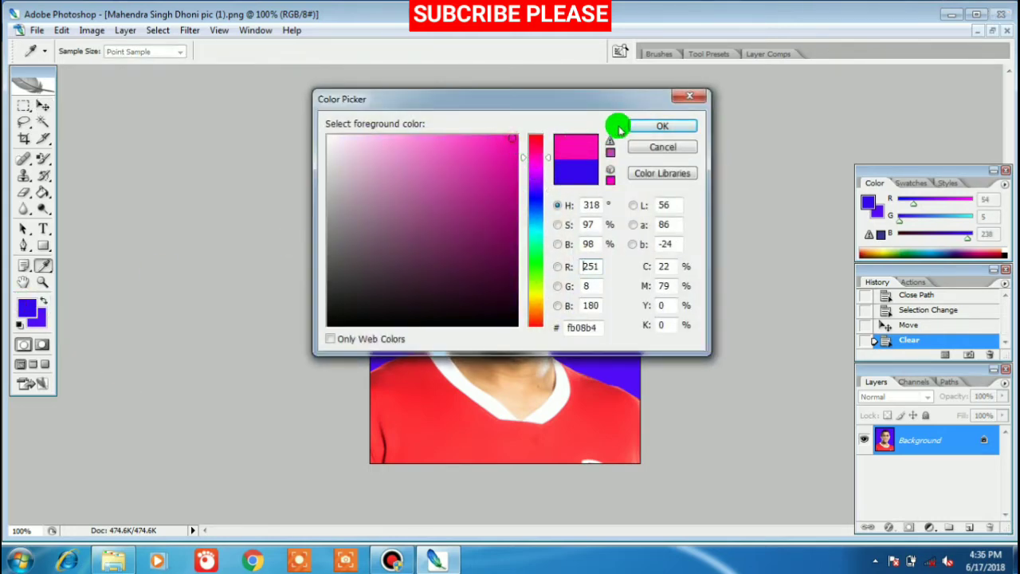
left_click(627, 128)
key("v")
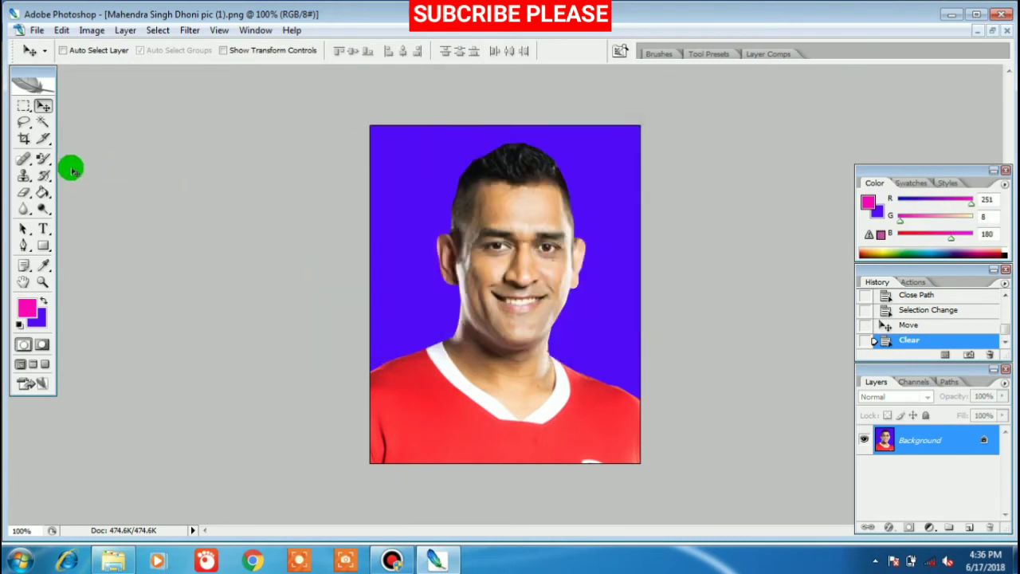
left_click(44, 193)
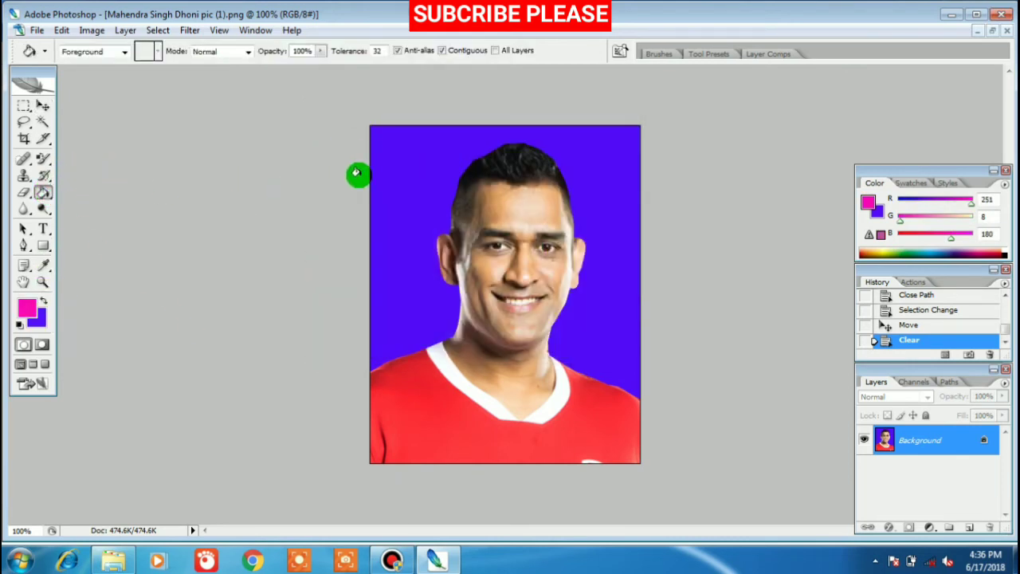
left_click(376, 137)
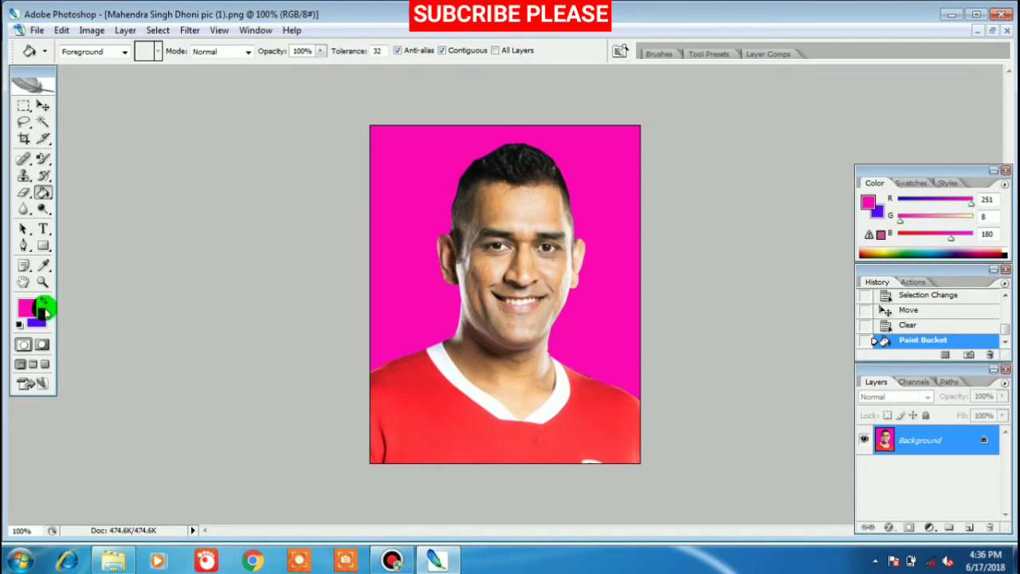
- Change the foreground to bright blue (R42 G8 B251) and refill the background
left_click(26, 307)
left_click(536, 195)
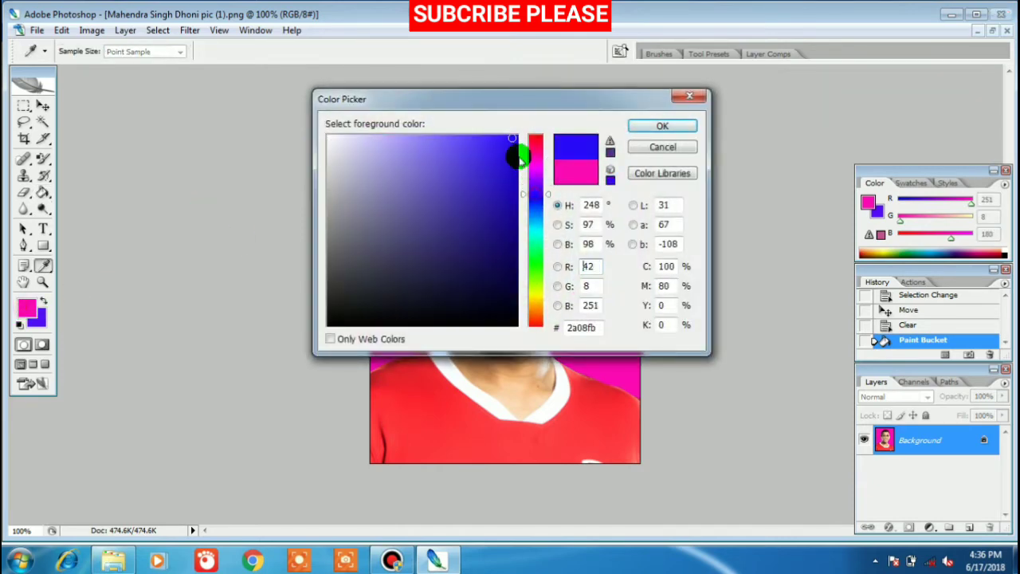
left_click(655, 125)
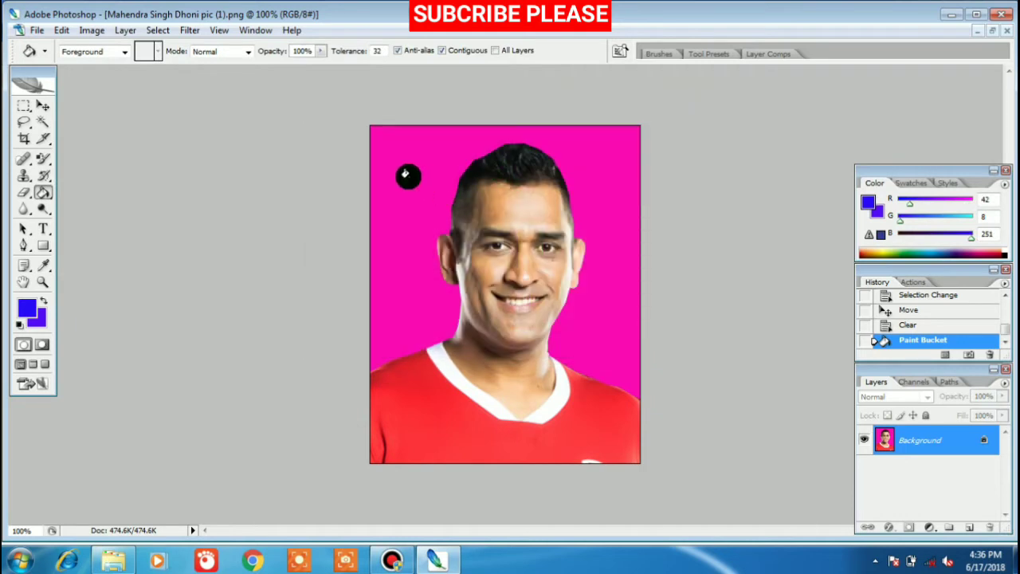
left_click(388, 142)
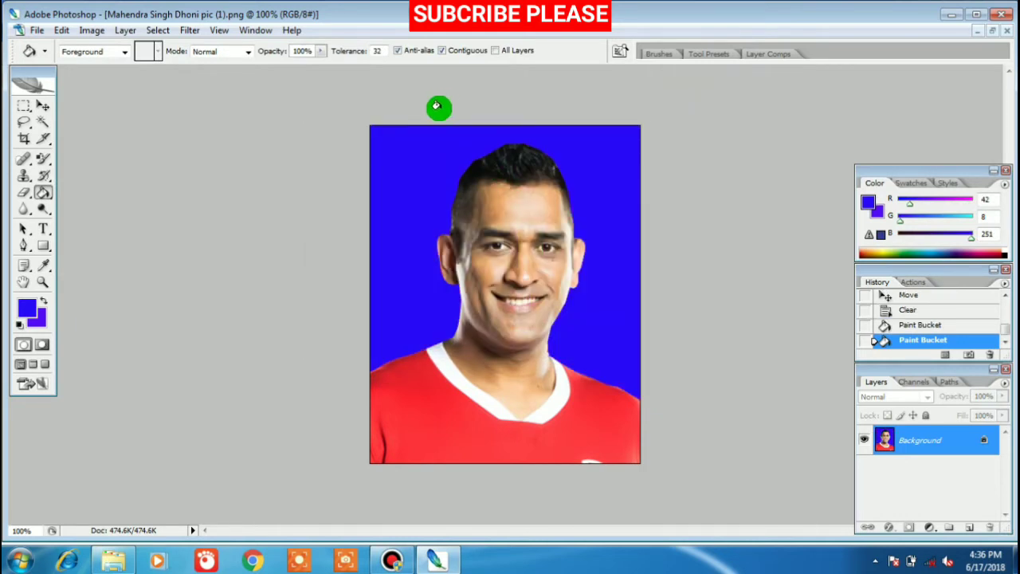
- Blur at 41% strength along the shirt, ear and hair edges at 200% zoom, then return to 100%
left_click(25, 208)
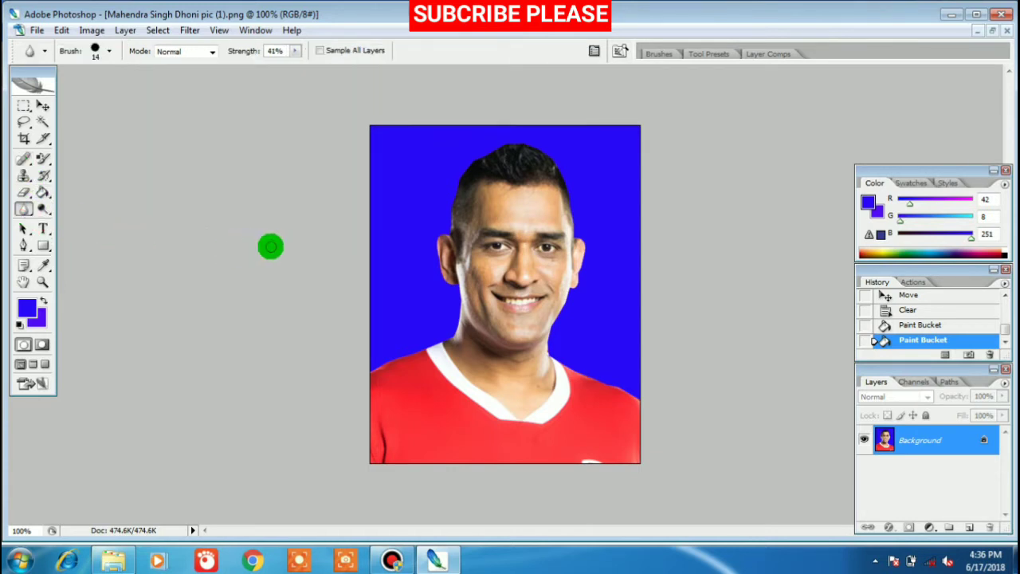
key("ctrl+plus")
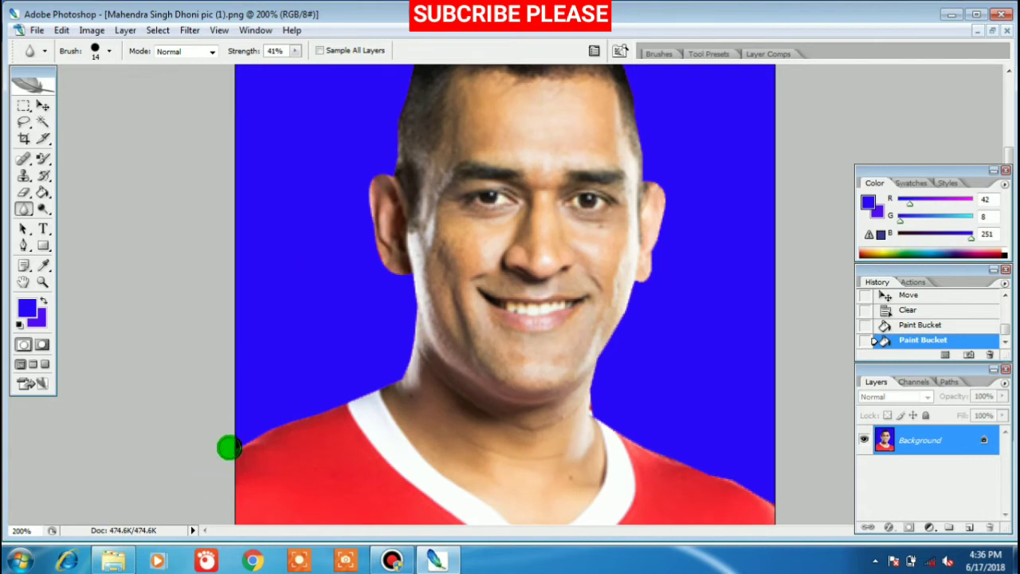
mouse_move(263, 435)
left_mouse_down()
mouse_move(371, 398)
mouse_move(398, 381)
mouse_move(416, 348)
mouse_move(421, 288)
mouse_move(367, 247)
mouse_move(372, 180)
mouse_move(437, 155)
mouse_move(450, 260)
left_mouse_up()
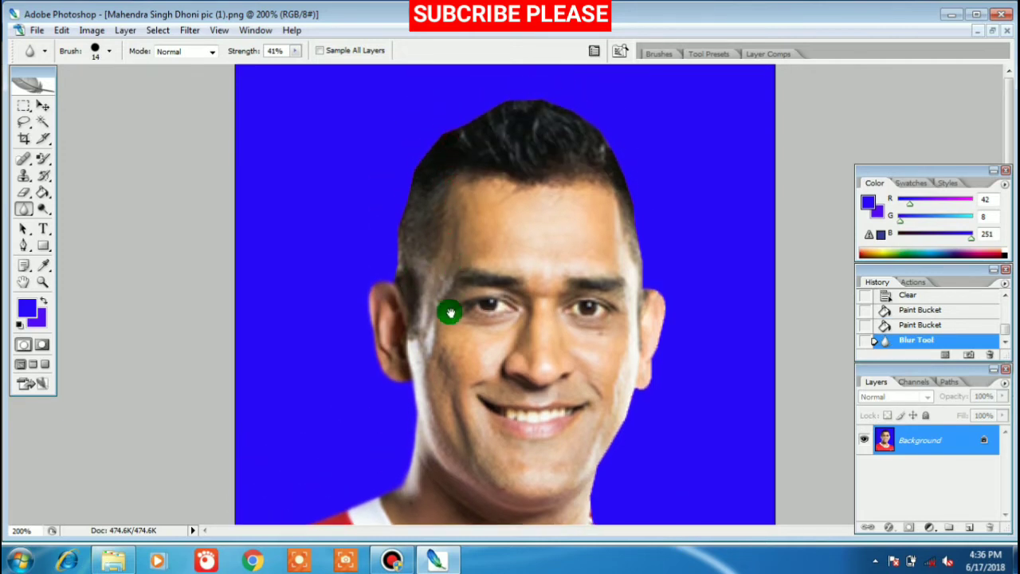
mouse_move(389, 286)
left_mouse_down()
mouse_move(387, 243)
mouse_move(401, 213)
left_mouse_up()
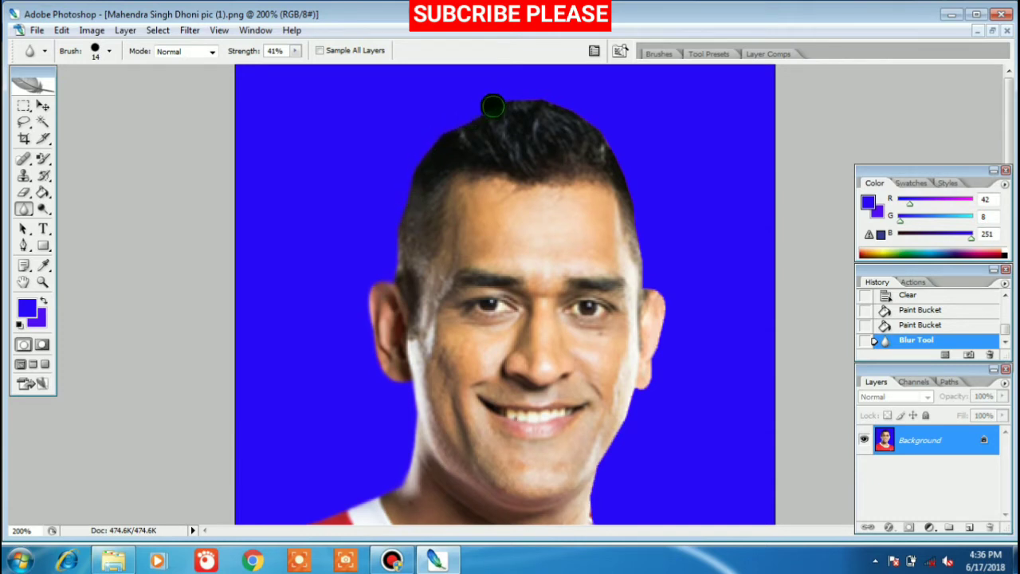
mouse_move(492, 106)
left_mouse_down()
mouse_move(537, 96)
mouse_move(614, 139)
mouse_move(627, 167)
mouse_move(653, 335)
mouse_move(621, 406)
mouse_move(592, 216)
mouse_move(634, 187)
mouse_move(592, 296)
mouse_move(603, 334)
mouse_move(785, 415)
mouse_move(692, 383)
mouse_move(599, 328)
mouse_move(585, 282)
mouse_move(595, 248)
left_mouse_up()
left_click_drag(590, 152, 582, 352)
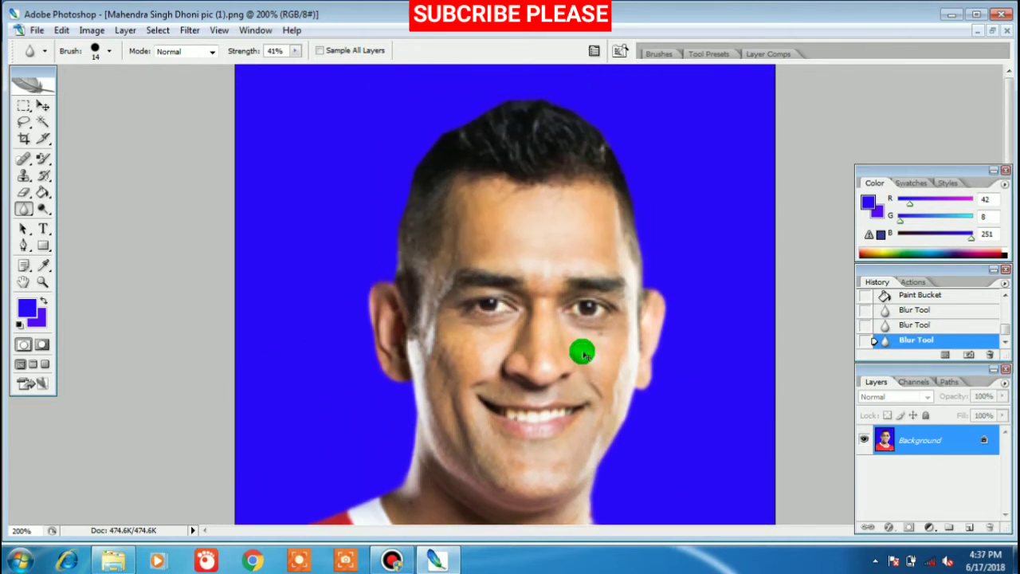
key("ctrl+minus")
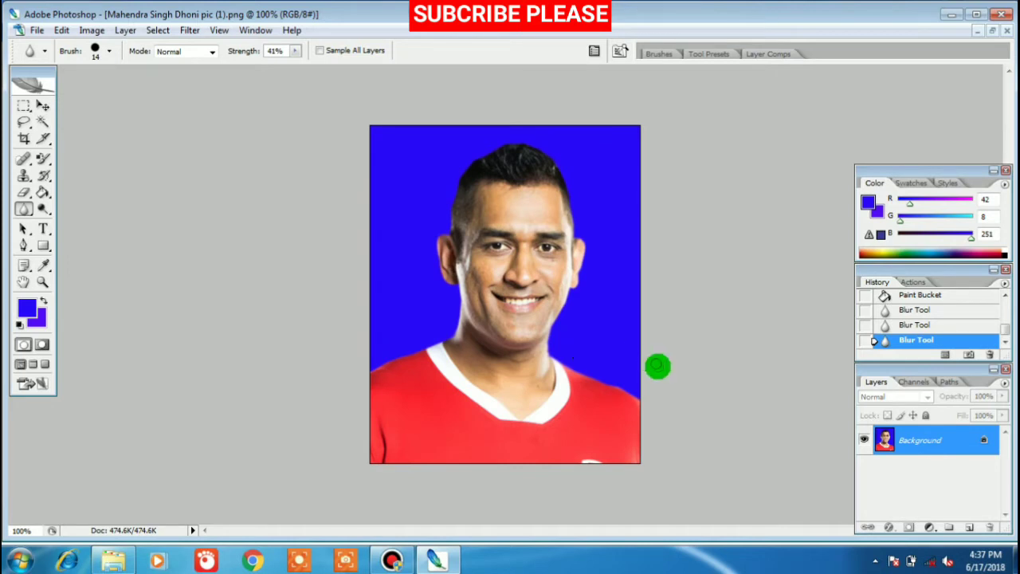
left_click_drag(654, 364, 649, 344)
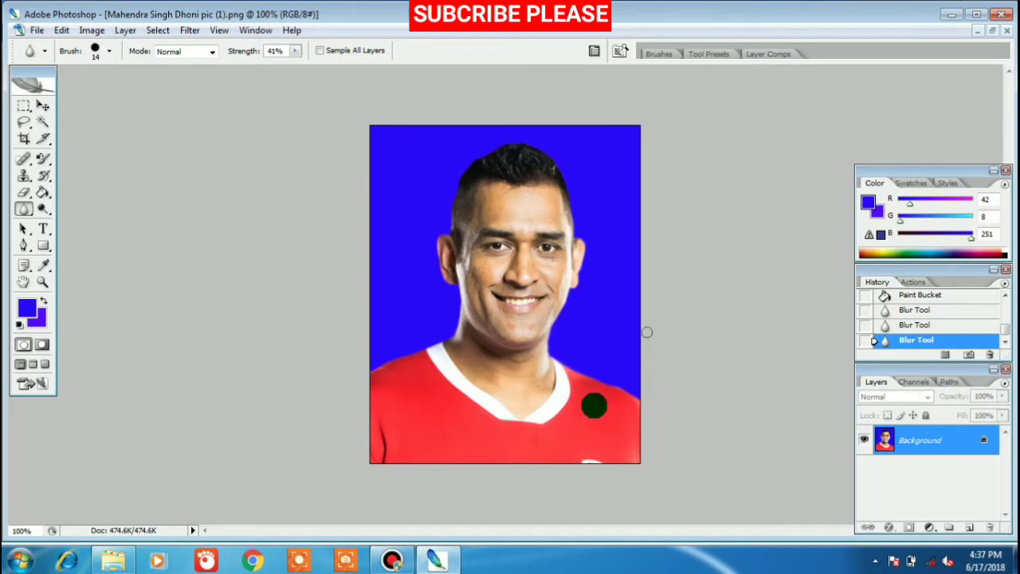
left_click(544, 476)
left_click_drag(544, 476, 638, 444)
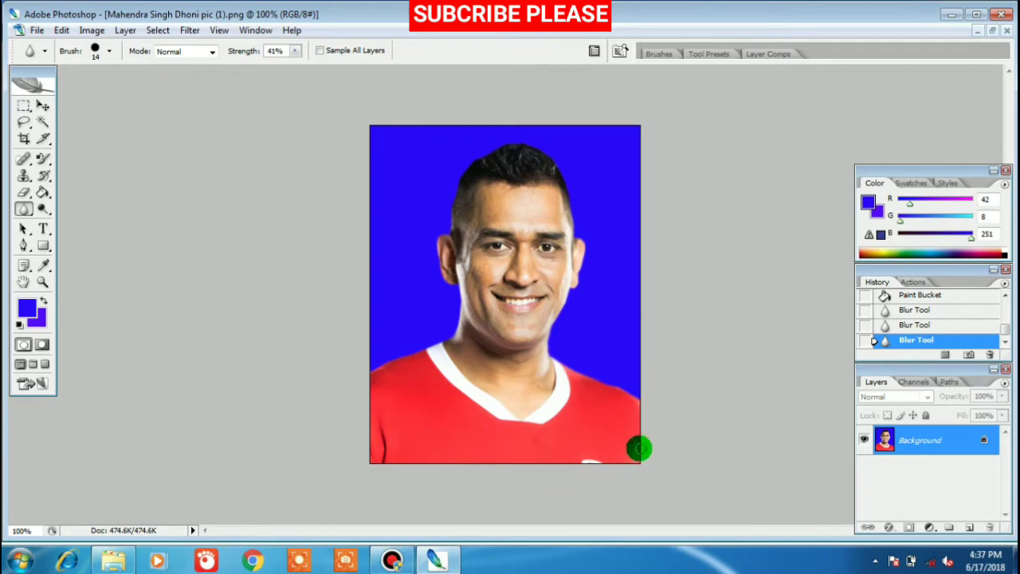
- Save the blue-background photo to the Desktop as a JPEG with default quality options
left_click(36, 30)
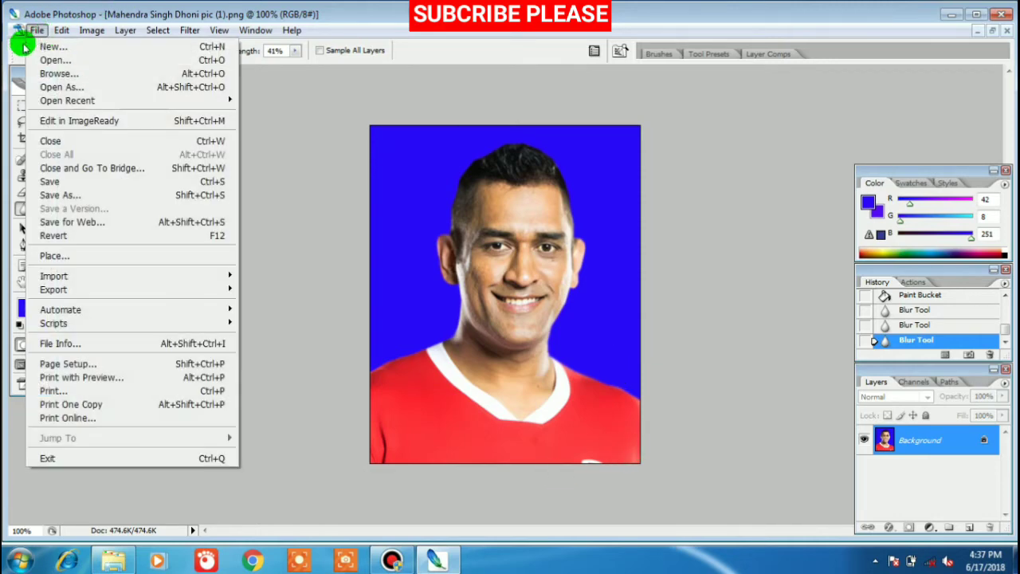
left_click(93, 194)
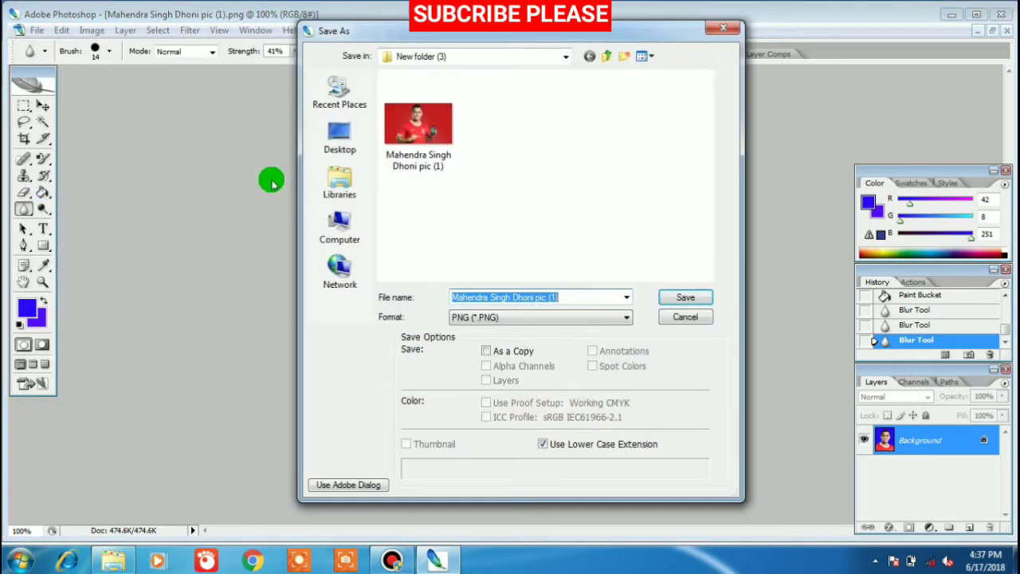
left_click(340, 137)
left_click(582, 296)
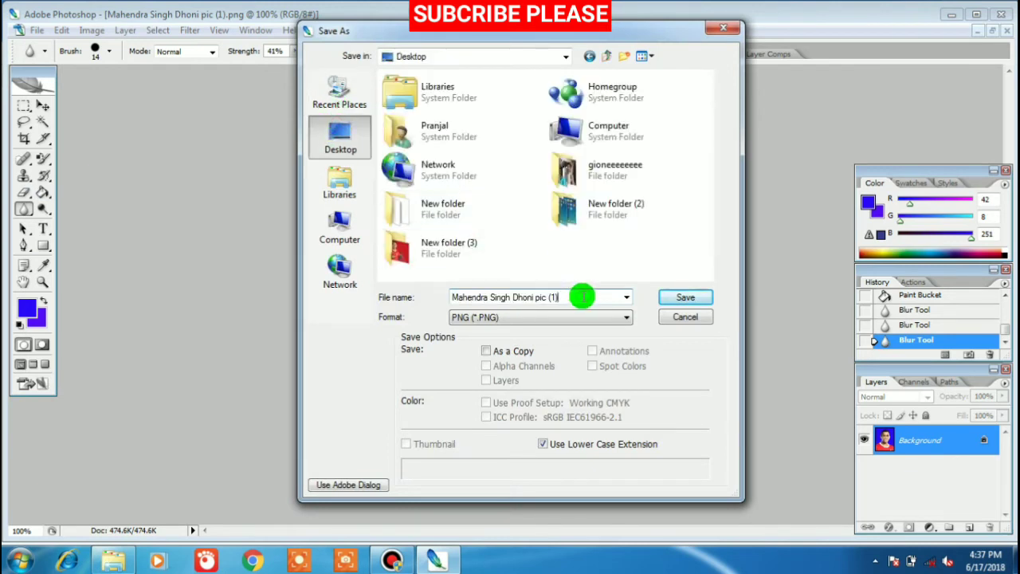
left_click(627, 317)
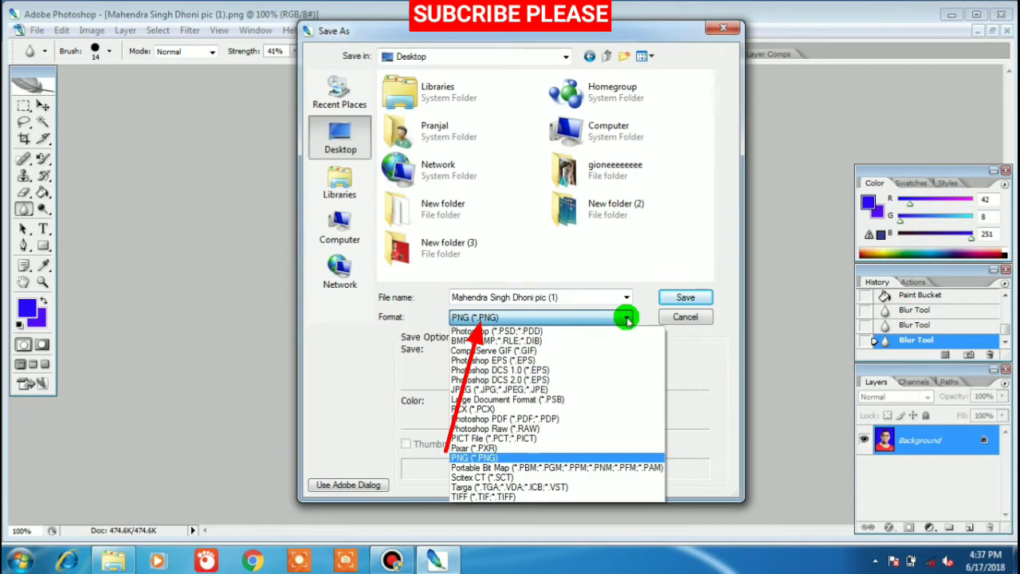
left_click(579, 388)
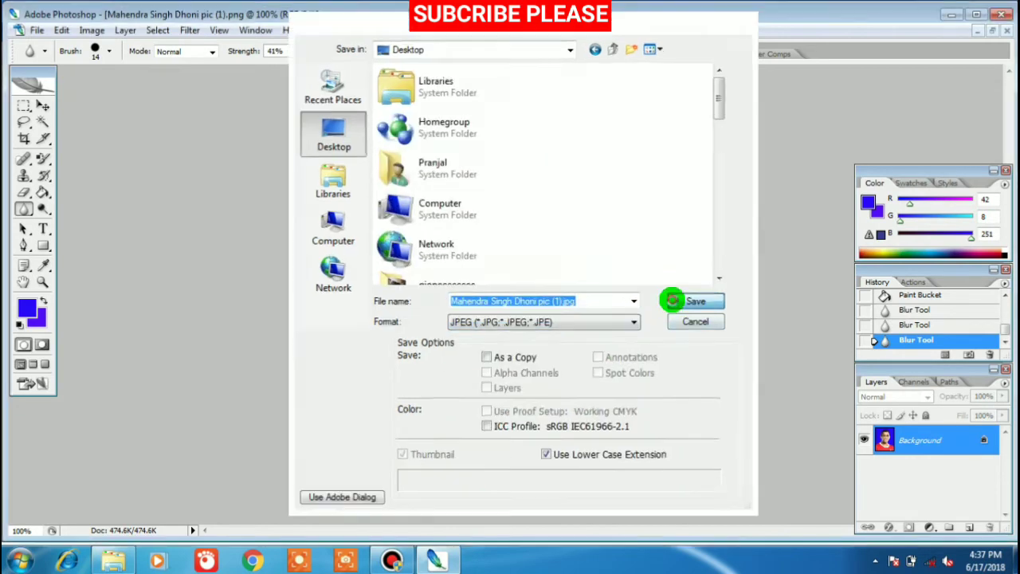
left_click(672, 301)
left_click(635, 124)
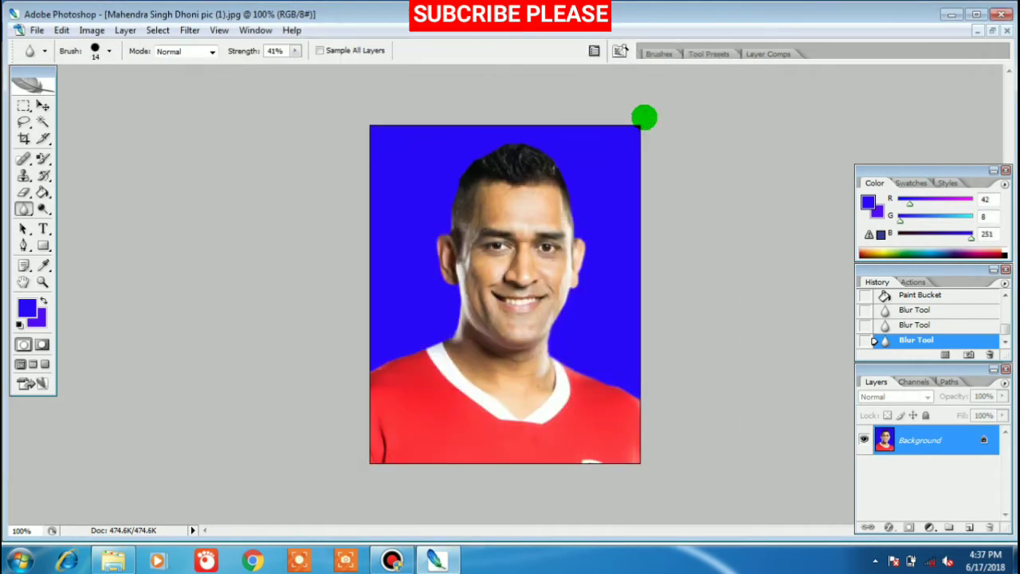
left_click(957, 17)
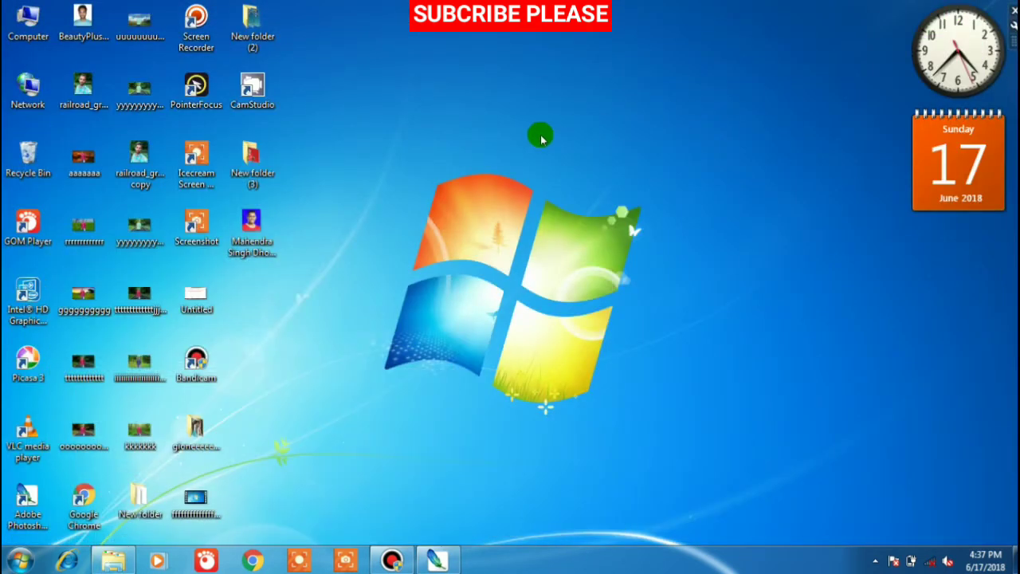
- Preview the saved blue-background JPEG in Picasa from the desktop, then return to Photoshop
right_click(531, 136)
left_click(570, 177)
double_click(250, 227)
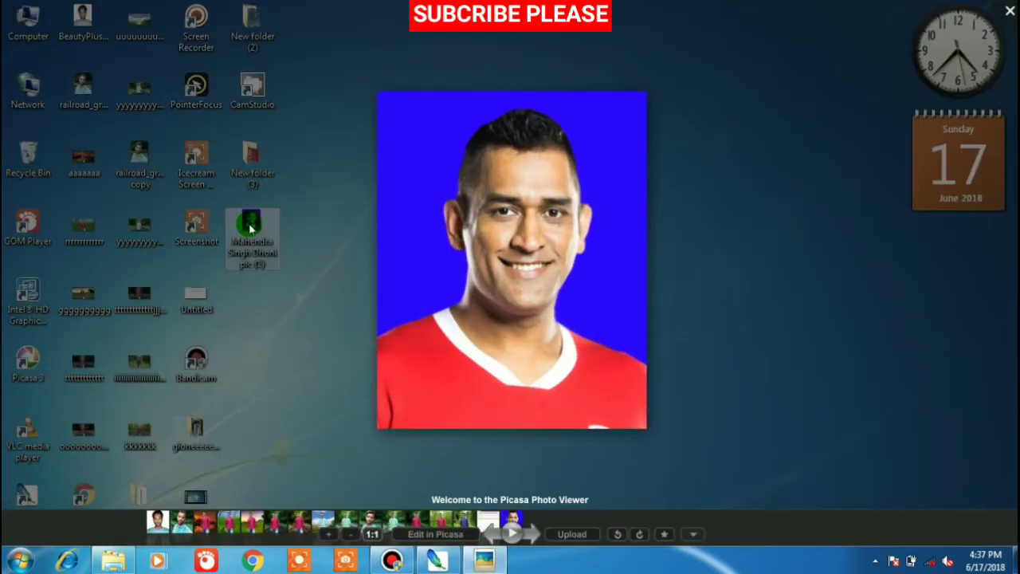
key("Escape")
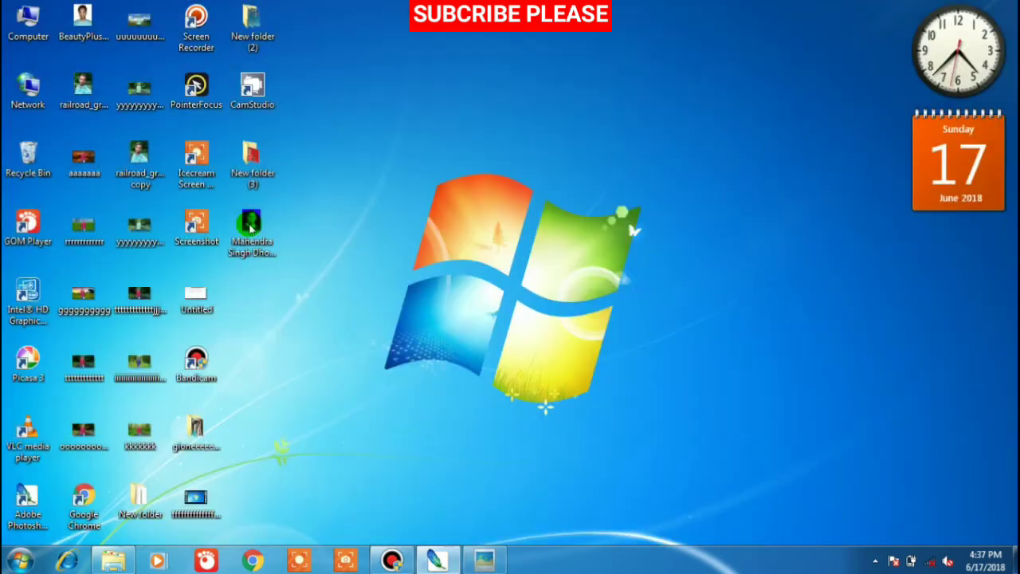
left_click(437, 559)
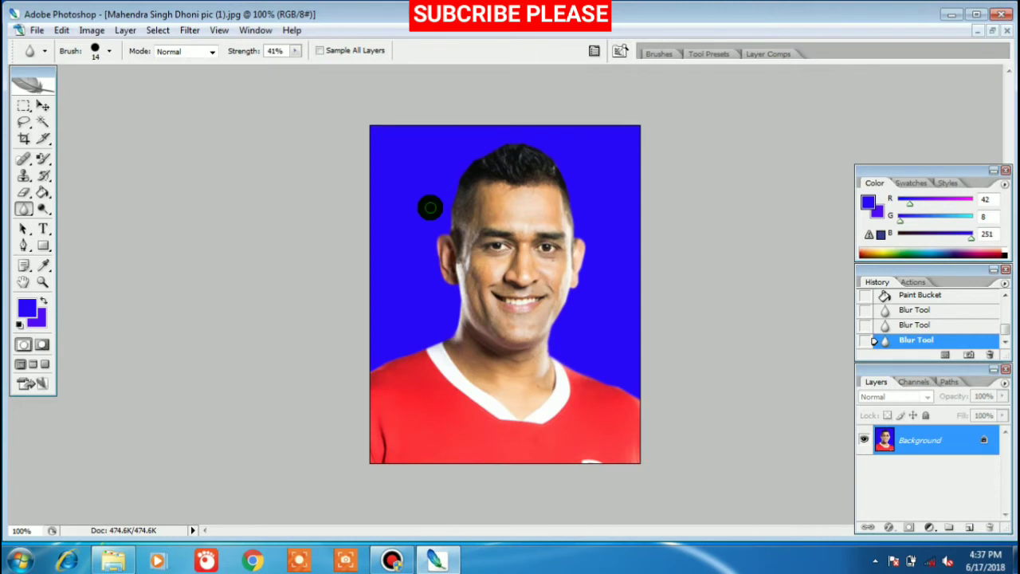
left_click(992, 31)
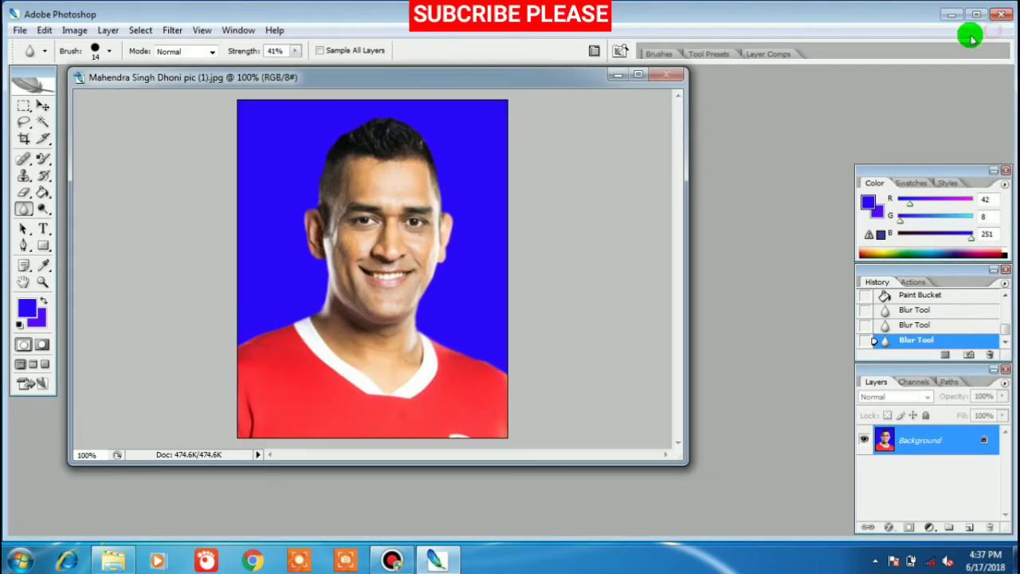
left_click_drag(580, 83, 587, 116)
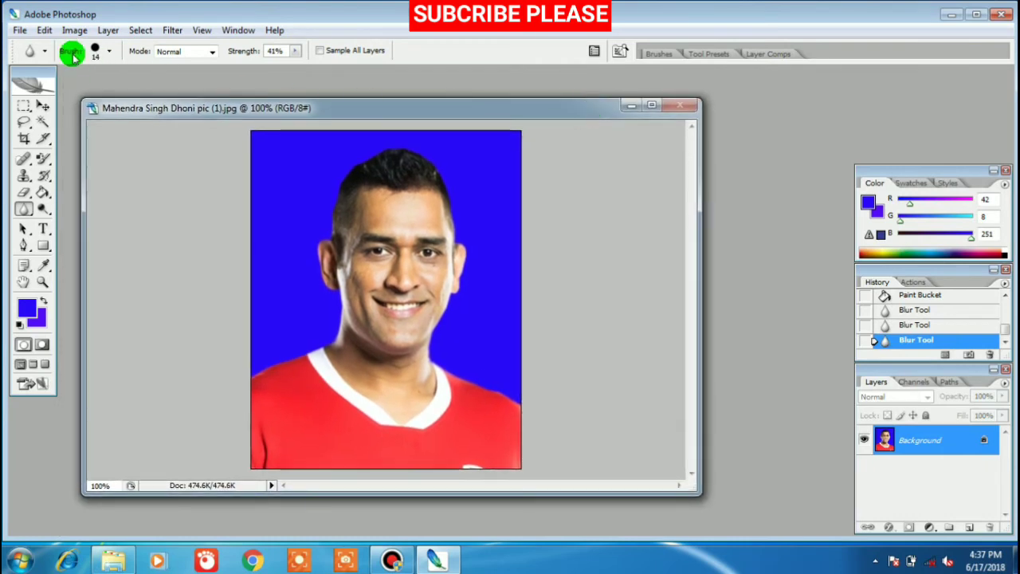
left_click(21, 30)
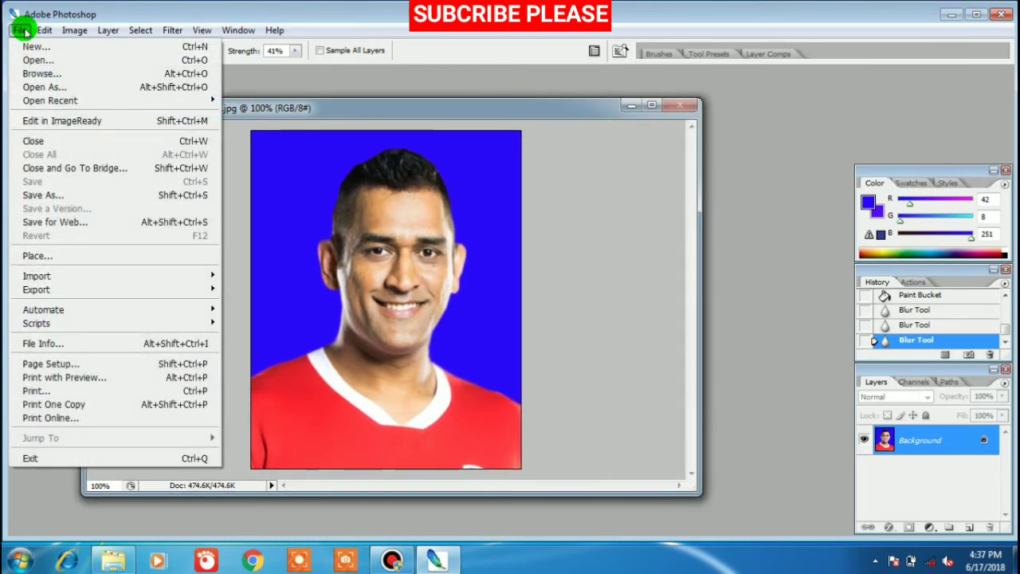
left_click(36, 46)
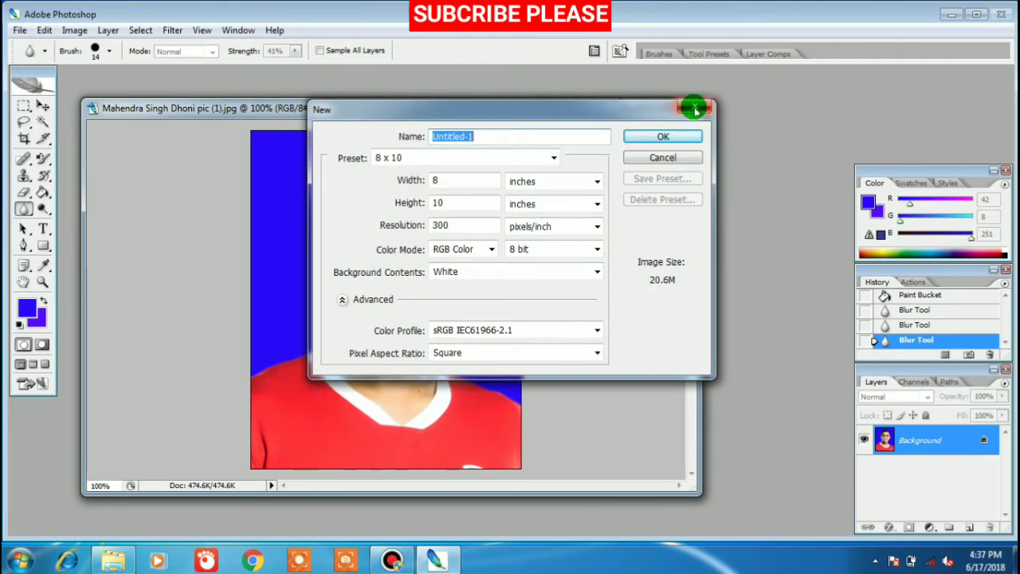
left_click(694, 109)
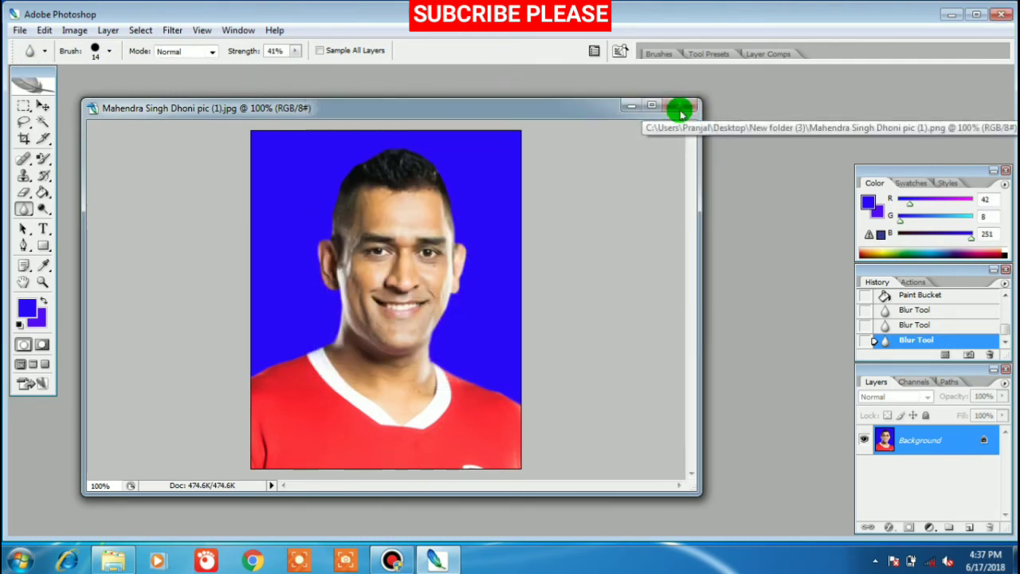
left_click(652, 105)
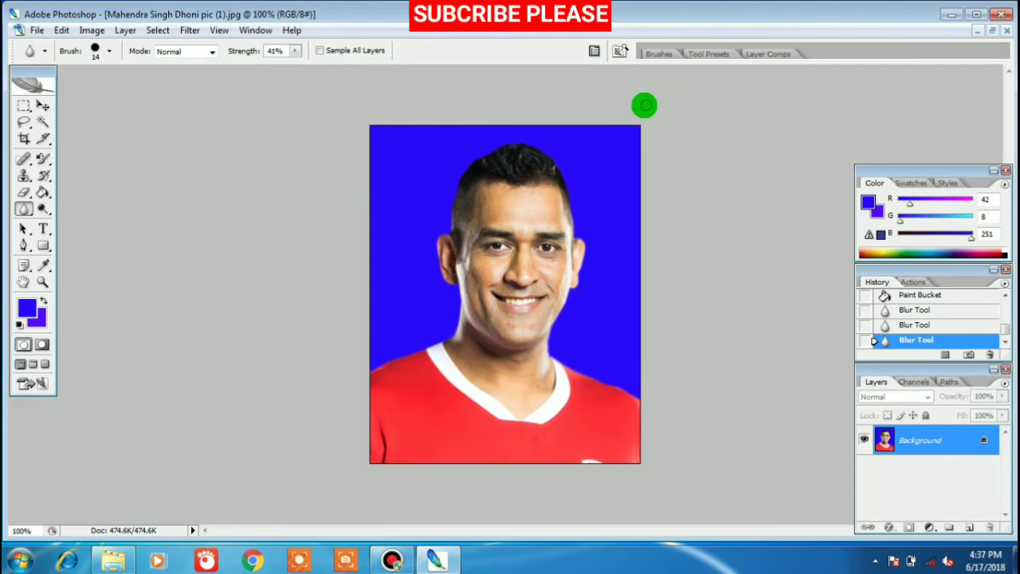
left_click(91, 30)
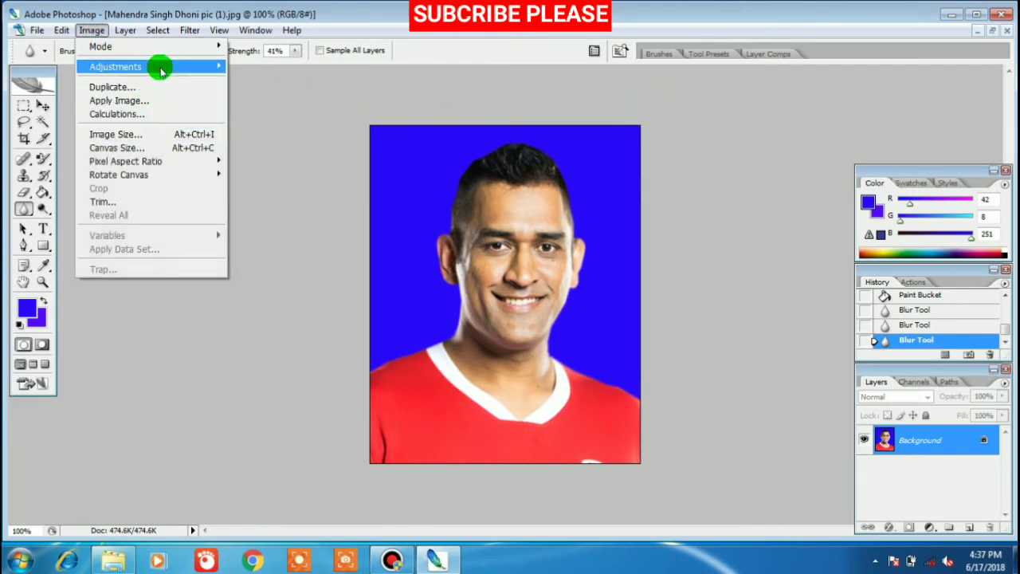
- Apply Curves lifting input 125 to output 140 to brighten the midtones
mouse_move(115, 67)
left_click(298, 121)
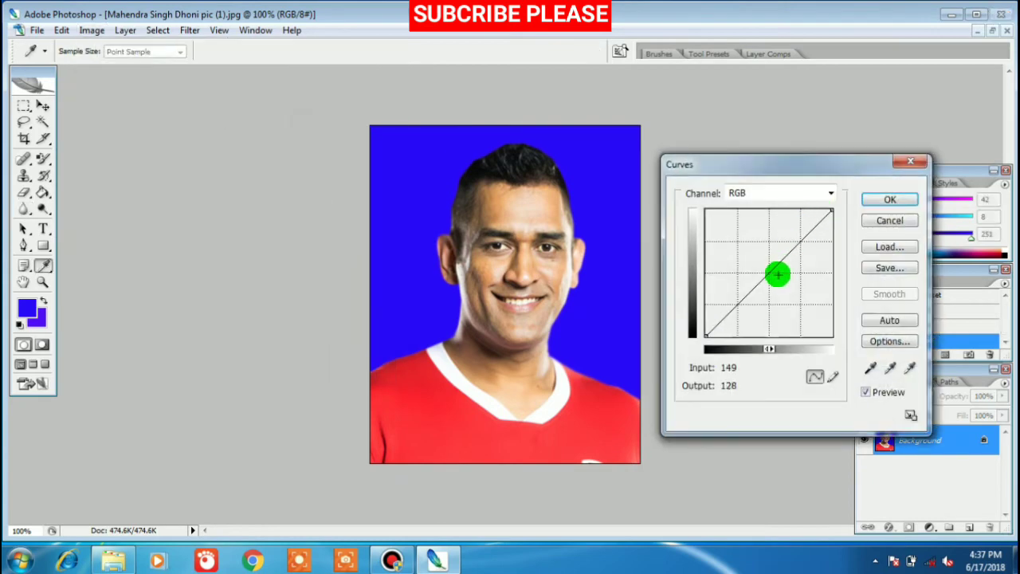
mouse_move(769, 271)
left_mouse_down()
mouse_move(740, 250)
mouse_move(779, 279)
mouse_move(766, 267)
left_mouse_up()
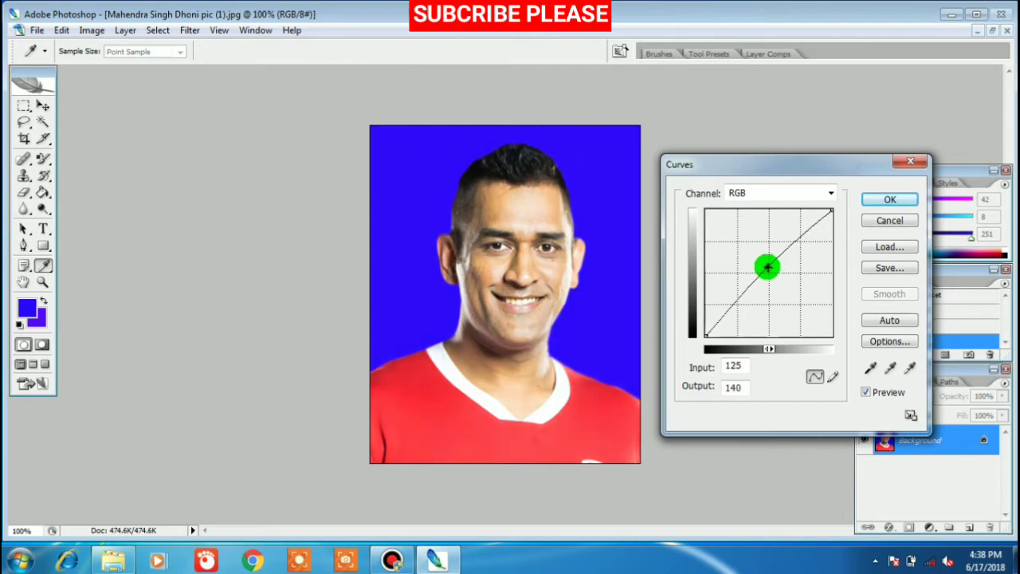
left_click(885, 199)
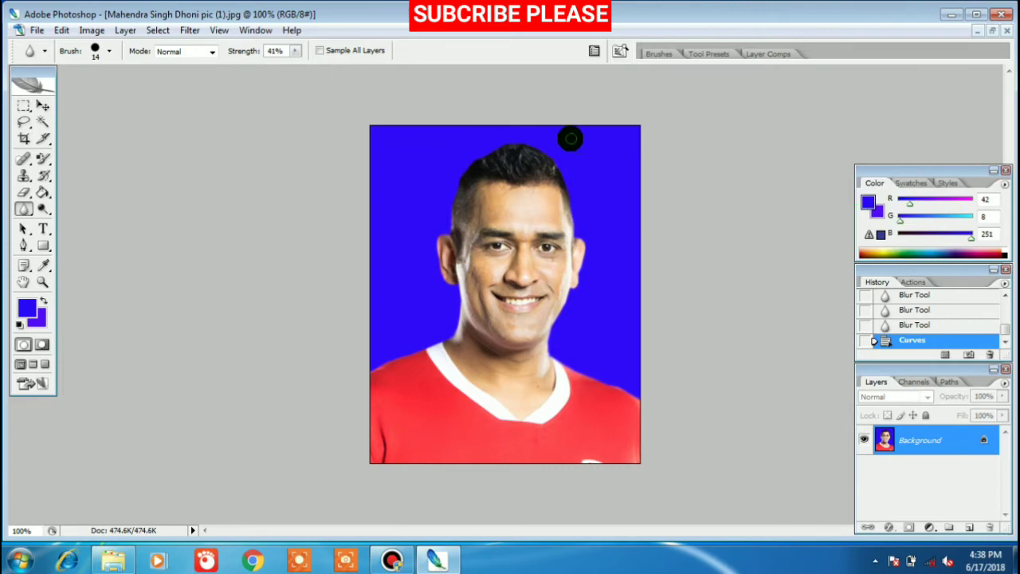
- Create Untitled-1 from the 8 x 10 inch, 300 pixels/inch white preset
left_click(36, 30)
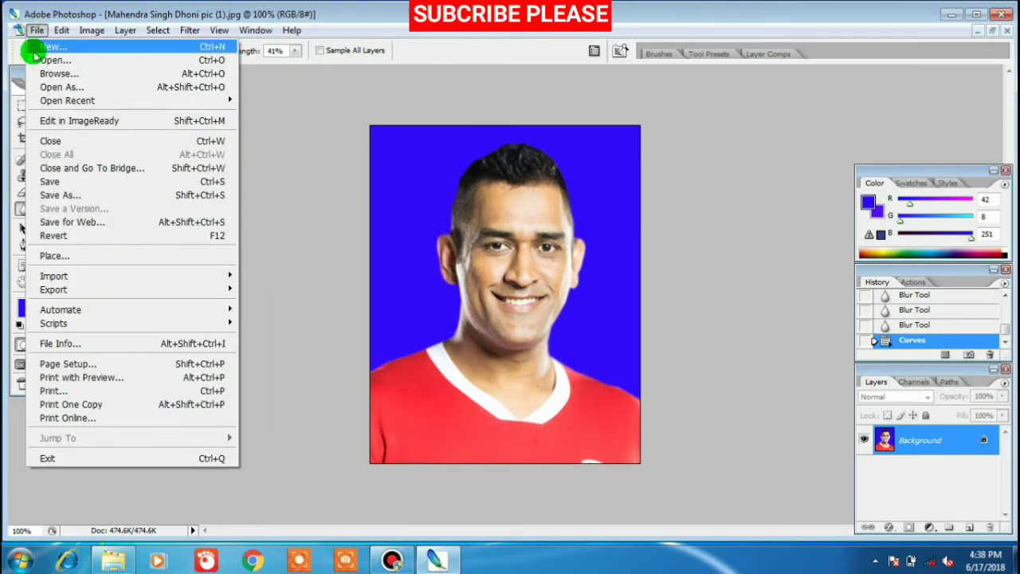
left_click(50, 47)
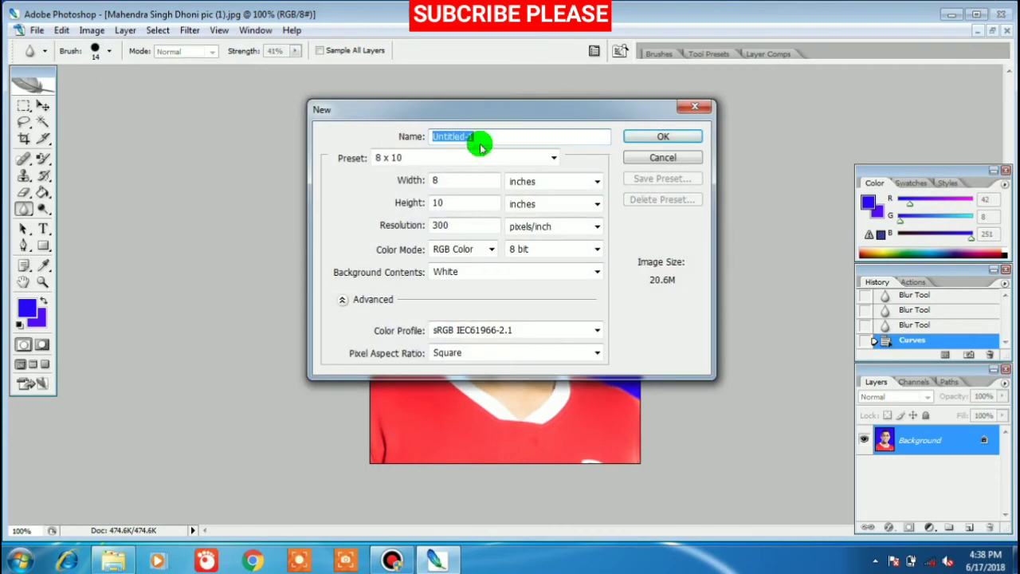
left_click(556, 158)
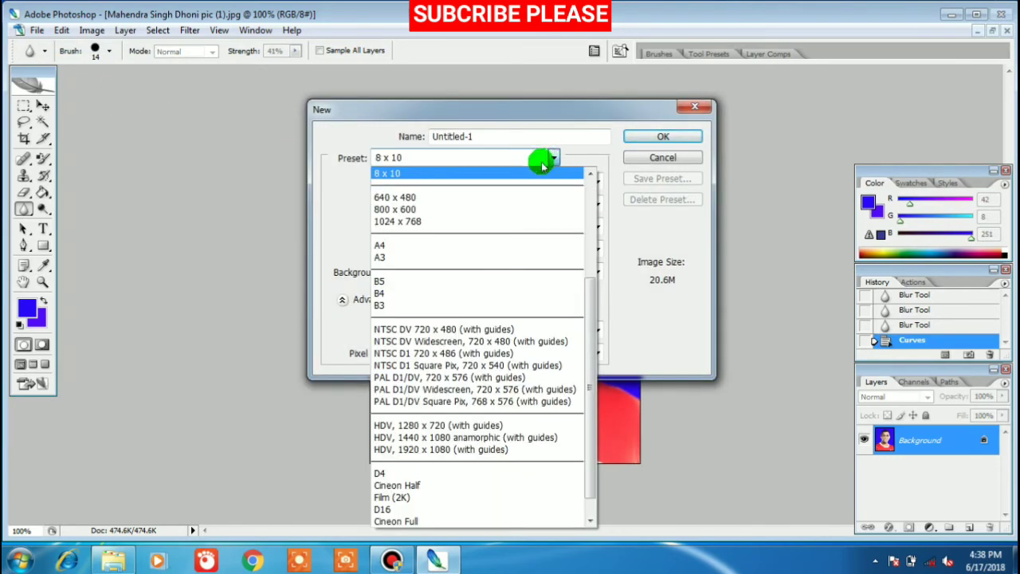
scroll(490, 173, "up", 1)
scroll(478, 195, "up", 2)
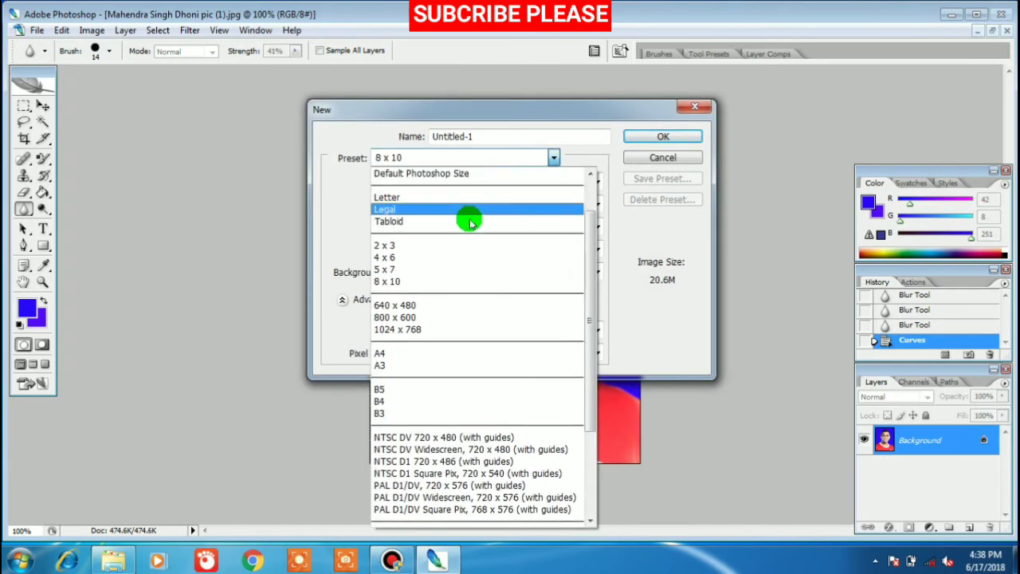
left_click(462, 282)
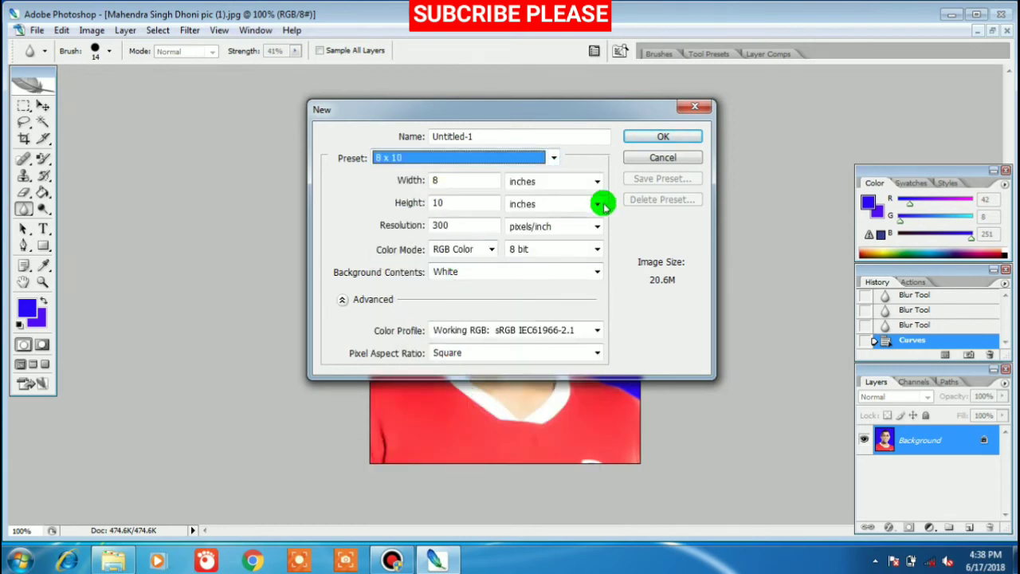
left_click(679, 137)
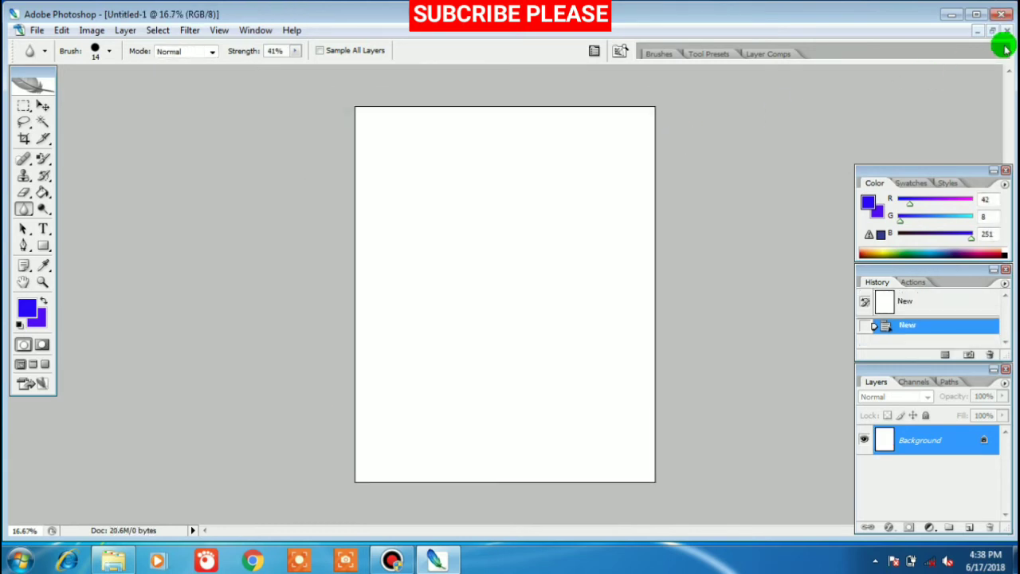
- Bring the cricketer photo window forward and select the entire image
left_click(997, 36)
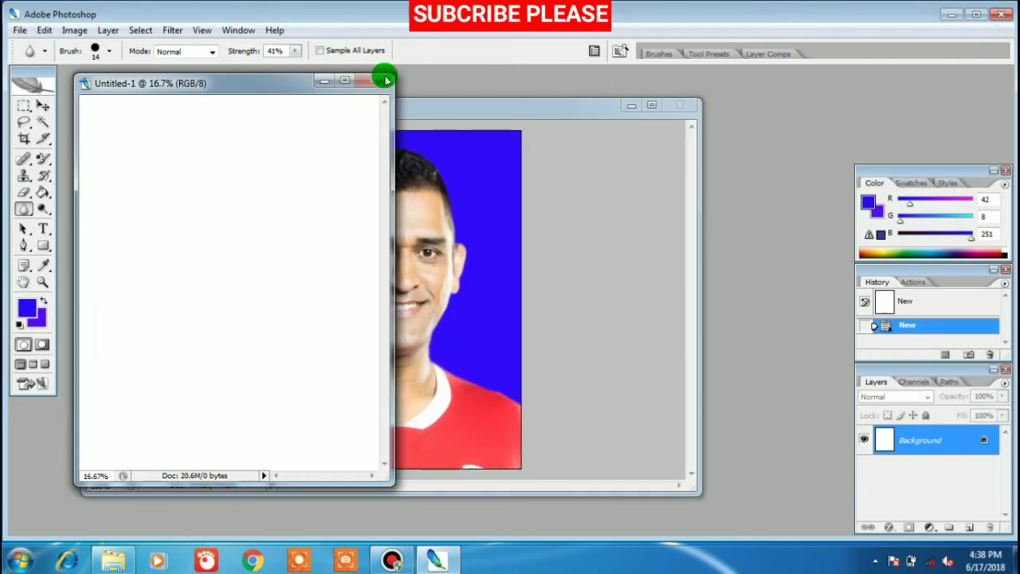
mouse_move(282, 87)
left_mouse_down()
mouse_move(320, 124)
mouse_move(802, 115)
left_mouse_up()
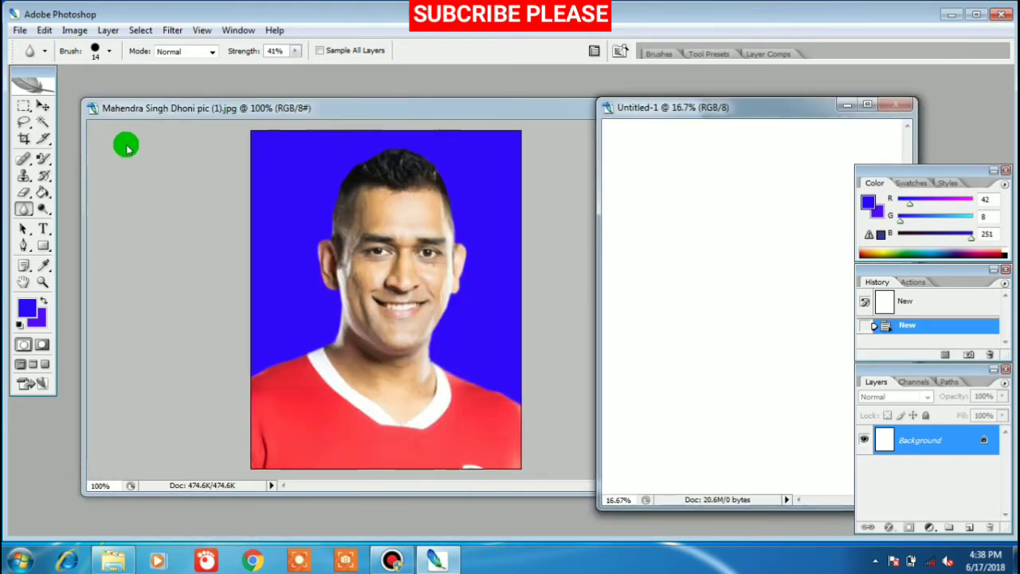
left_click(508, 121)
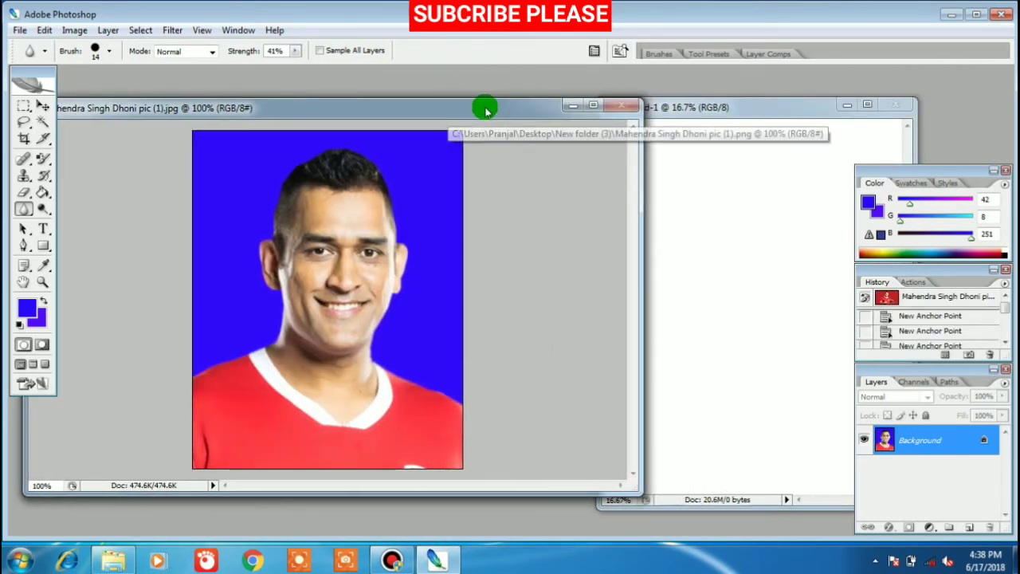
left_click(598, 106)
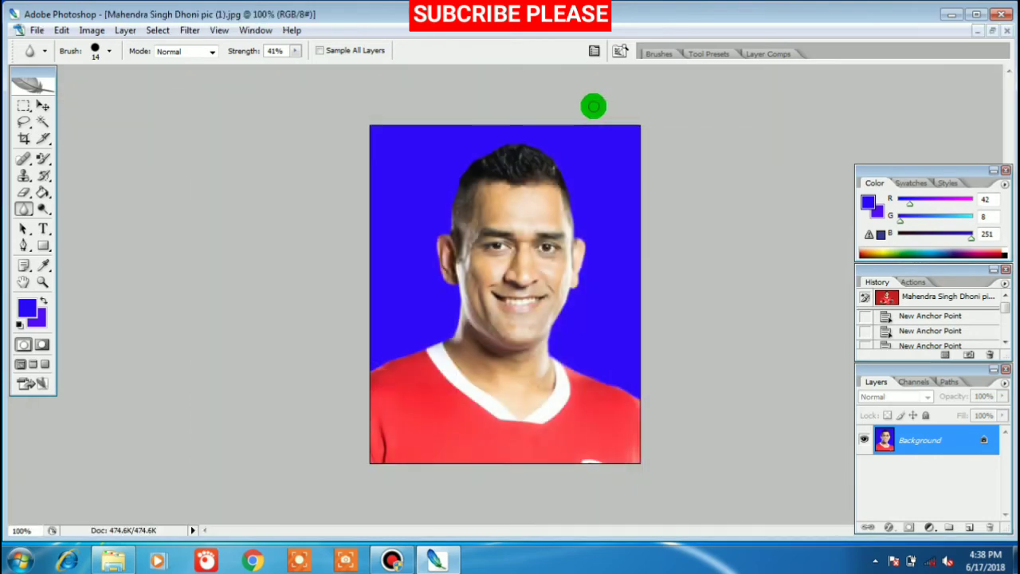
key("ctrl+a")
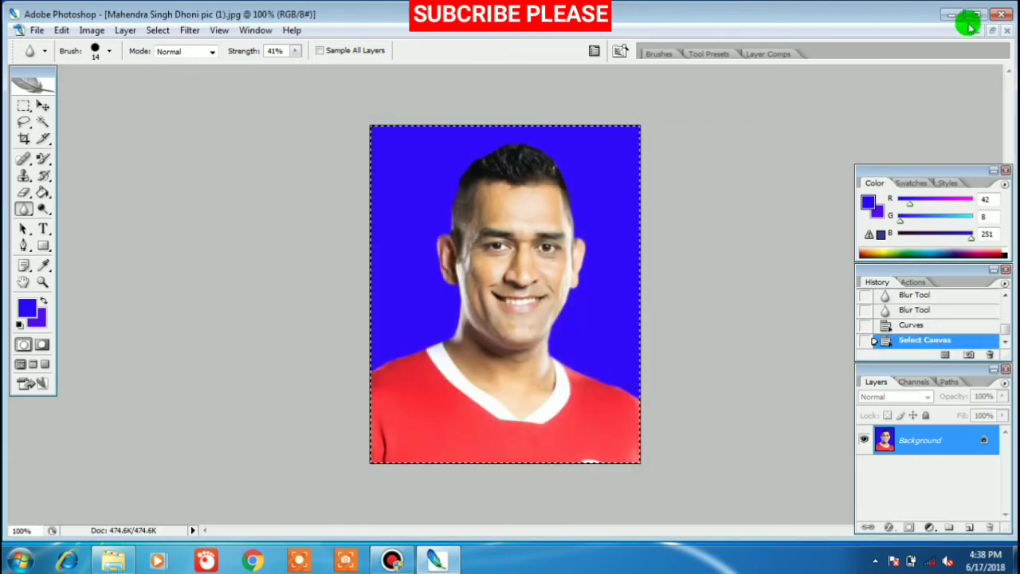
left_click(991, 30)
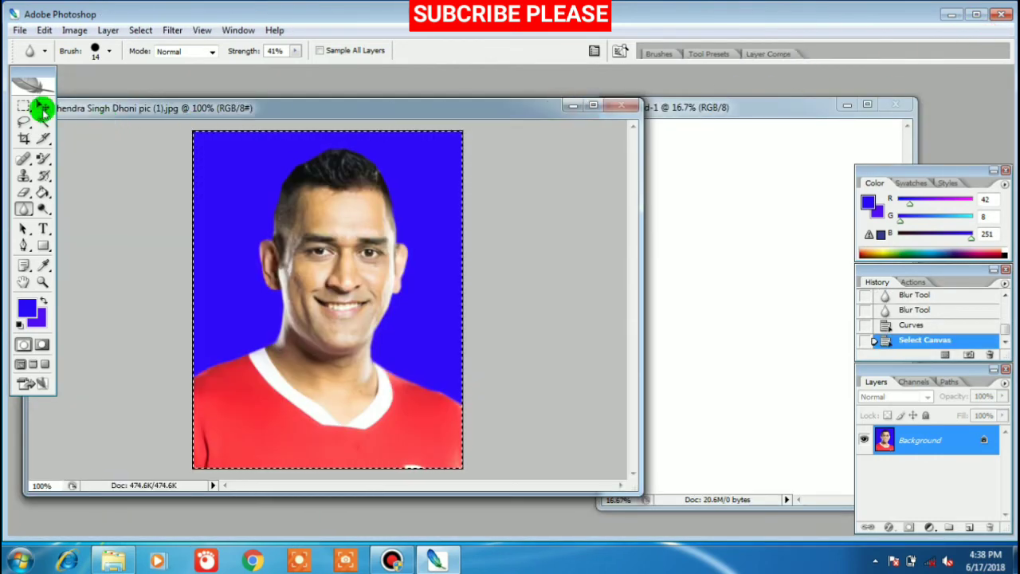
- Drag the selected photo onto Untitled-1 as Layer 1 and maximize the page
left_click(42, 106)
left_click_drag(315, 221, 729, 177)
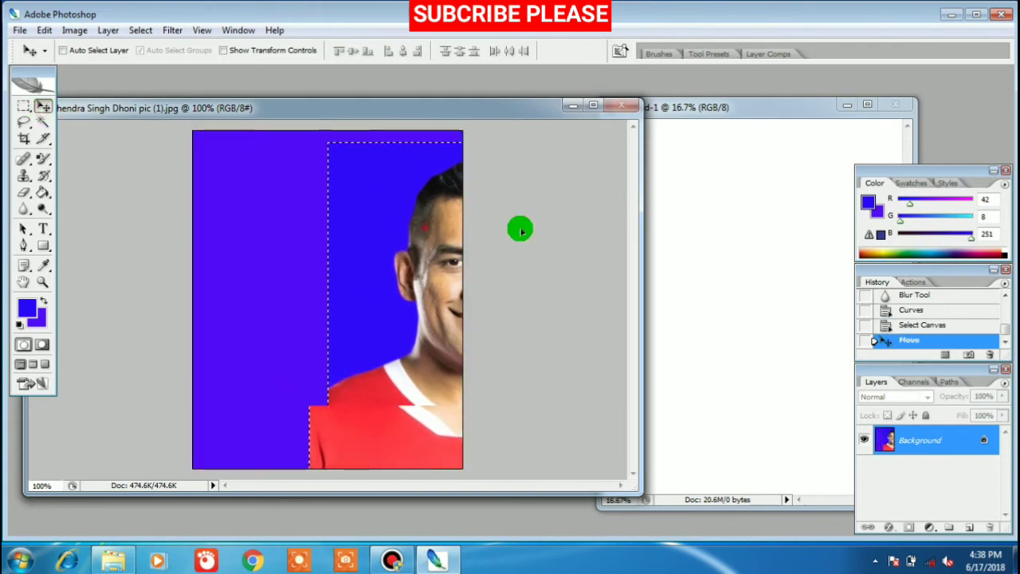
left_click_drag(744, 114, 446, 130)
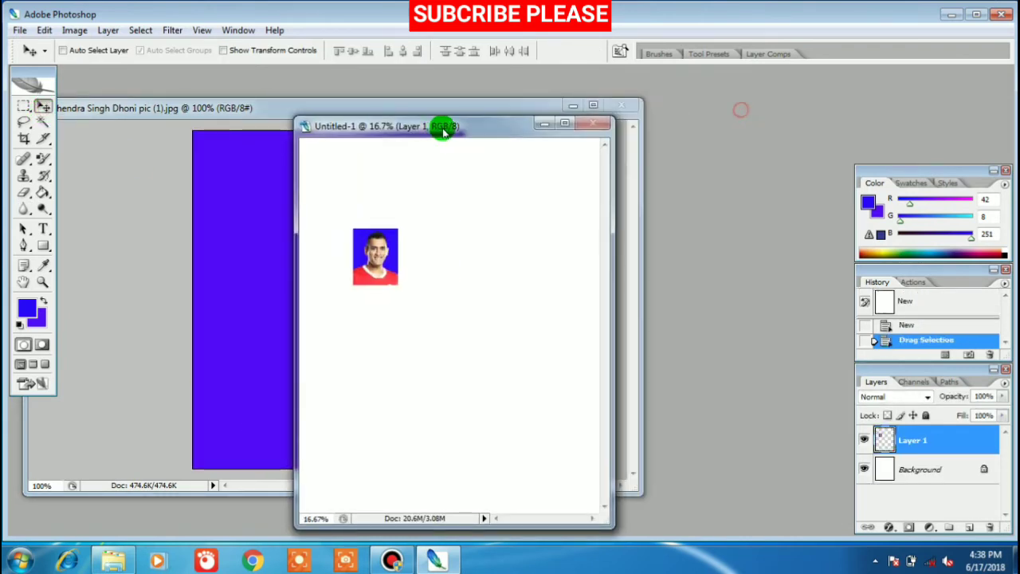
left_click(561, 126)
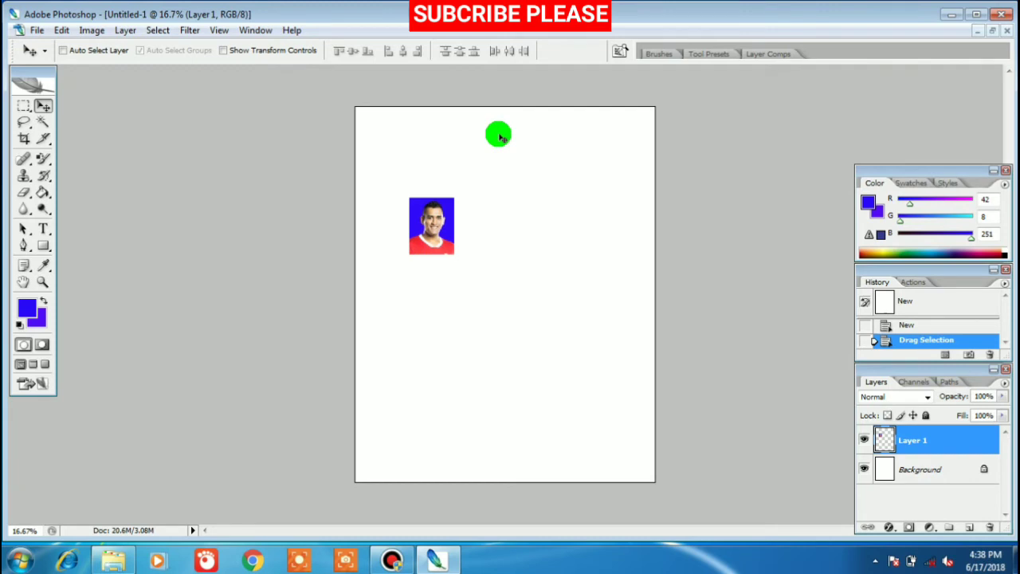
- Place the photo in the page's top-left corner with a duplicate right beside it
mouse_move(437, 243)
left_mouse_down()
mouse_move(392, 161)
mouse_move(394, 142)
left_mouse_up()
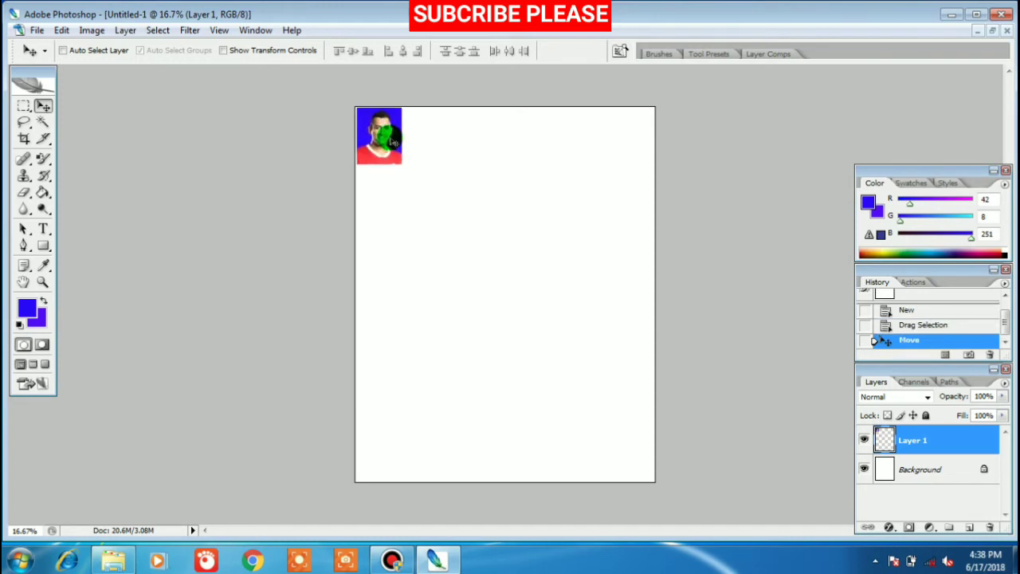
left_click_drag(393, 141, 394, 143)
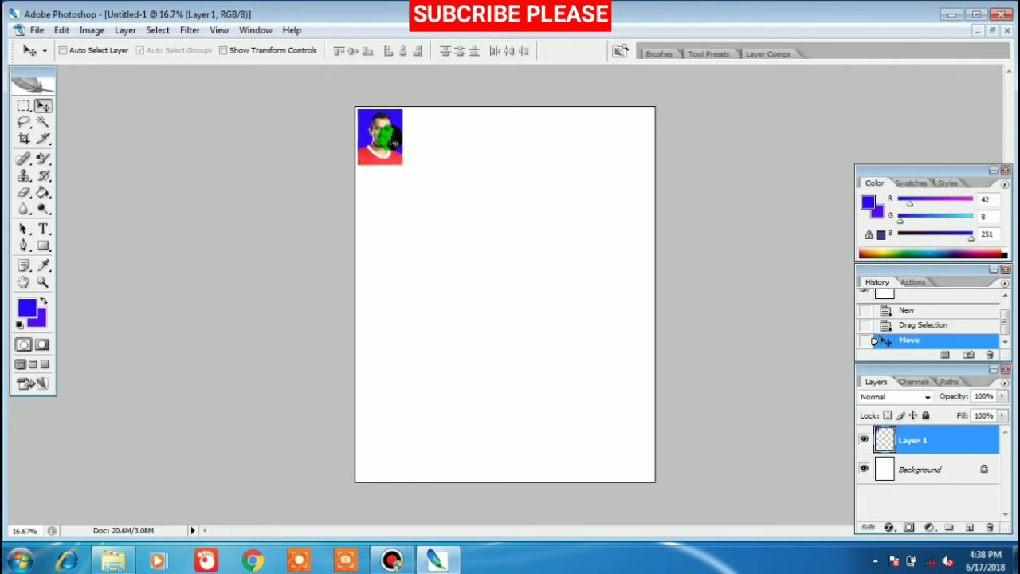
left_click_drag(394, 142, 448, 143)
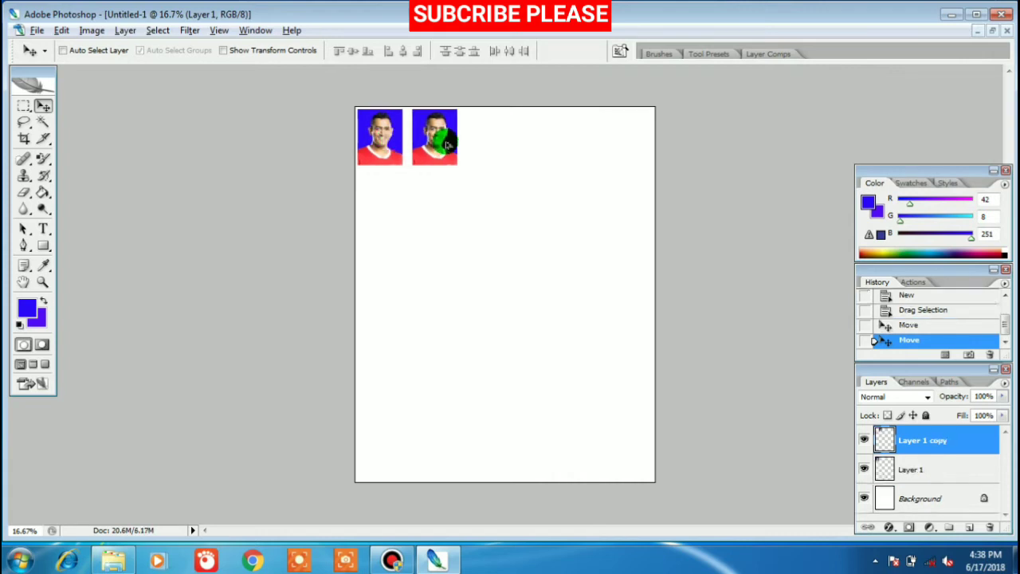
key("shift+alt+Left")
key("shift+alt+Left")
key("shift+alt+Left")
key("shift+alt+Left")
key("shift+alt+Left")
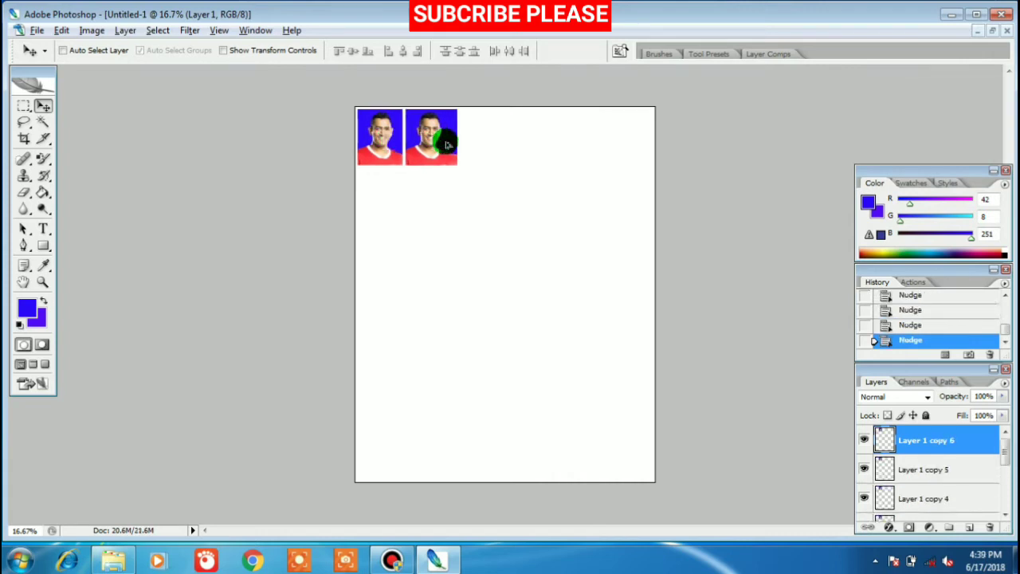
key("shift+alt+Left")
- Move Layer 1 copy 7 and copy 6 along the row and position a fourth photo
right_click(442, 140)
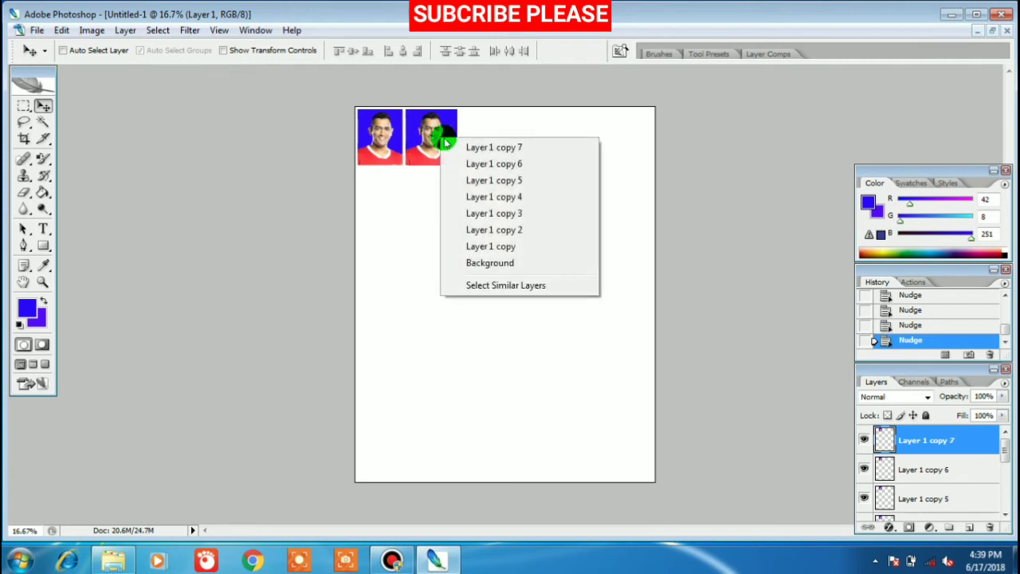
left_click(464, 146)
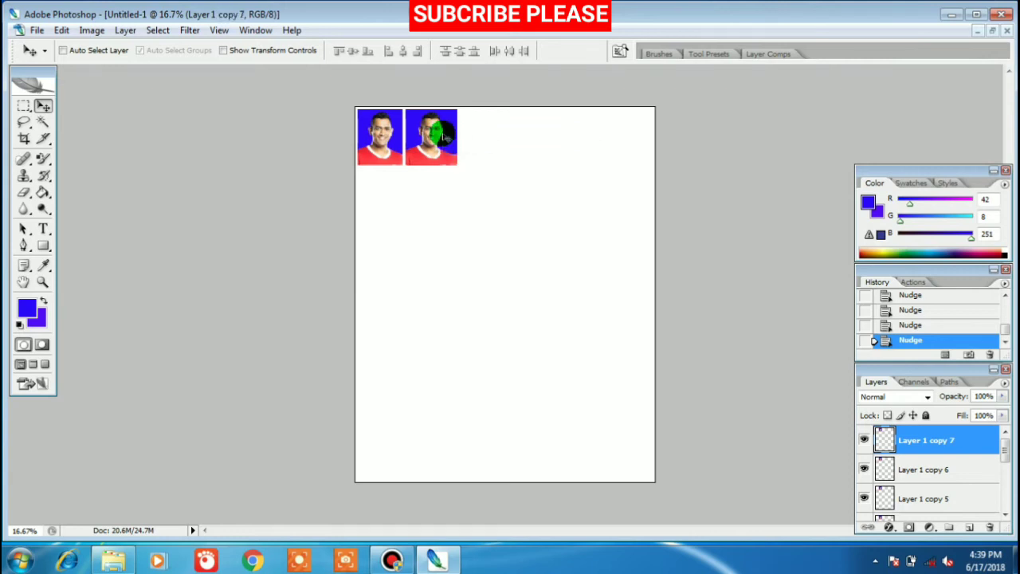
left_click_drag(423, 152, 503, 139)
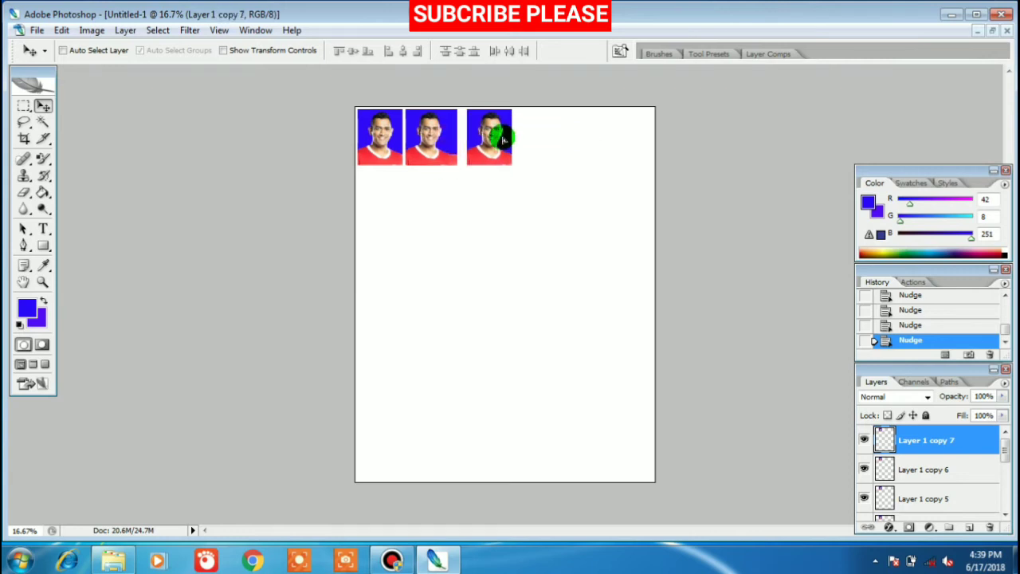
right_click(431, 140)
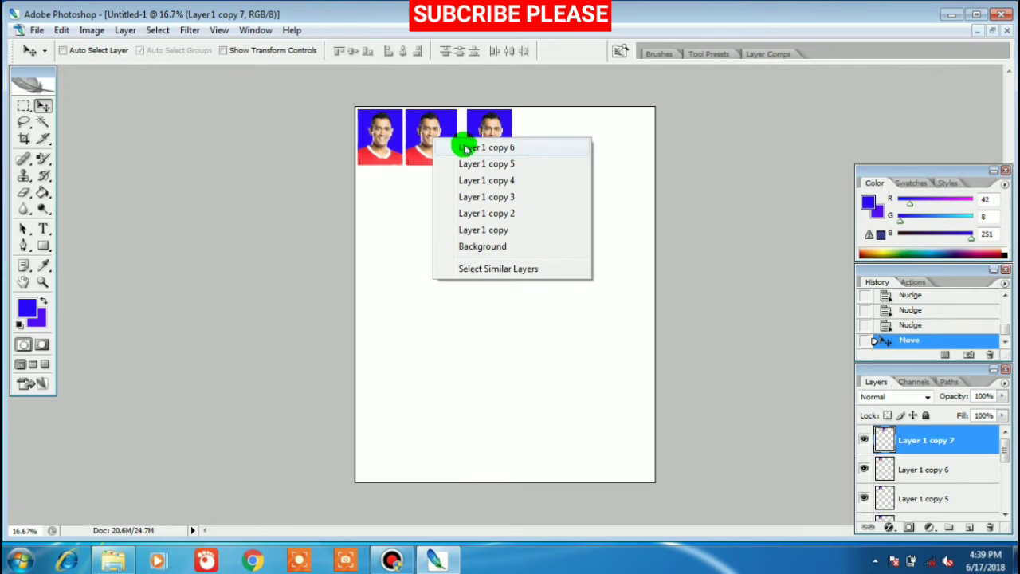
left_click(465, 150)
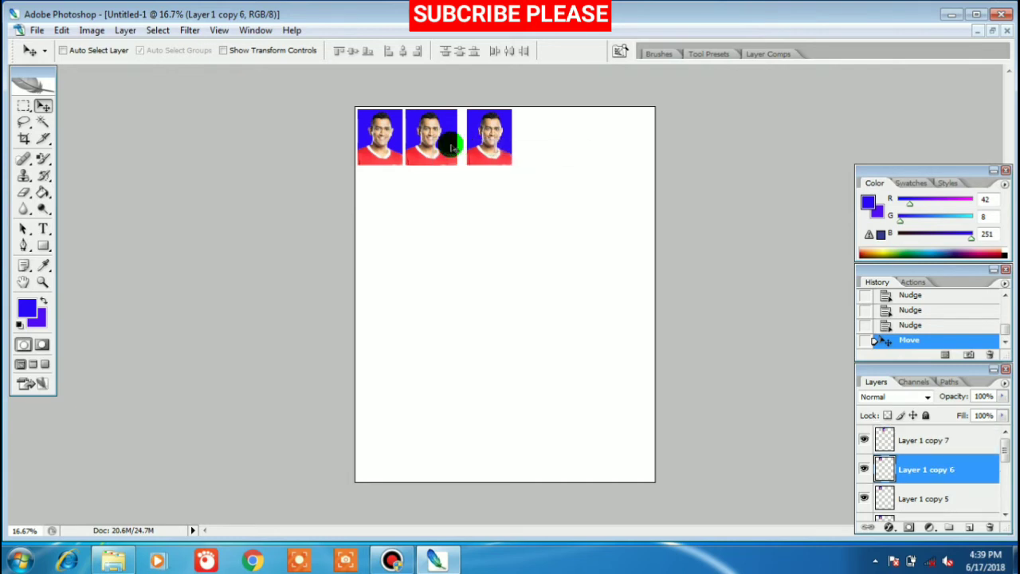
left_click_drag(456, 144, 560, 149)
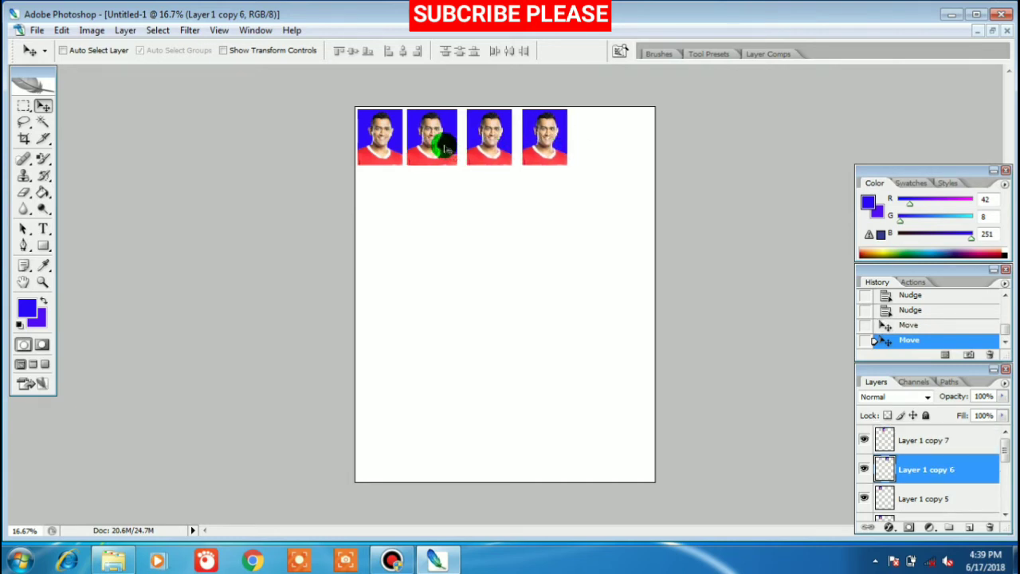
mouse_move(431, 147)
left_mouse_down()
mouse_move(459, 160)
mouse_move(428, 148)
mouse_move(442, 150)
left_mouse_up()
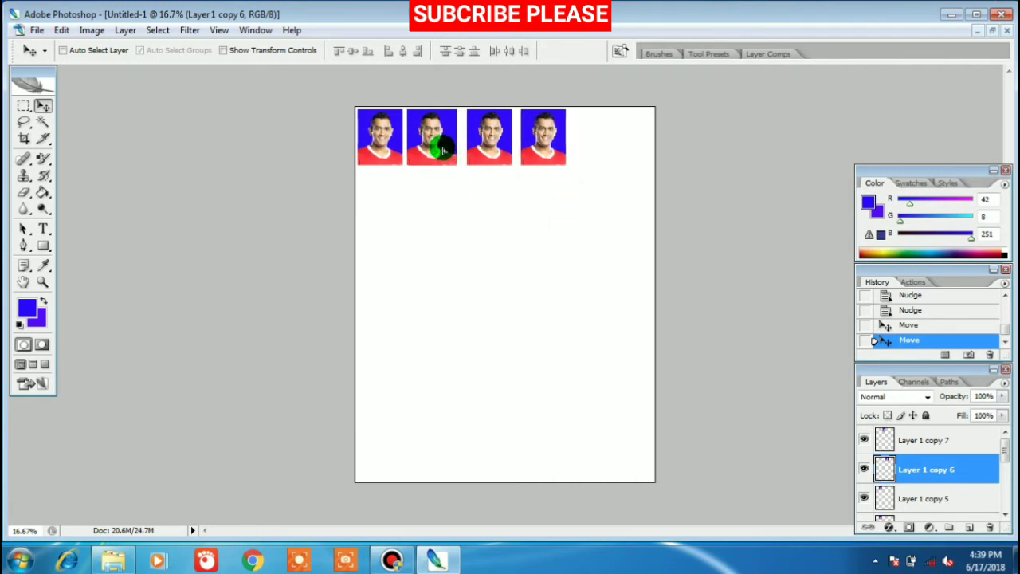
- Delete Layer 1 copy 5, the other stacked duplicates and the corner photo
right_click(443, 151)
left_click(478, 158)
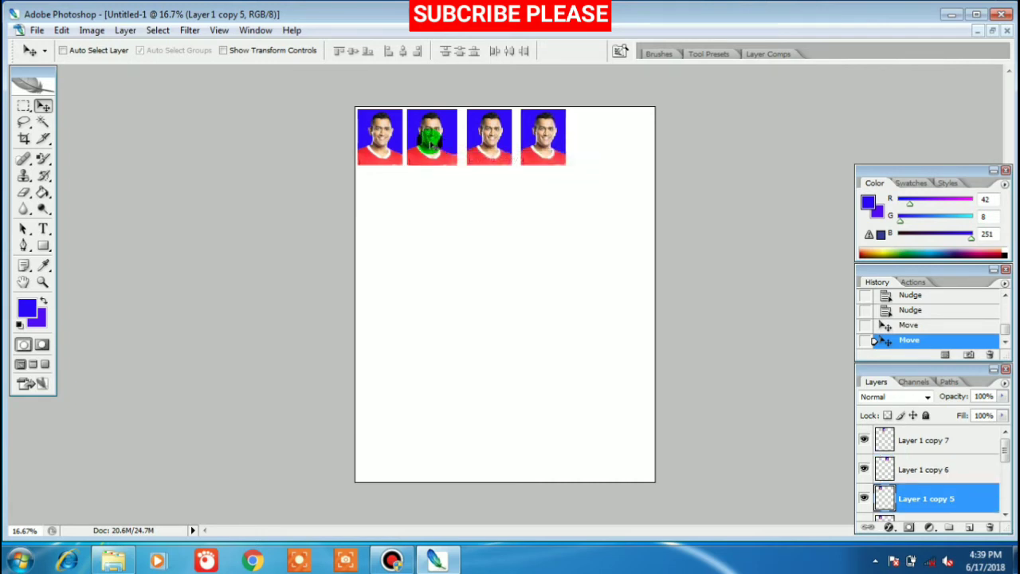
key("Delete")
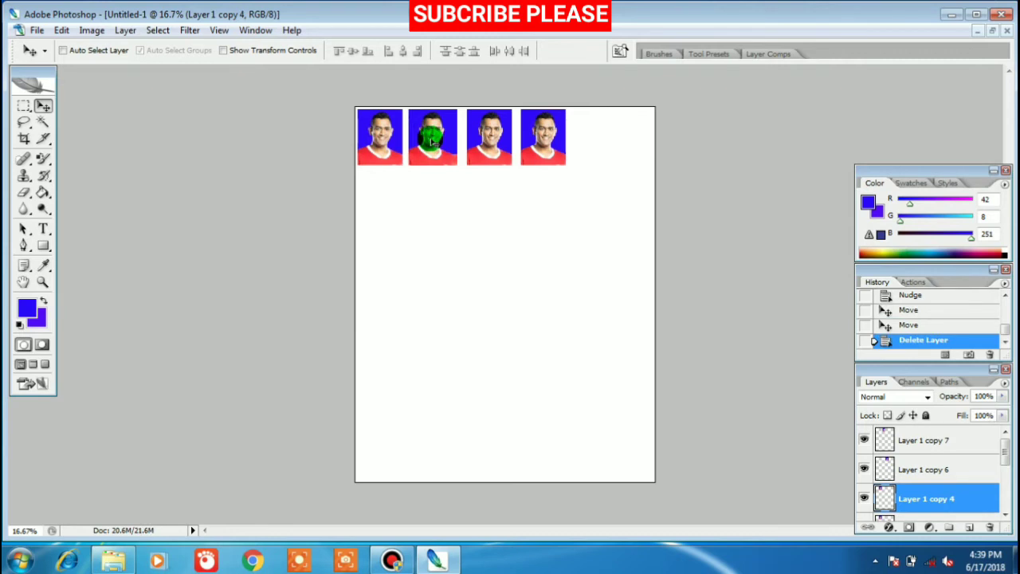
right_click(443, 142)
left_click(478, 151)
key("Delete")
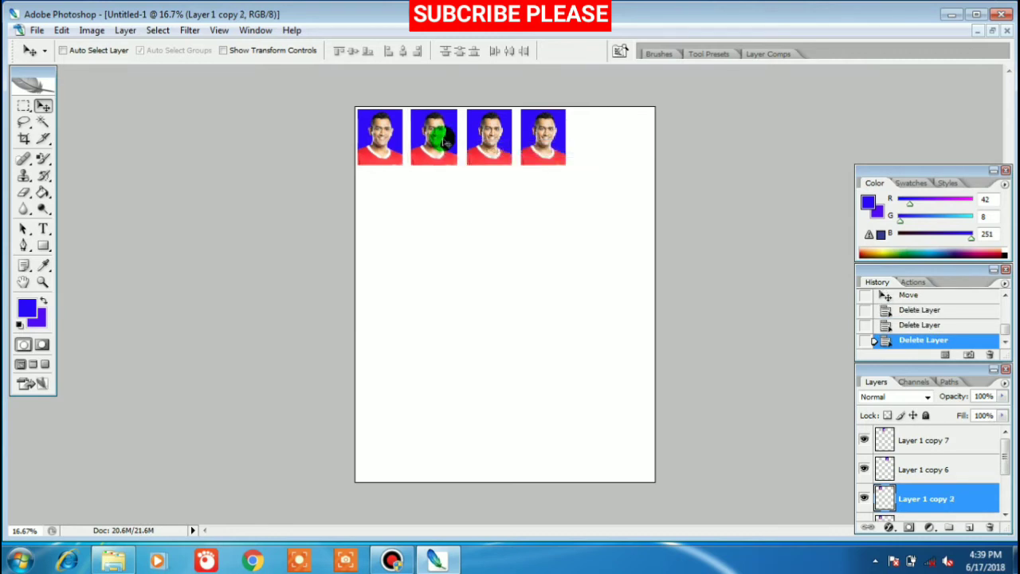
left_click(445, 141, "ctrl")
key("Delete")
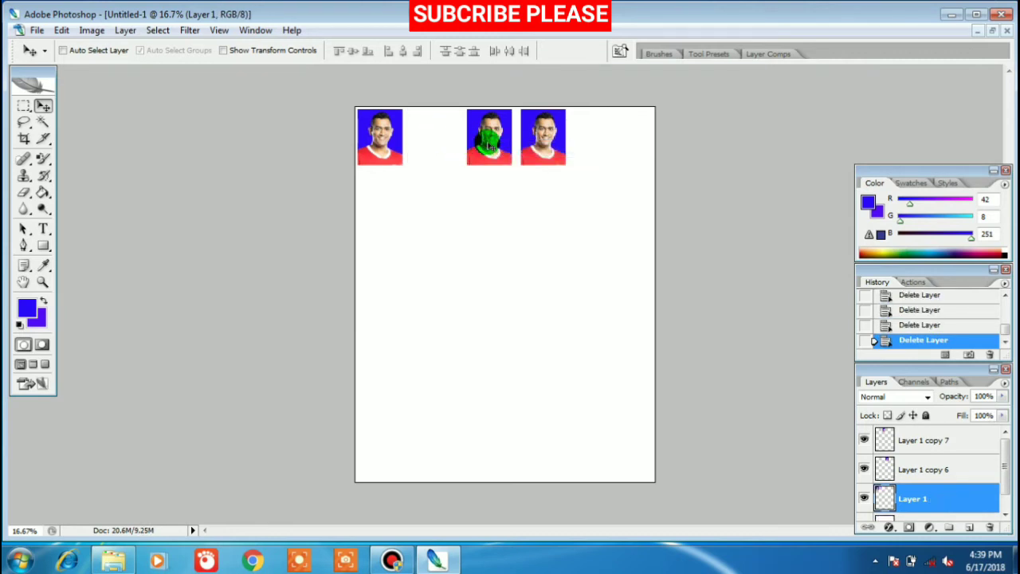
key("Delete")
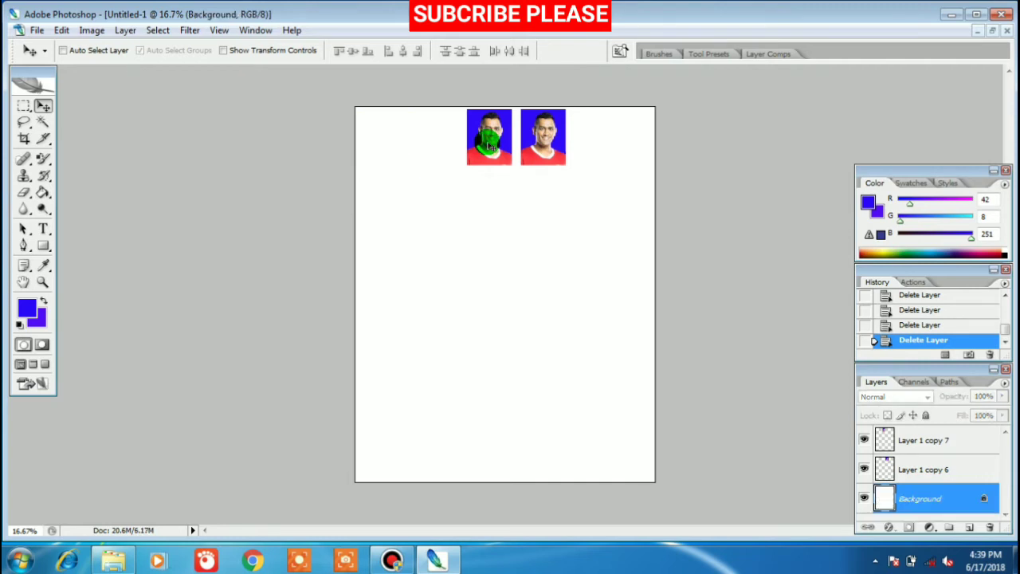
- Slide Layer 1 copy 7 toward the left edge and duplicate photos to fill five across
right_click(489, 141)
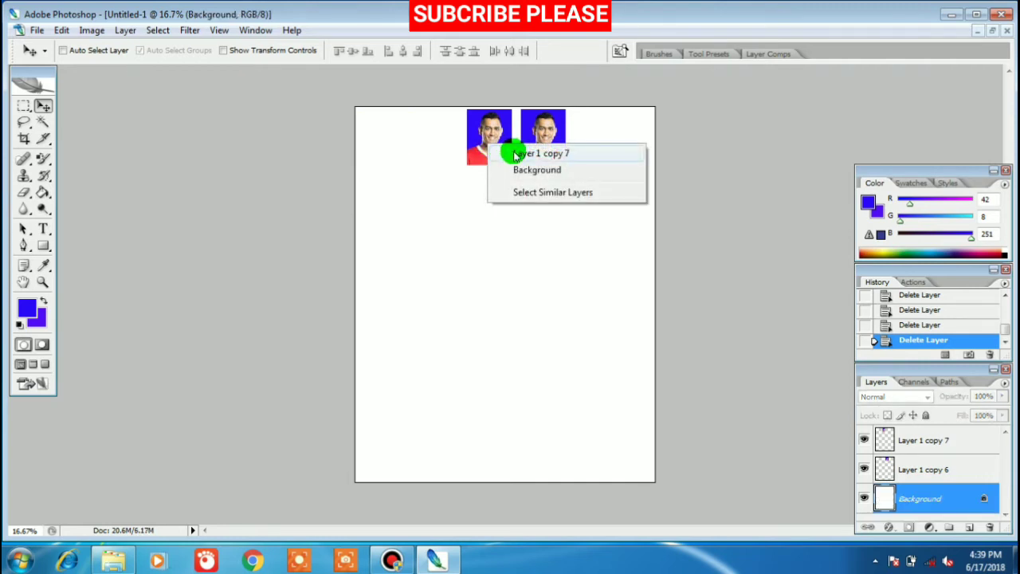
left_click(516, 152)
key("shift+Left")
key("shift+Left")
key("shift+Left")
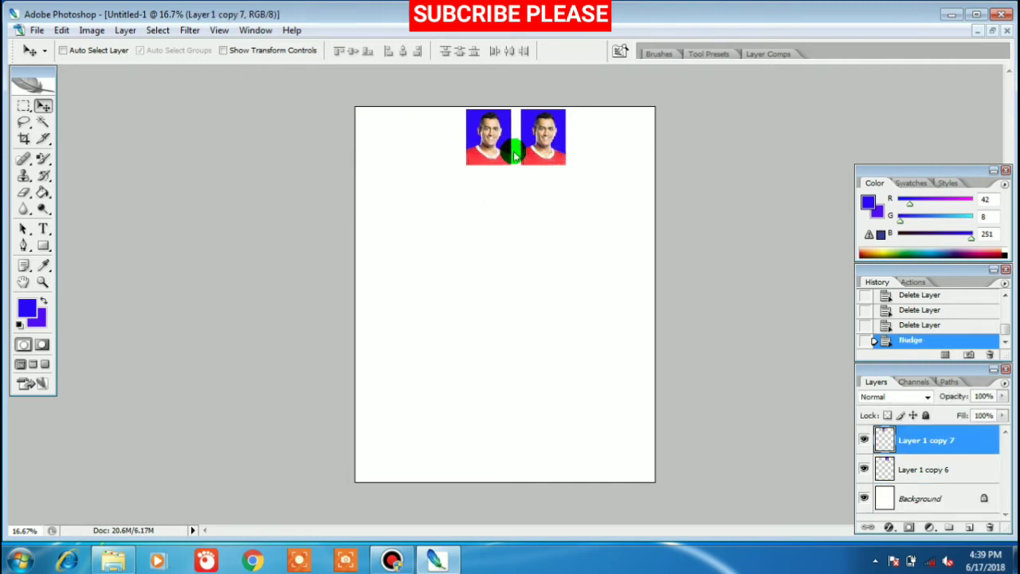
key("shift+Left")
key("shift+Left")
key("shift+Left")
key("shift+Left")
key("shift+Left")
key("shift+Left")
key("shift+Left")
key("shift+Left")
key("shift+Left")
key("shift+Left")
key("shift+Left")
key("shift+Left")
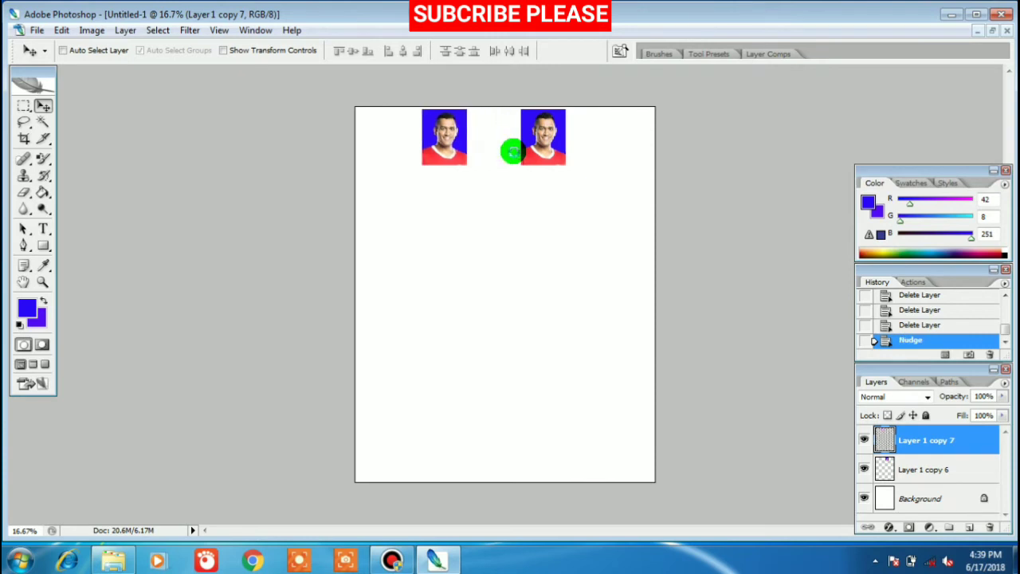
key("shift+Left")
key("shift+Left")
key("shift+Left")
key("shift+Left")
key("shift+Left")
key("shift+Left")
key("shift+Left")
key("shift+Left")
key("shift+Left")
key("shift+Left")
key("shift+Left")
key("shift+Left")
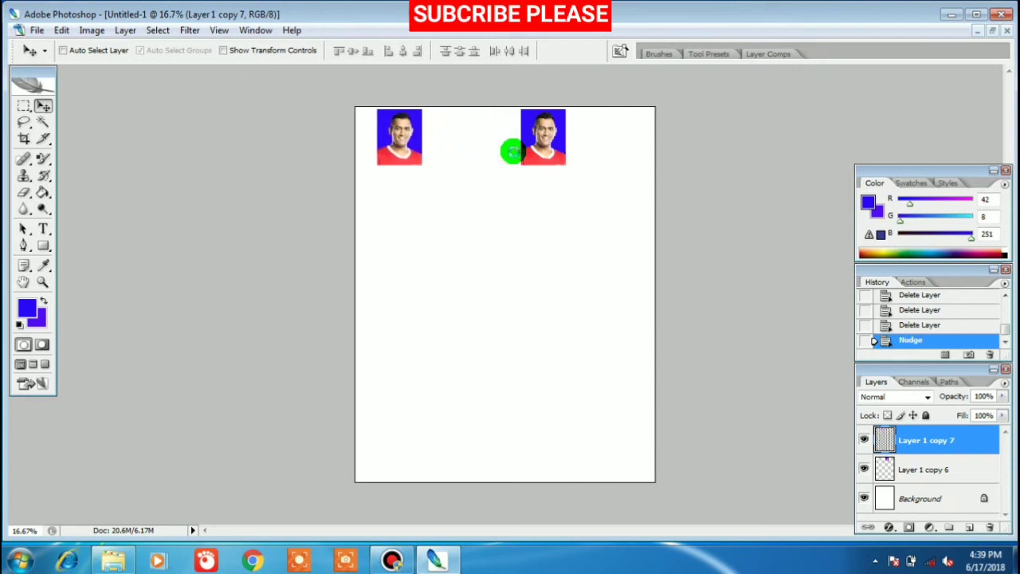
key("shift+Left")
key("shift+Left")
key("shift+Left")
key("shift+Left")
key("shift+Left")
key("shift+Left")
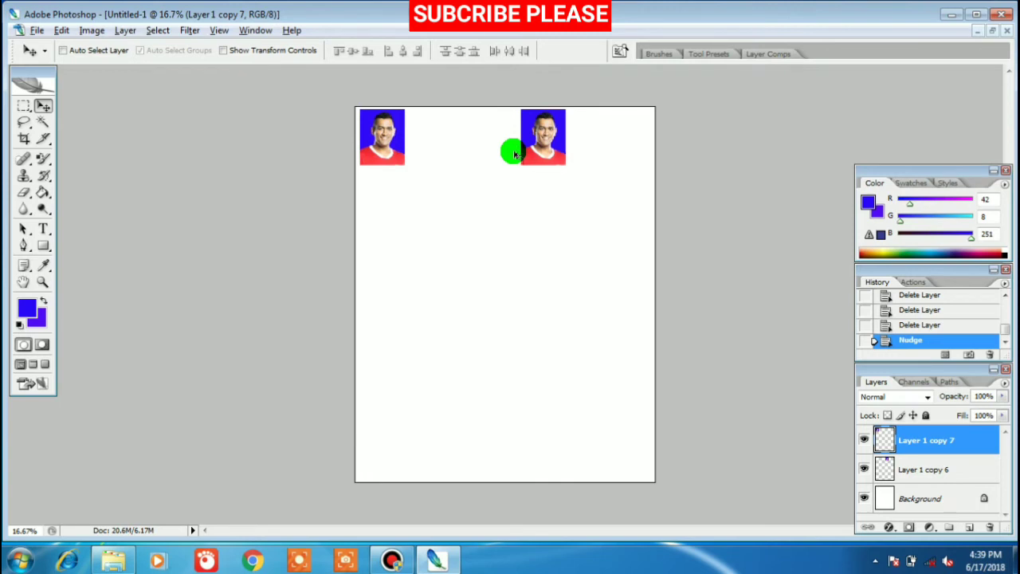
mouse_move(519, 152)
left_mouse_down()
mouse_move(434, 149)
mouse_move(652, 149)
left_mouse_up()
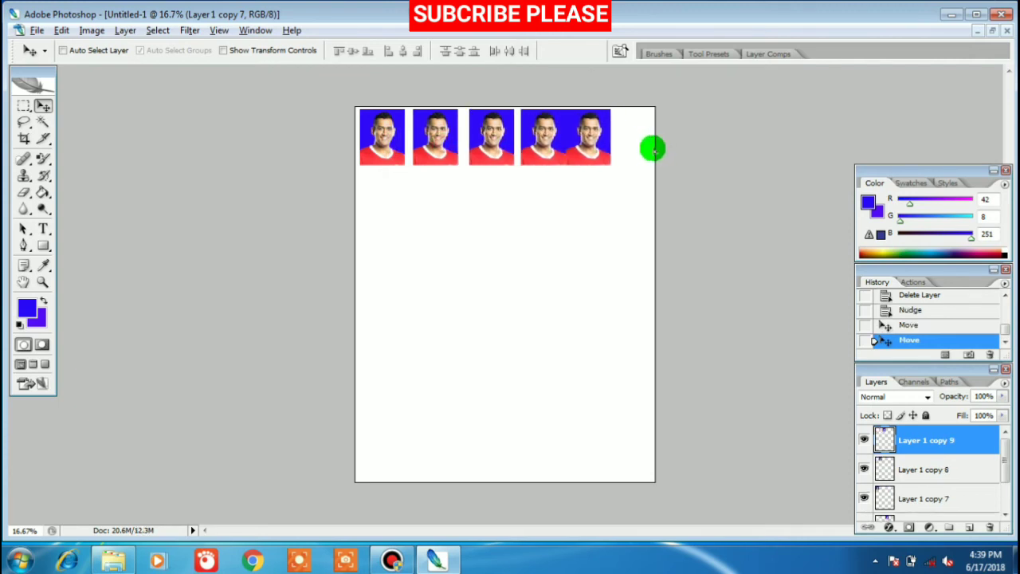
left_click_drag(654, 148, 659, 152)
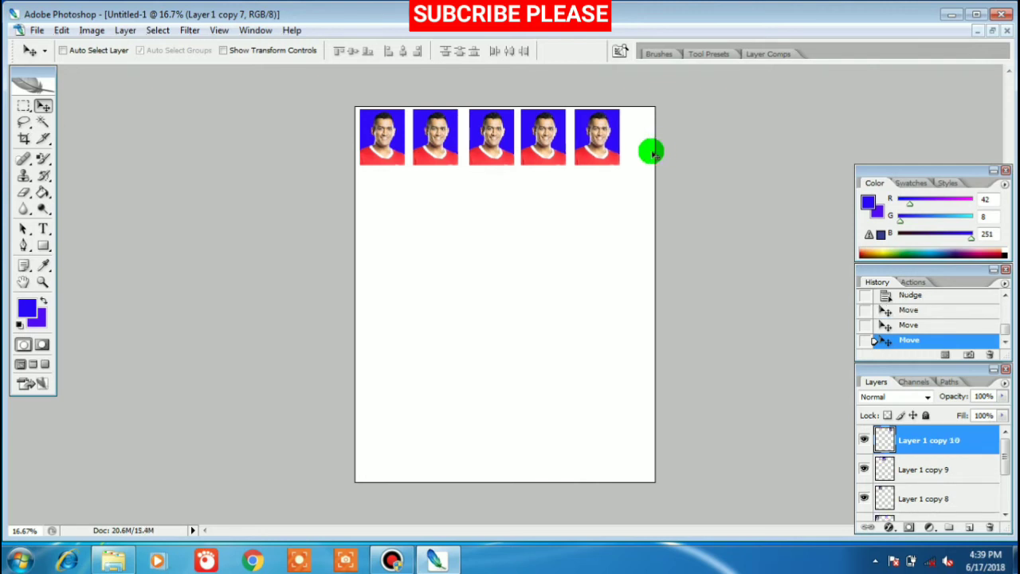
- Nudge the second and third top-row photos left to close their gaps
right_click(420, 140)
left_click(446, 141)
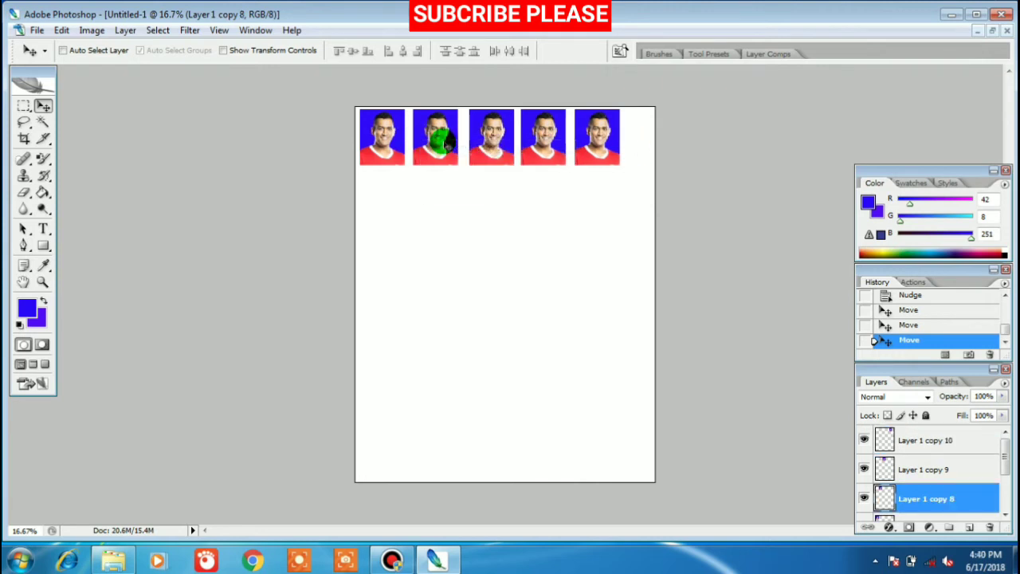
key("Left")
key("Left")
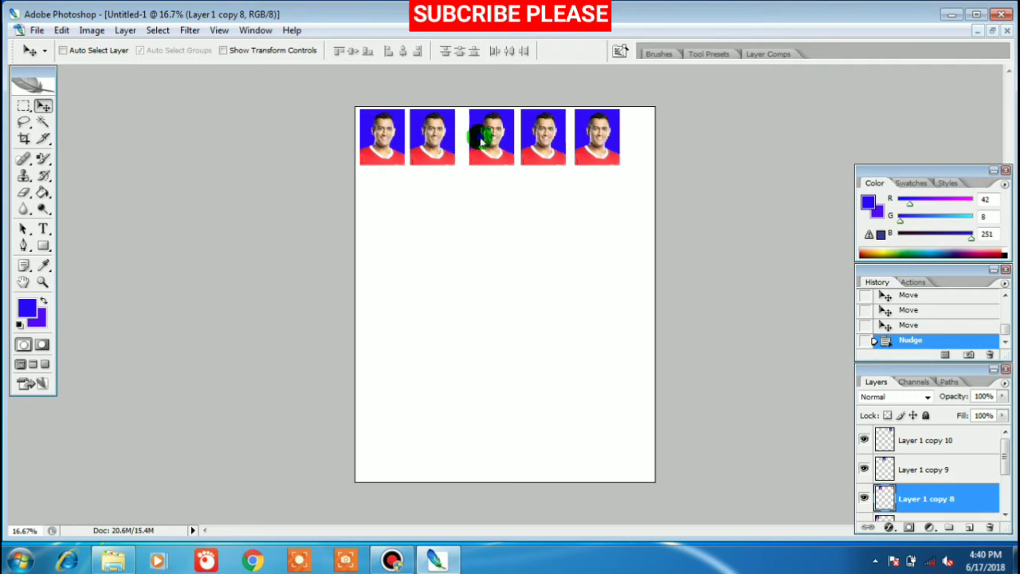
right_click(479, 137)
left_click(492, 145)
key("Left")
key("Left")
key("Left")
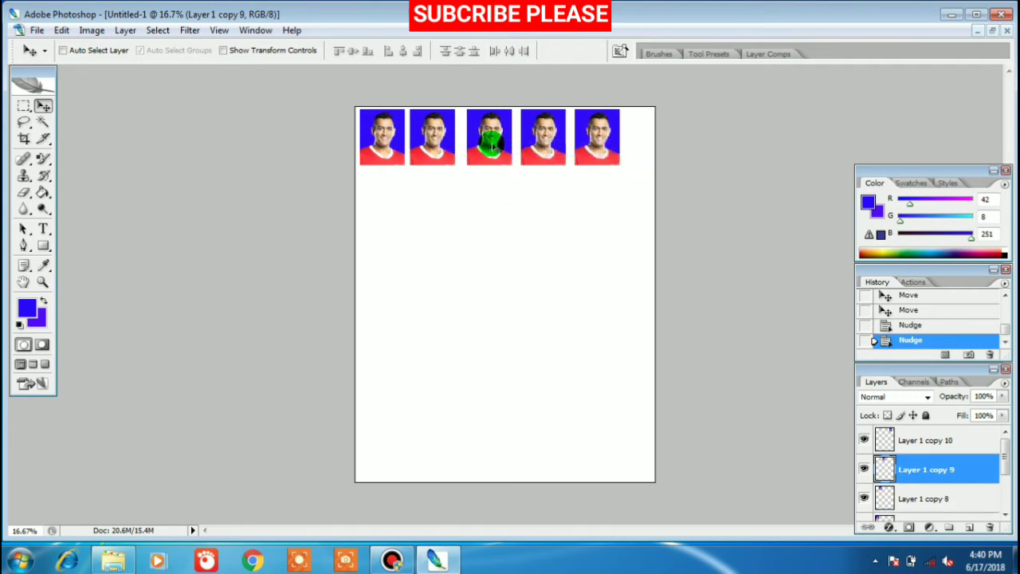
key("Left")
key("Left")
key("Left")
key("Left")
key("Left")
key("Left")
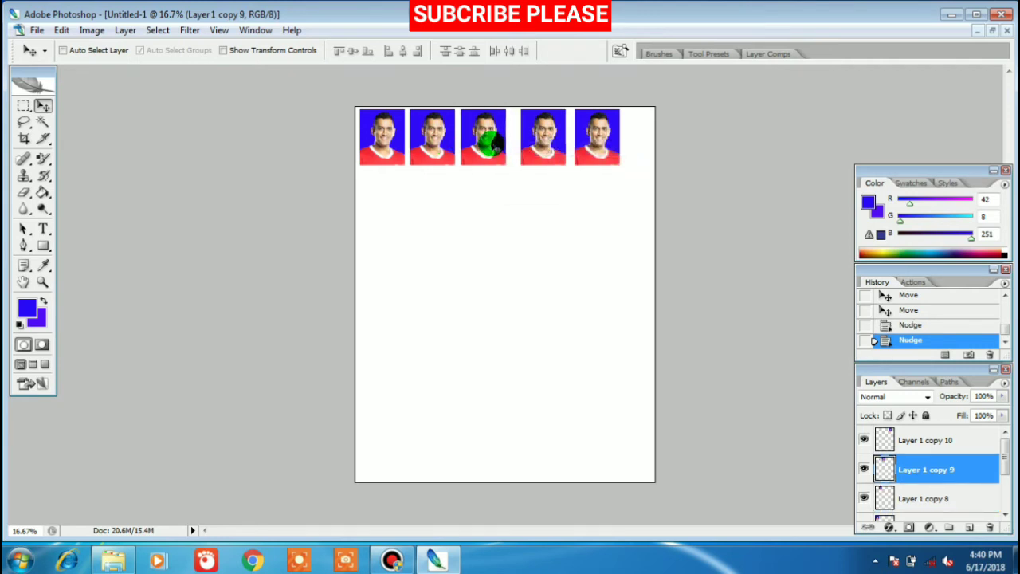
key("Left")
- Nudge the fourth and fifth top-row photos left against their neighbours
right_click(573, 141)
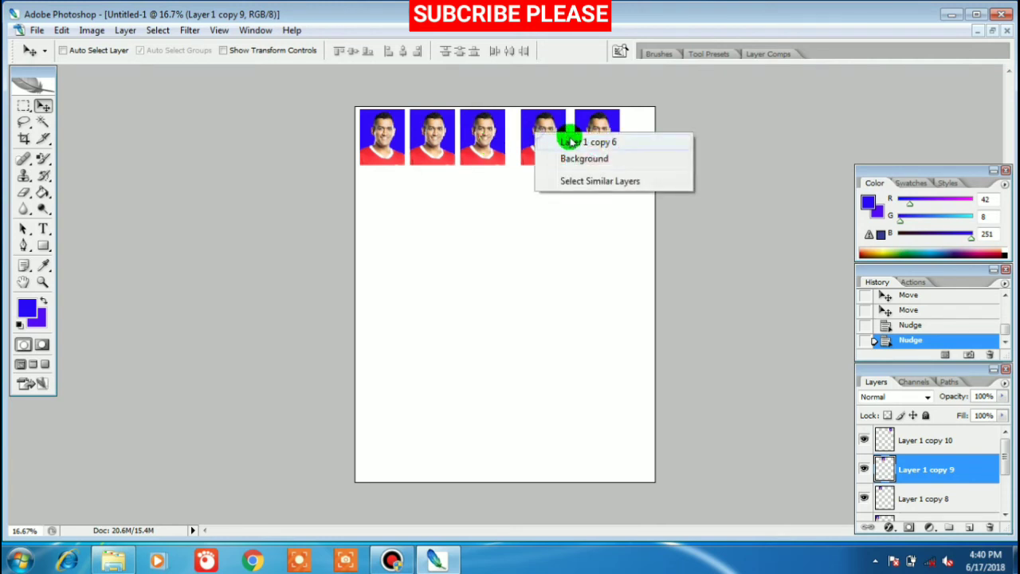
left_click(573, 144)
key("Left")
key("Left")
key("Left")
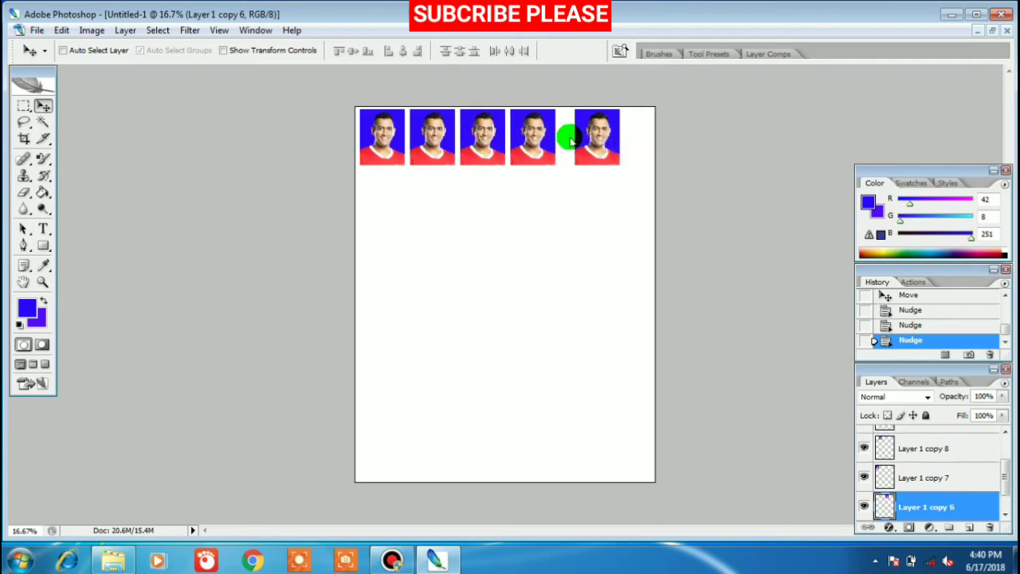
right_click(599, 133)
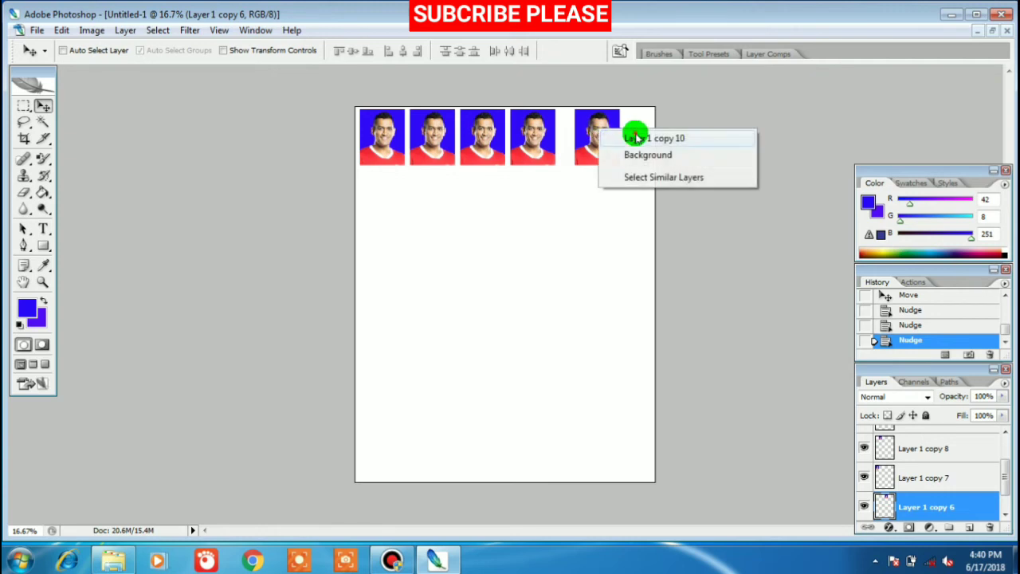
left_click(637, 137)
key("Left")
key("Left")
key("Left")
key("Left")
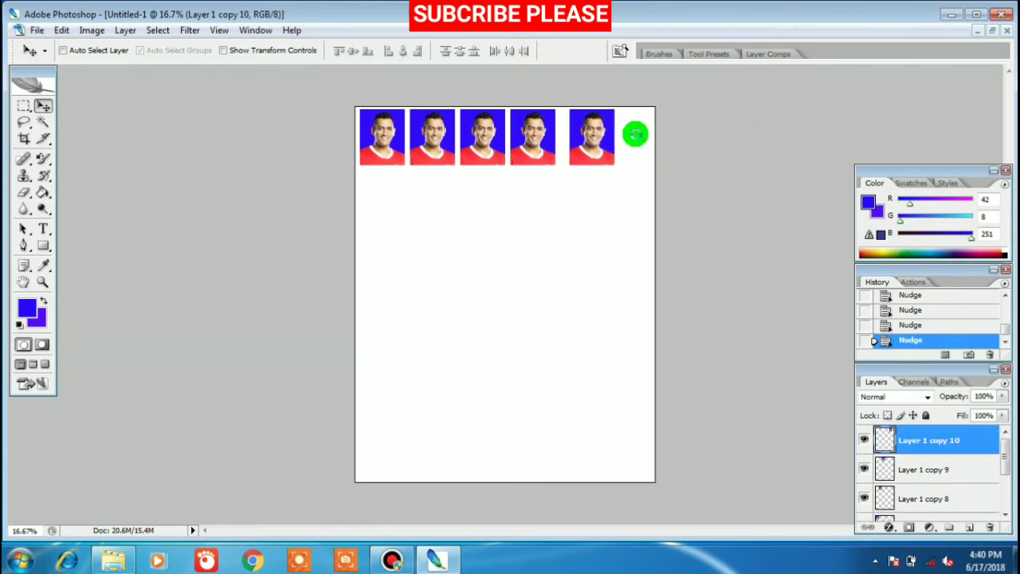
key("Left")
key("Left")
key("Left")
key("Left")
key("Left")
key("Left")
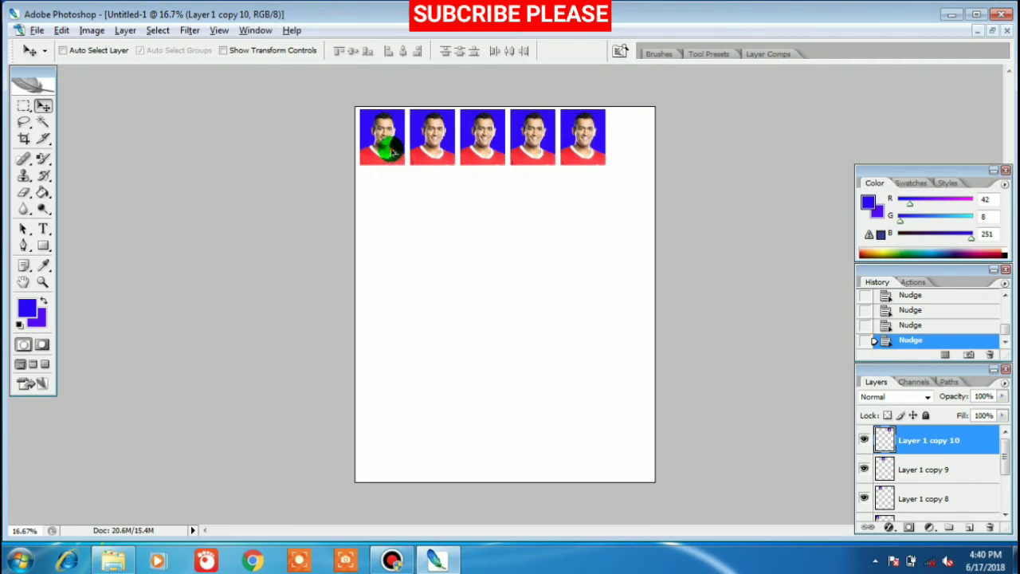
- Duplicate photos downward to start a second row, plus extra copies lower down
left_click_drag(390, 152, 401, 211)
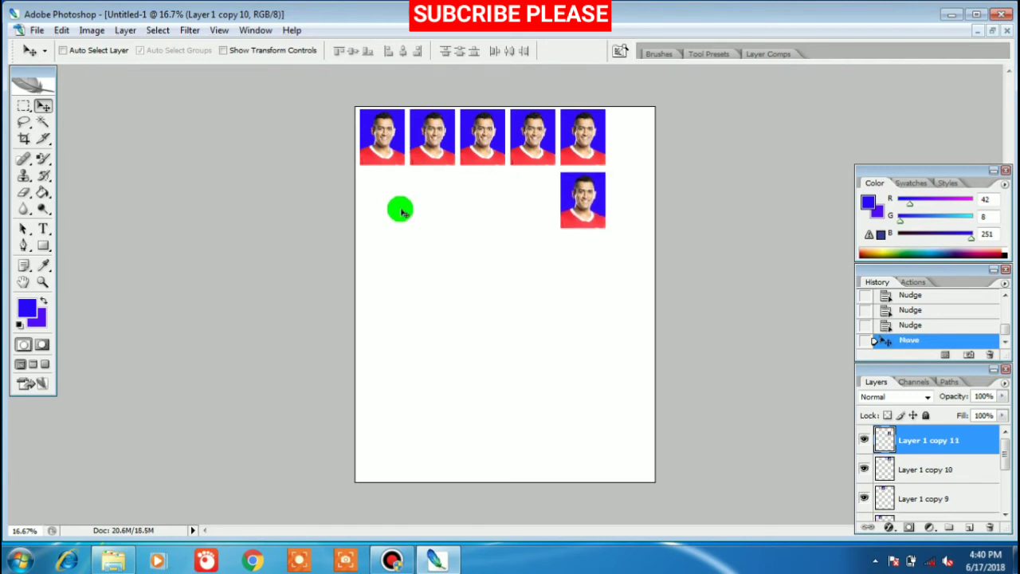
key("Up")
key("Up")
key("Up")
key("Up")
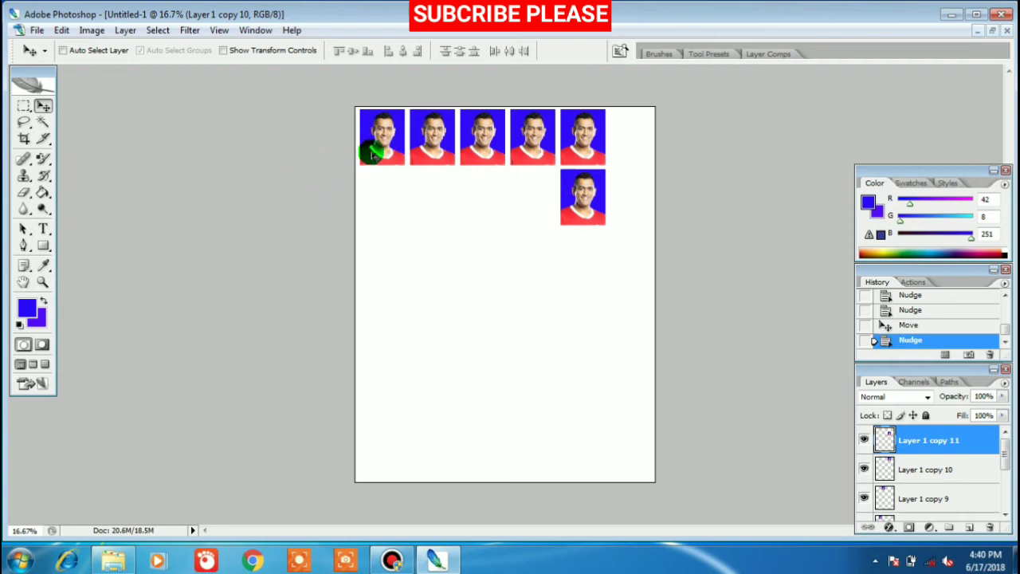
right_click(371, 153)
left_click(395, 158)
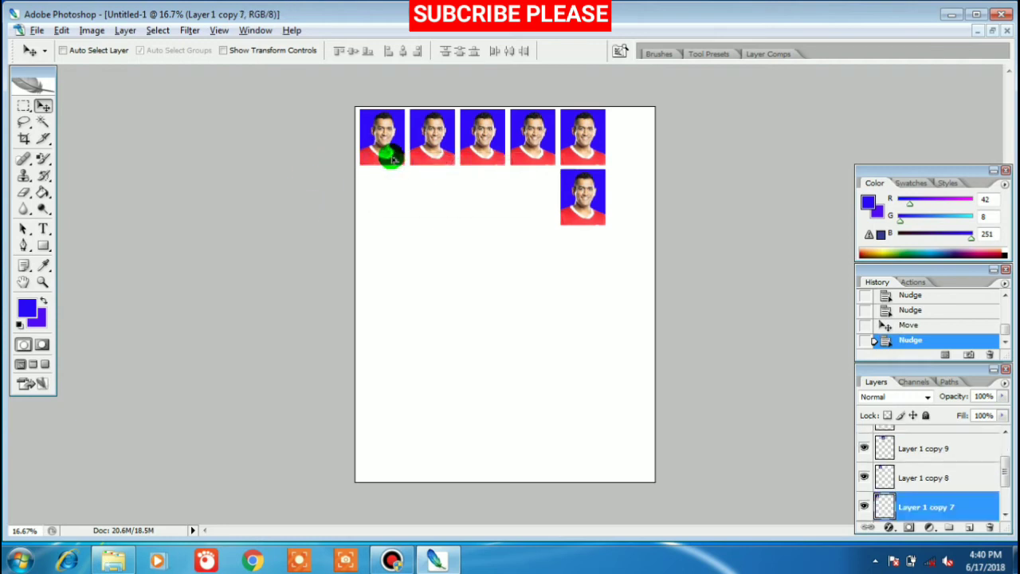
mouse_move(392, 159)
left_mouse_down()
mouse_move(385, 217)
mouse_move(431, 209)
mouse_move(538, 216)
mouse_move(394, 203)
mouse_move(387, 264)
left_mouse_up()
left_click(374, 214, "alt")
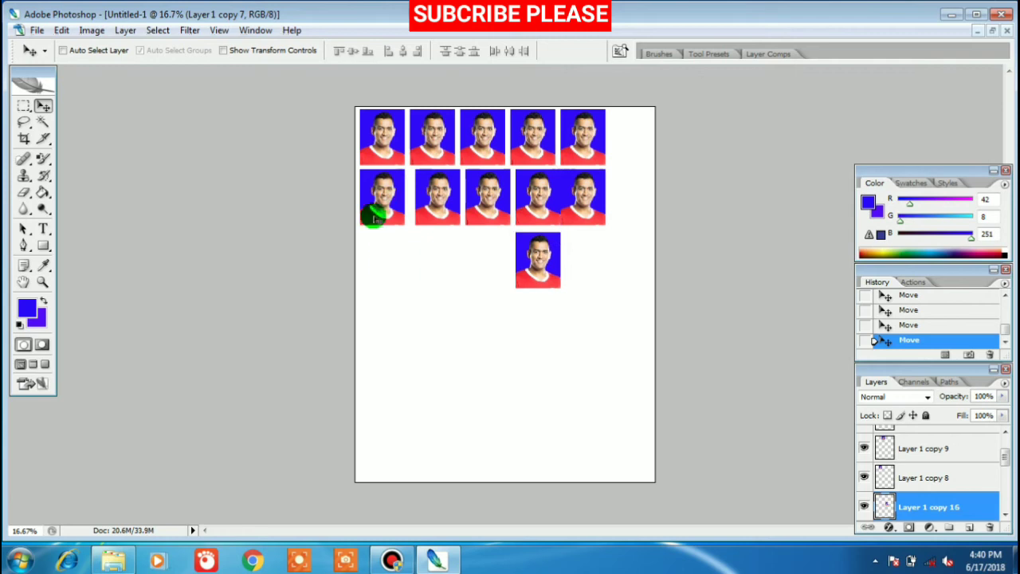
left_click_drag(376, 211, 379, 276)
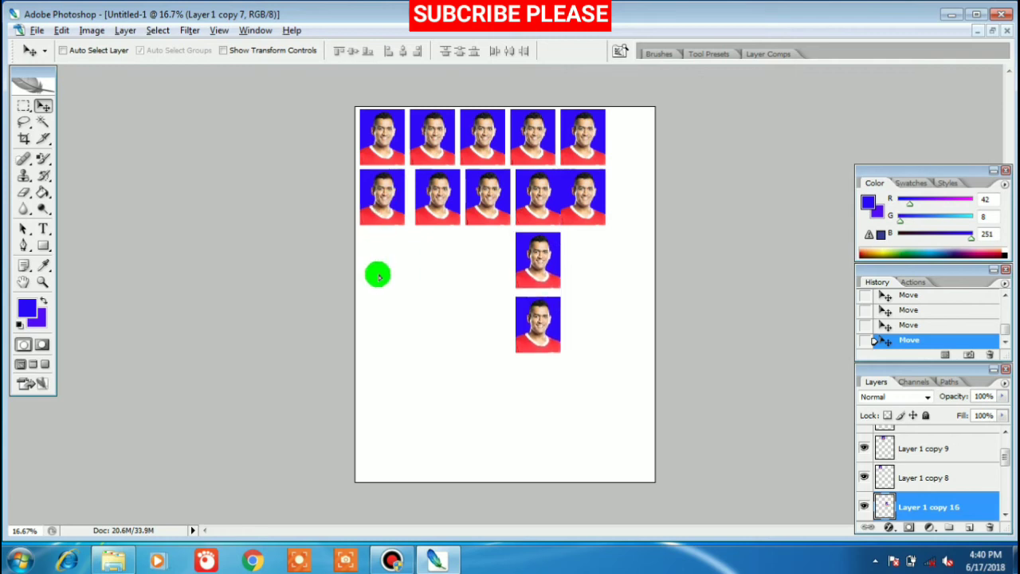
left_click(378, 276, "alt")
- Nudge the second, third and fourth row-two photos left to line up with the top row
right_click(455, 221)
left_click(466, 225)
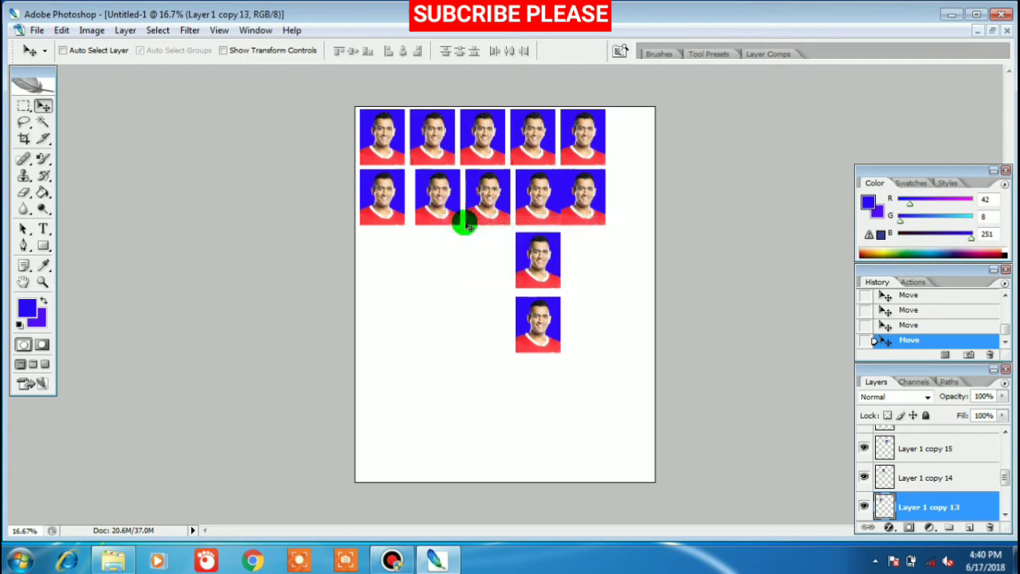
key("Left")
key("Left")
key("Left")
key("Left")
key("Left")
key("Left")
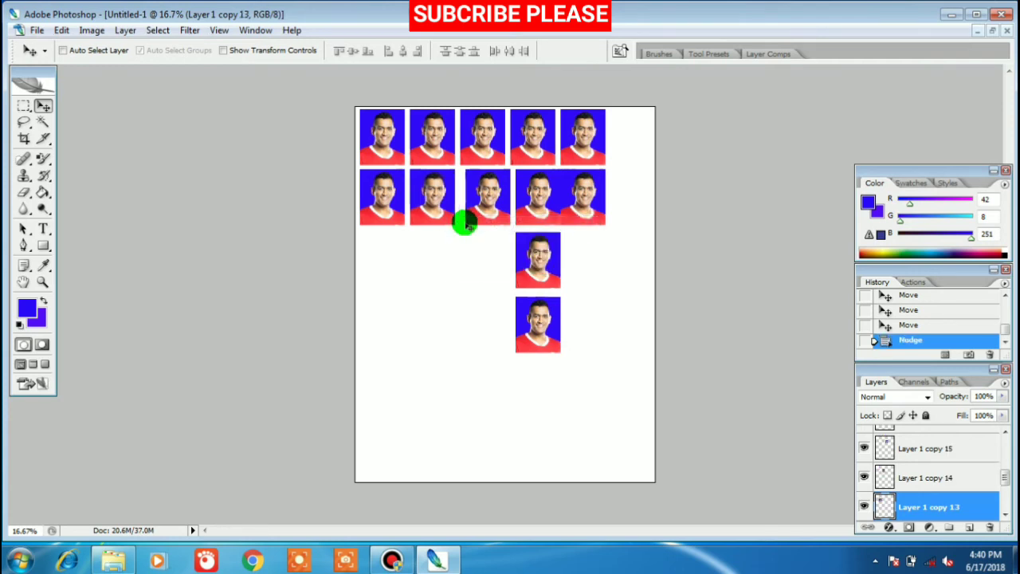
right_click(482, 212)
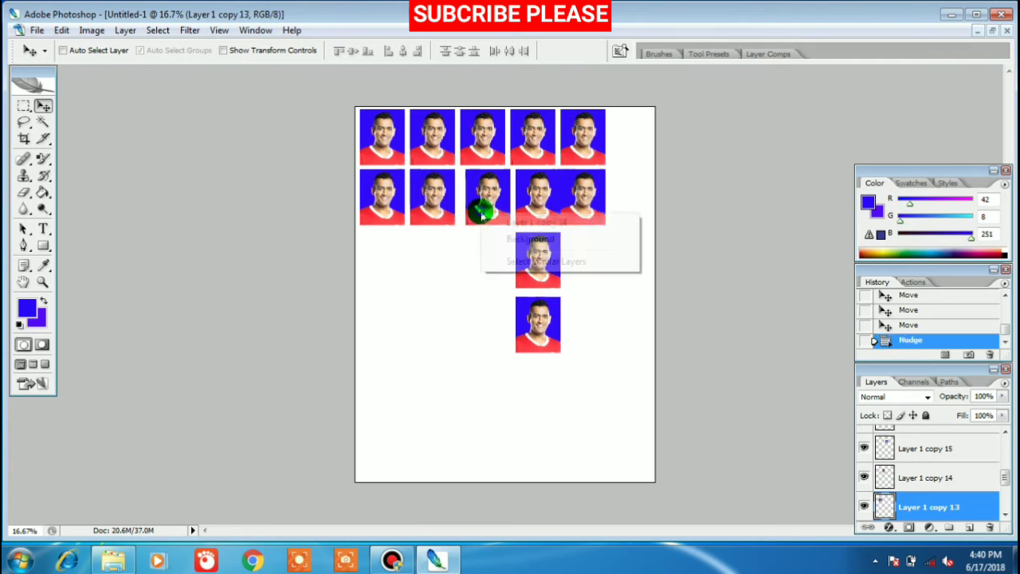
left_click(501, 222)
key("Left")
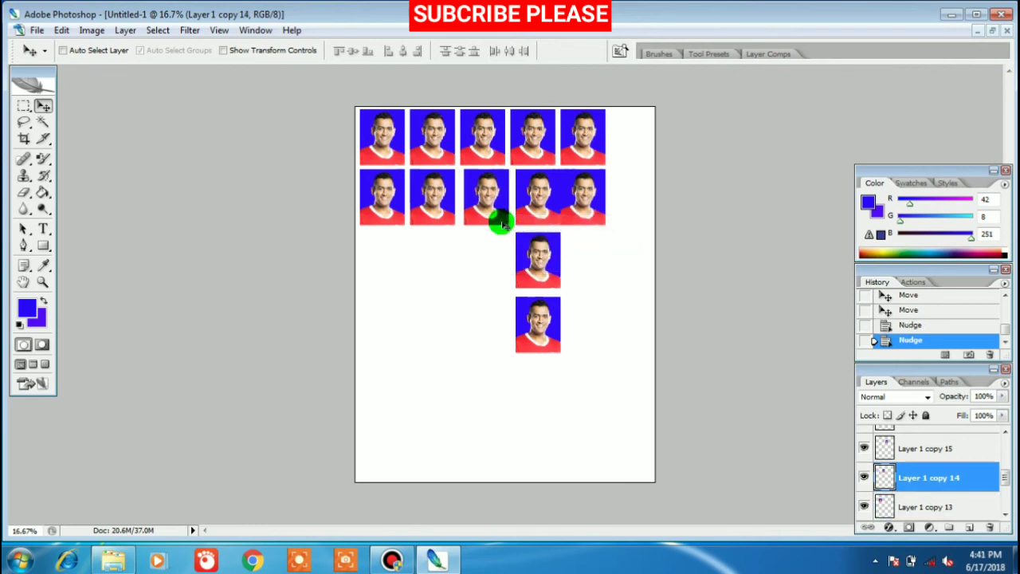
key("Left")
key("Left")
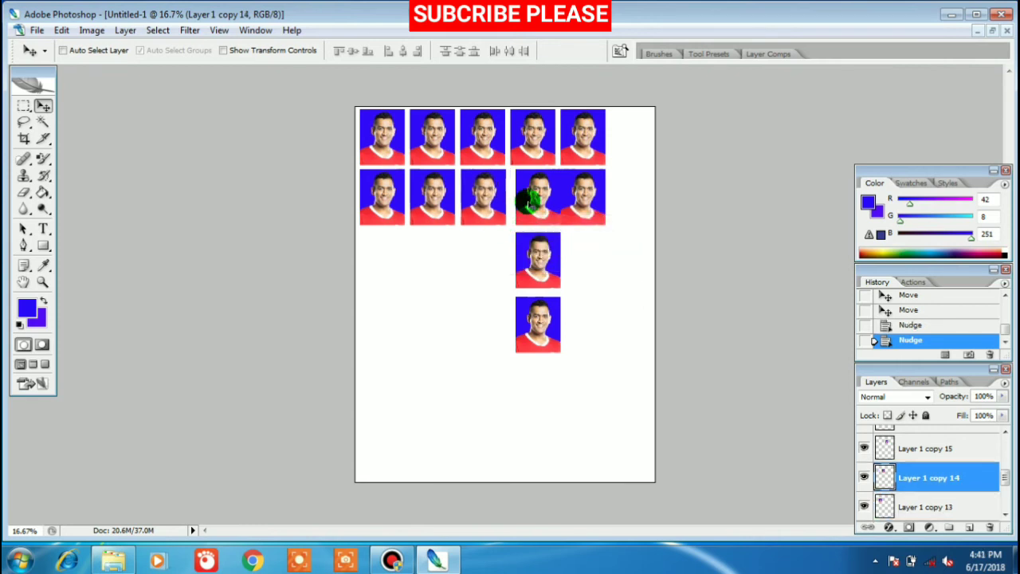
right_click(530, 201)
left_click(540, 210)
key("Left")
key("Left")
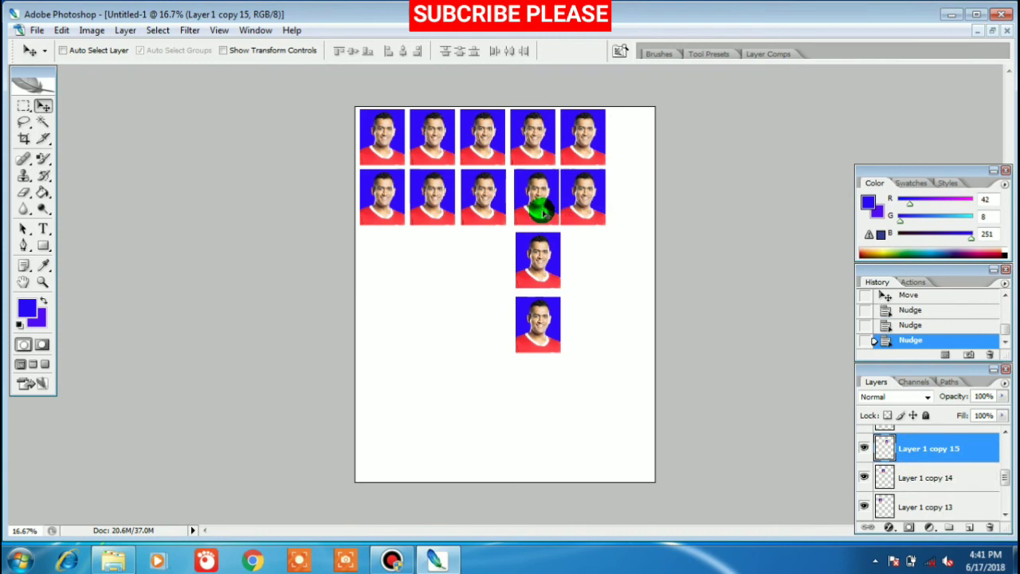
key("Left")
key("Left")
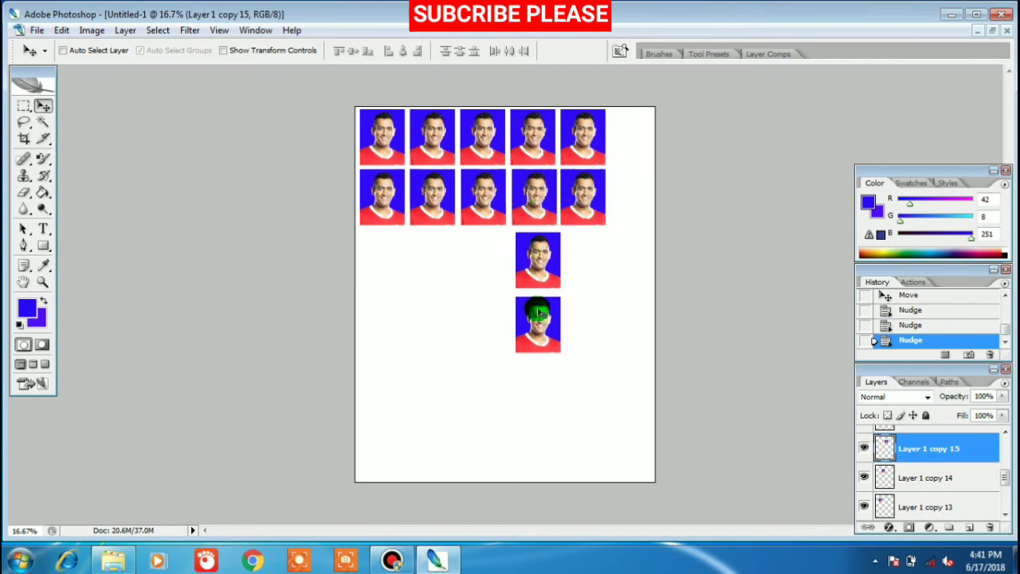
right_click(538, 314)
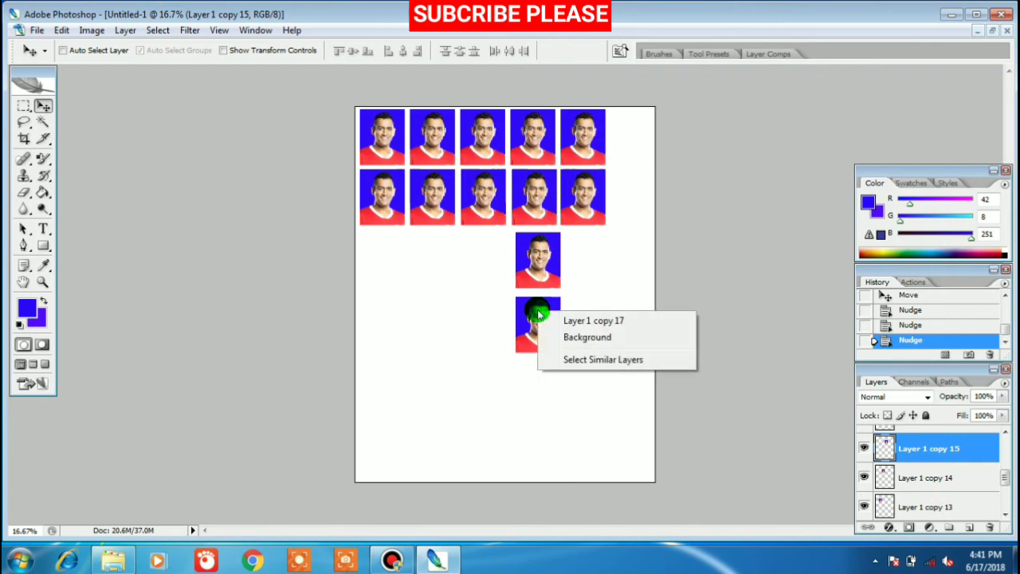
- Delete the two stray photo copies below the second row
left_click(548, 321)
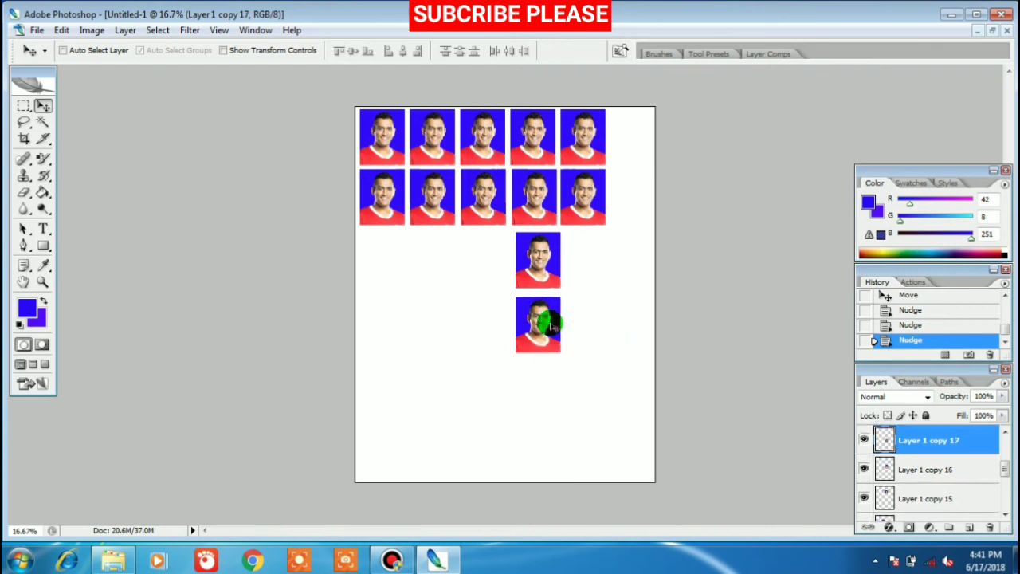
key("Delete")
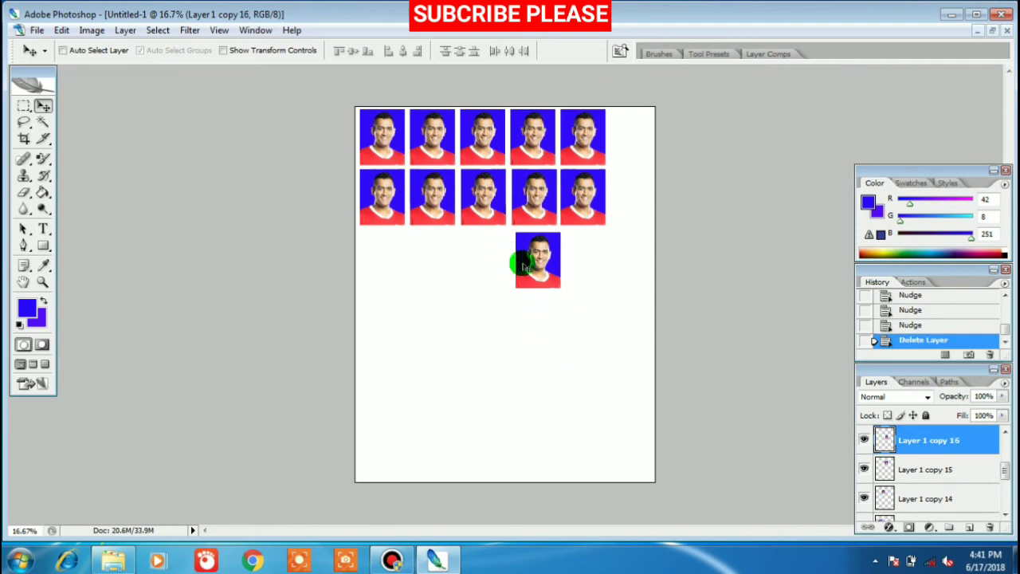
right_click(547, 273)
left_click(558, 279)
key("Delete")
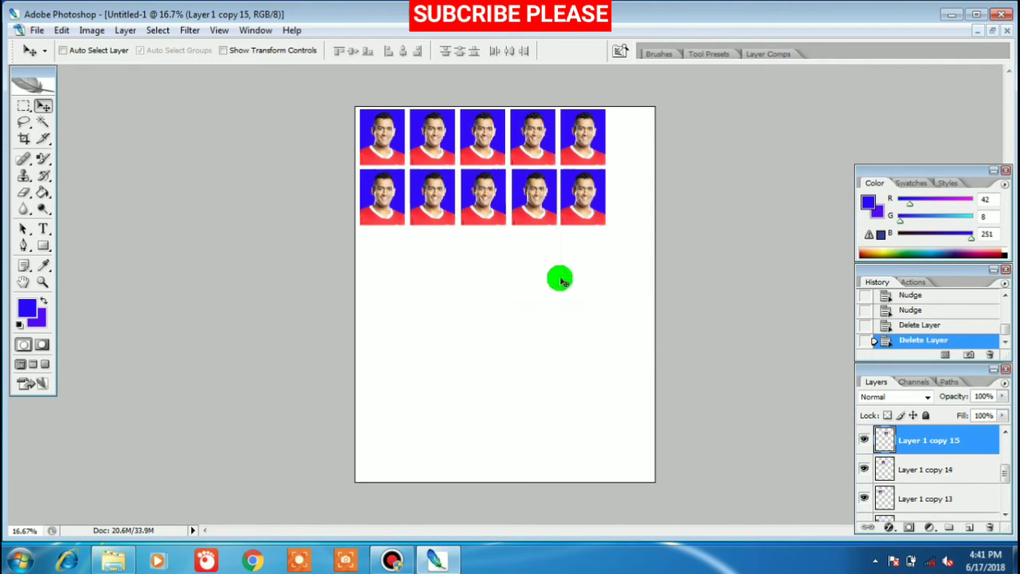
- Fine-tune the top-left photo's position with small arrow-key nudges
right_click(381, 148)
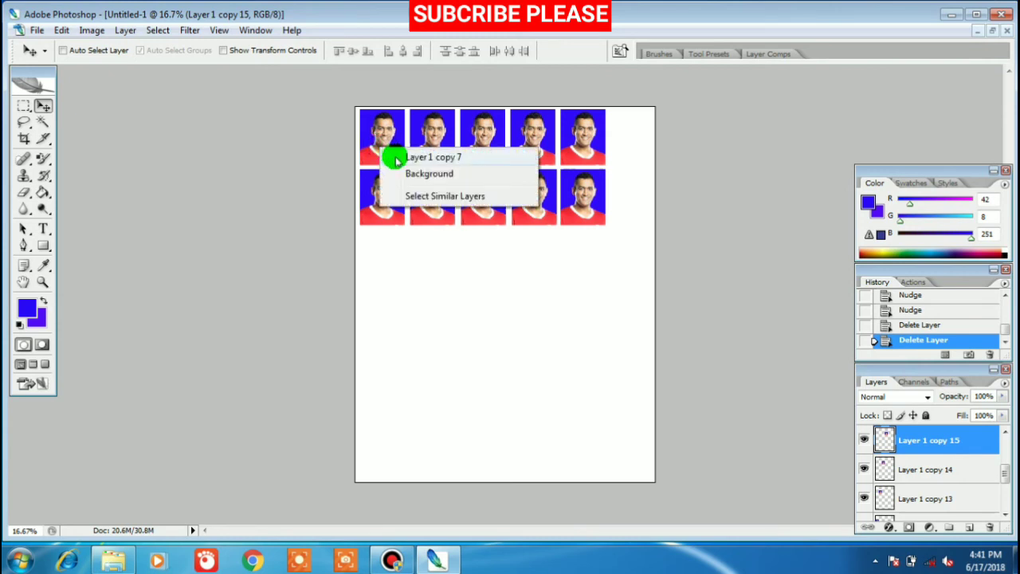
left_click(430, 157)
key("Left")
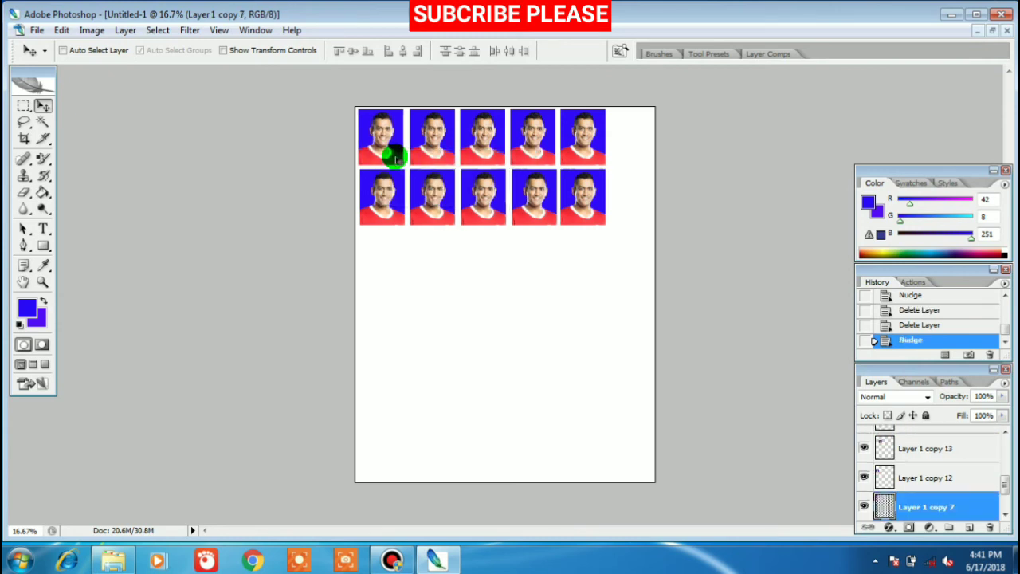
key("Up")
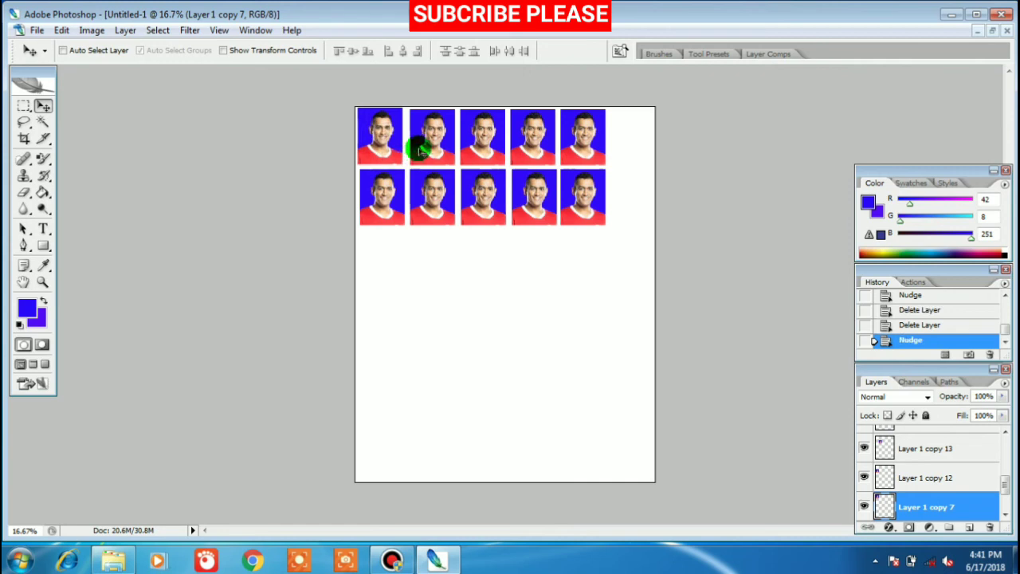
key("Left")
key("Down")
key("Up")
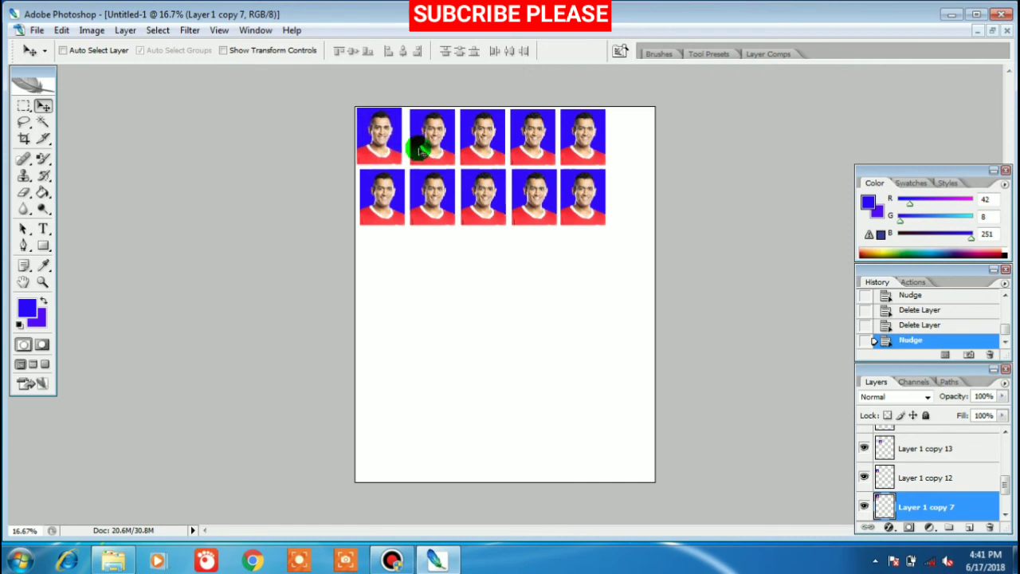
key("Right")
- Nudge the second and third top-row photos left against their neighbours
right_click(430, 143)
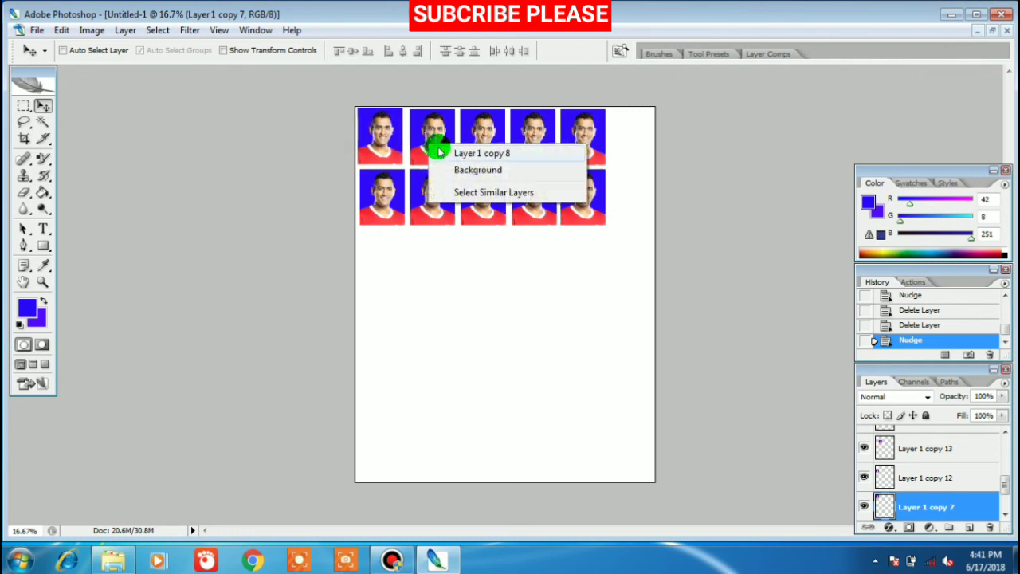
left_click(443, 145)
key("Left")
key("Left")
key("Up")
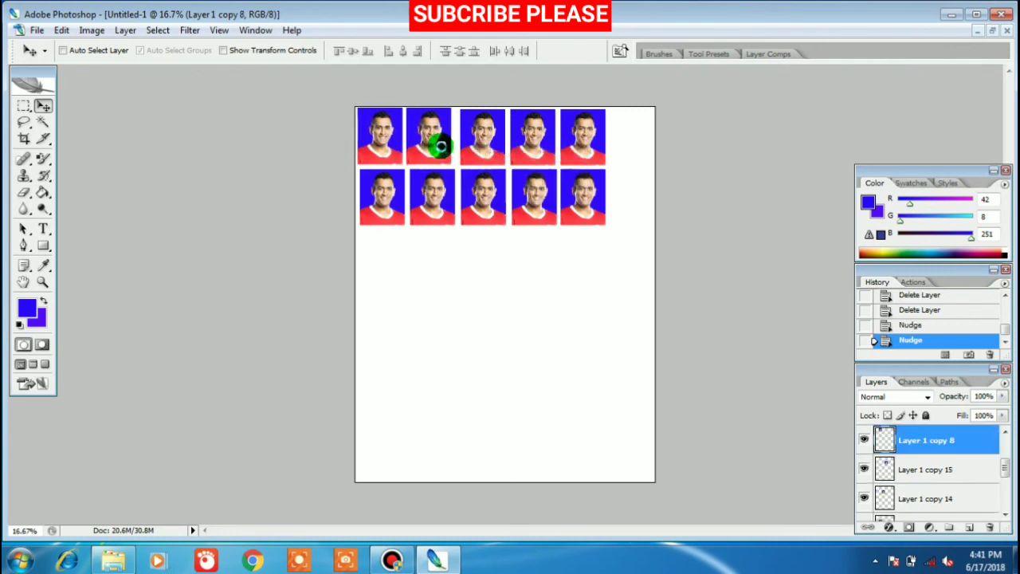
key("Left")
right_click(478, 141)
left_click(494, 150)
key("Left")
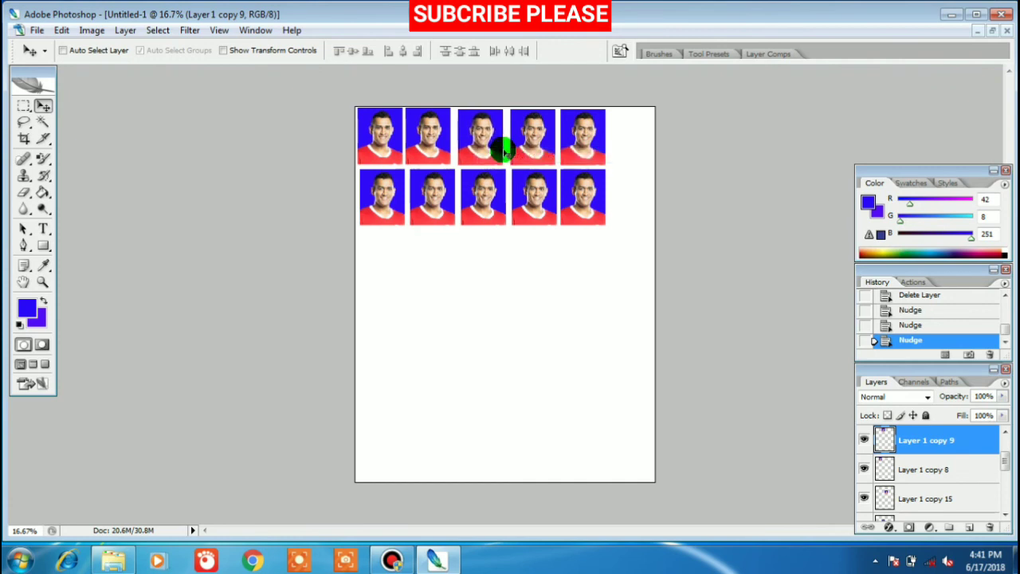
key("Left")
key("Left")
- Nudge the fourth photo and the fifth (Layer 1 copy 10) left
key("Left")
key("Left")
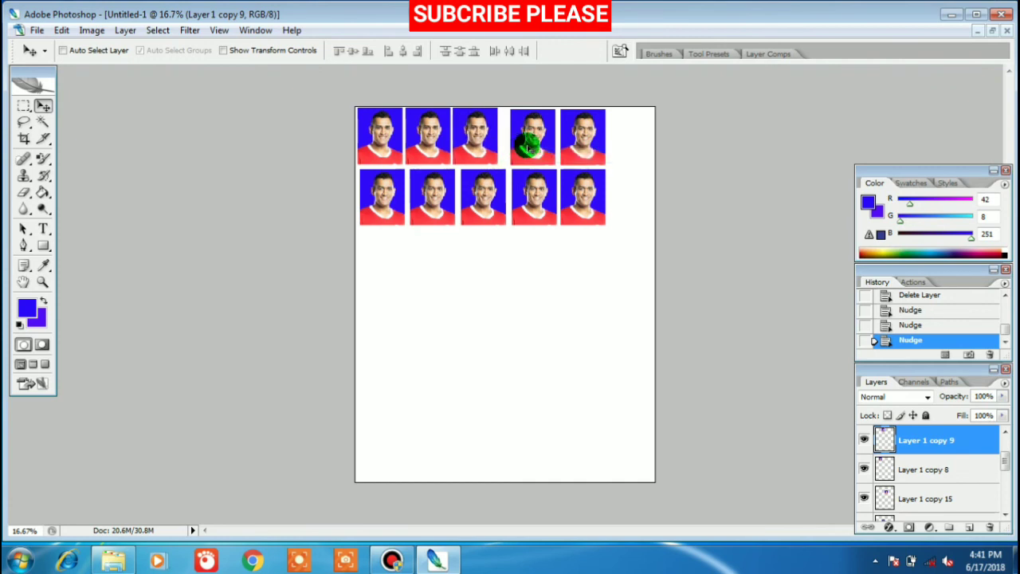
right_click(548, 153)
left_click(550, 156)
key("Left")
key("Left")
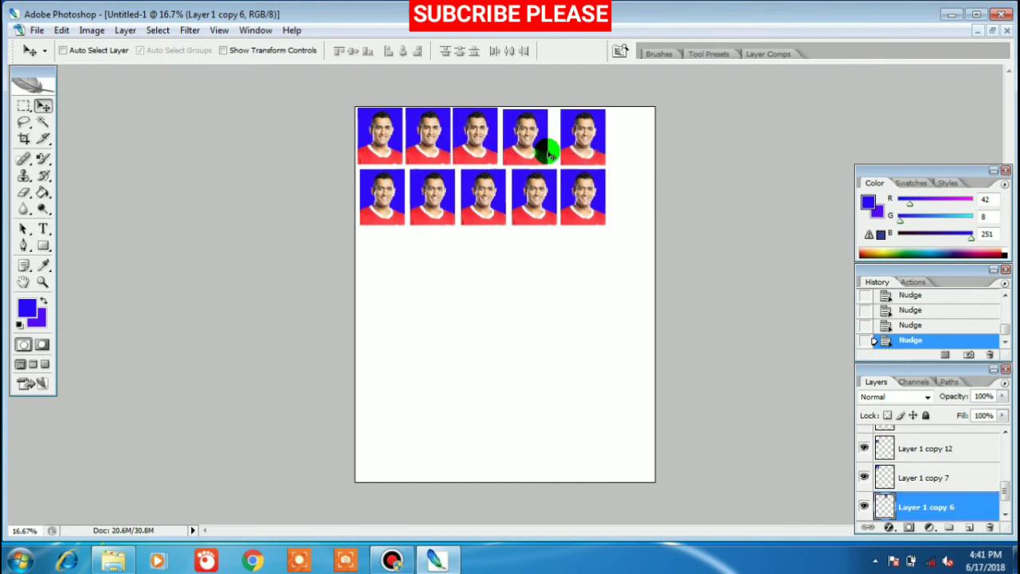
key("Left")
key("Left")
right_click(587, 150)
left_click(591, 152)
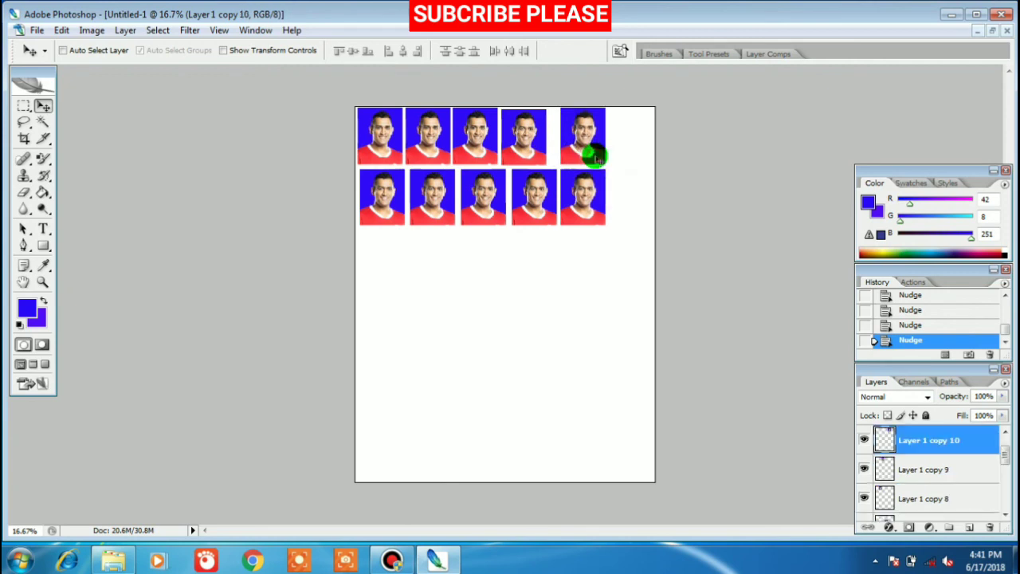
key("Left")
key("Left")
key("Left")
key("Left")
key("Left")
key("Left")
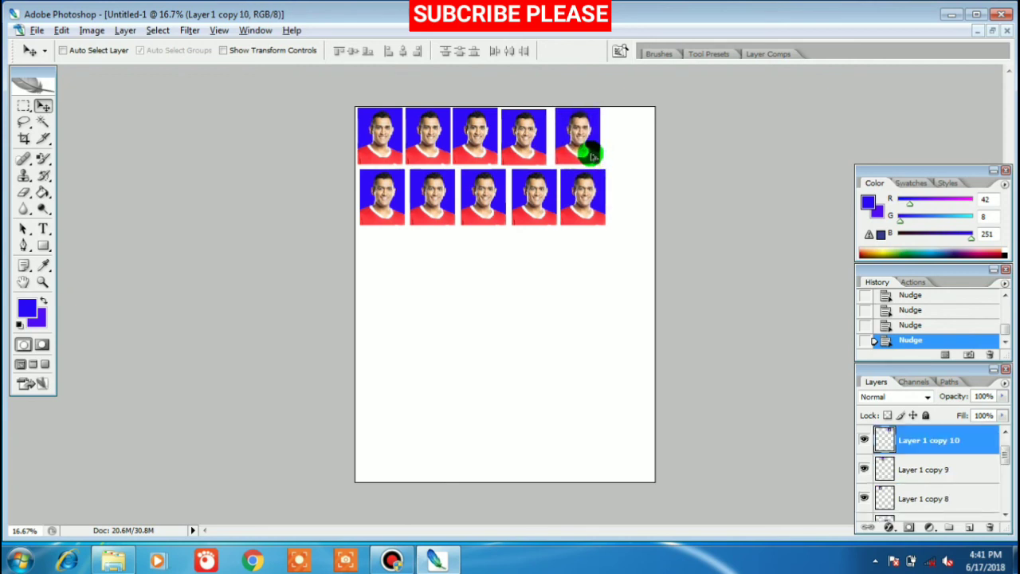
- Duplicate the fifth photo as a sixth at the row's end and nudge Layer 1 copy 6 right
left_click_drag(591, 156, 640, 159)
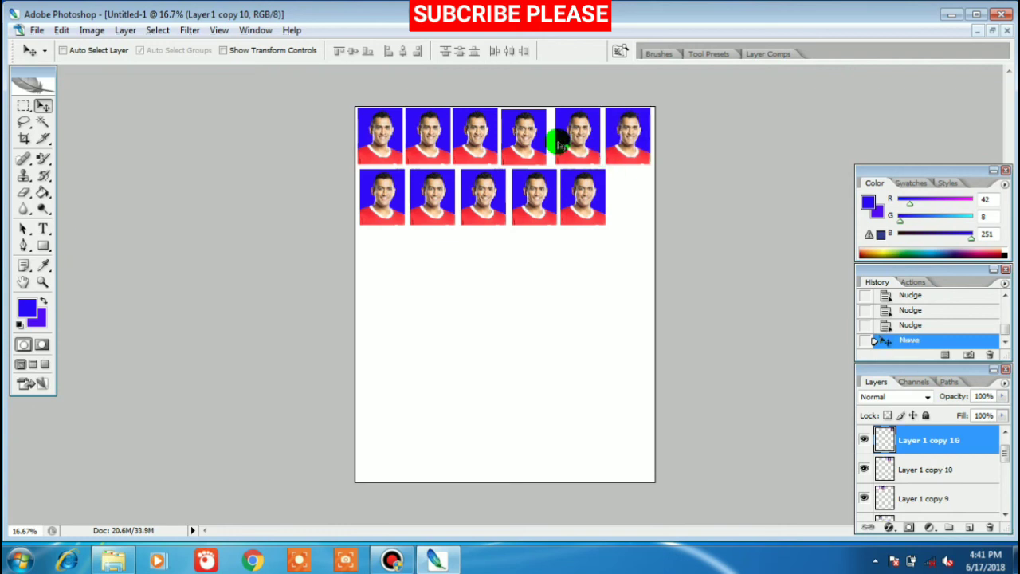
right_click(528, 134)
left_click(546, 141)
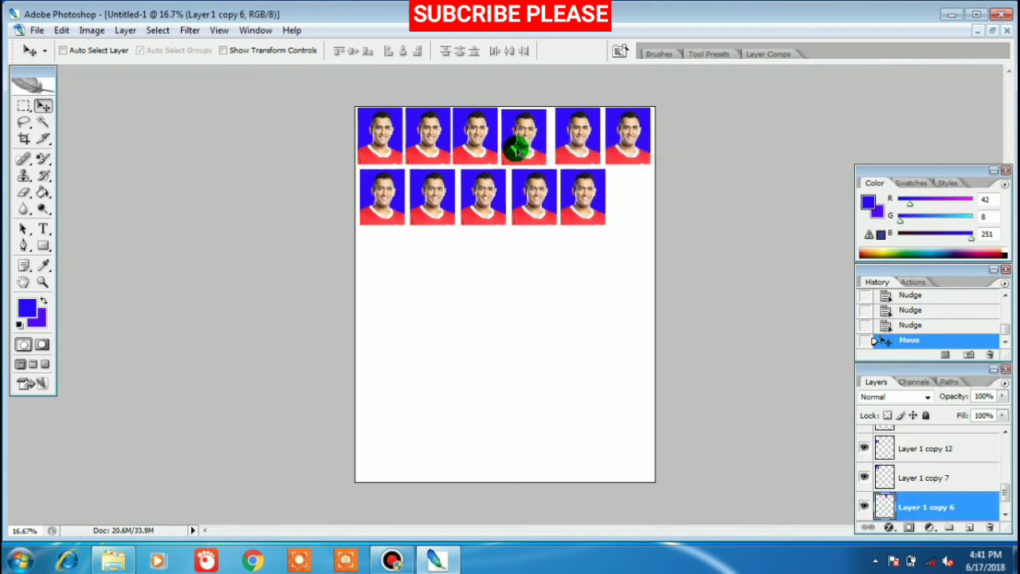
key("Right")
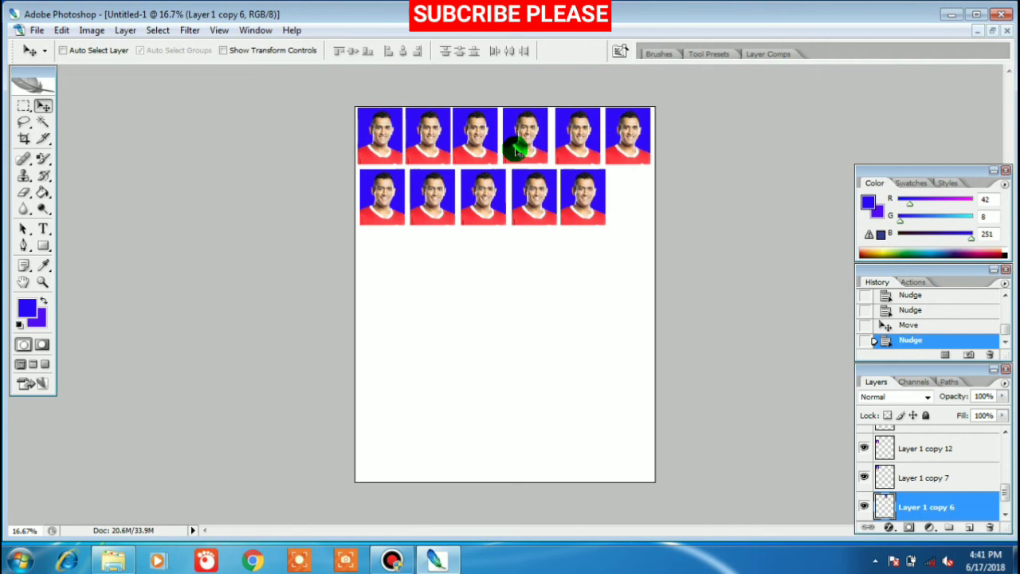
key("Right")
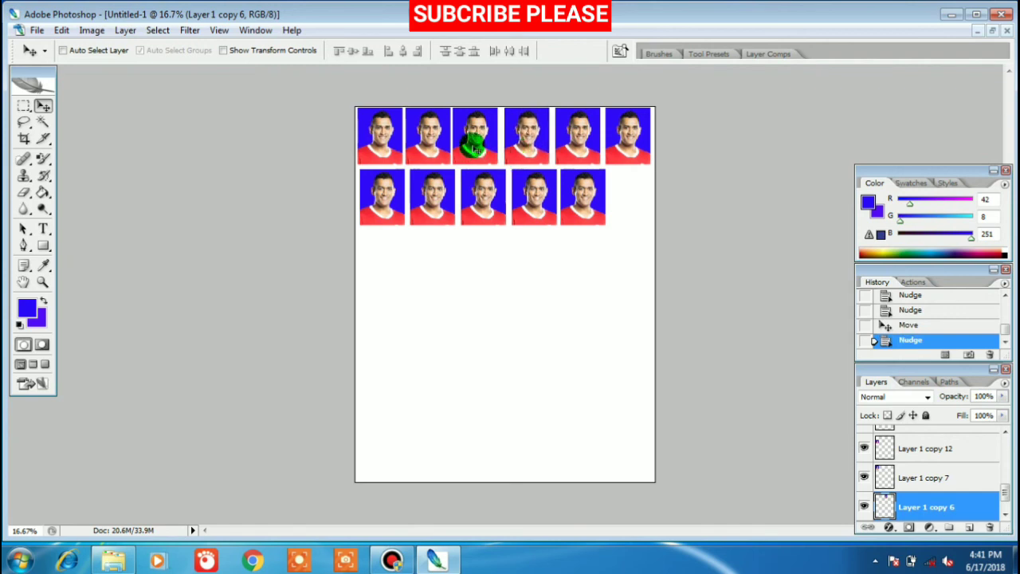
- Select Layer 1 copy 9, copy 8 and copy 11 in turn for further spacing
right_click(471, 144)
left_click(483, 155)
right_click(427, 134)
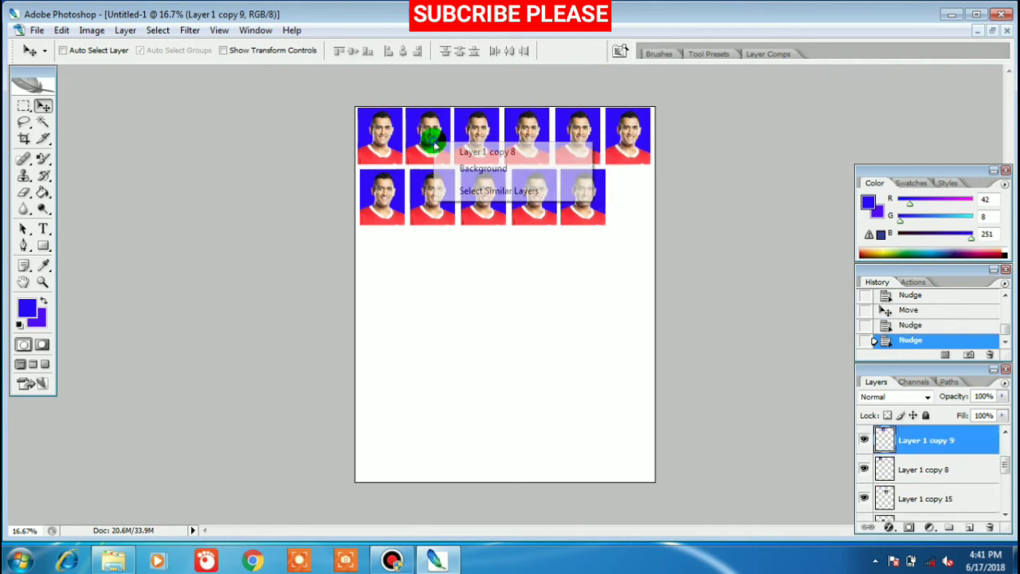
left_click(473, 150)
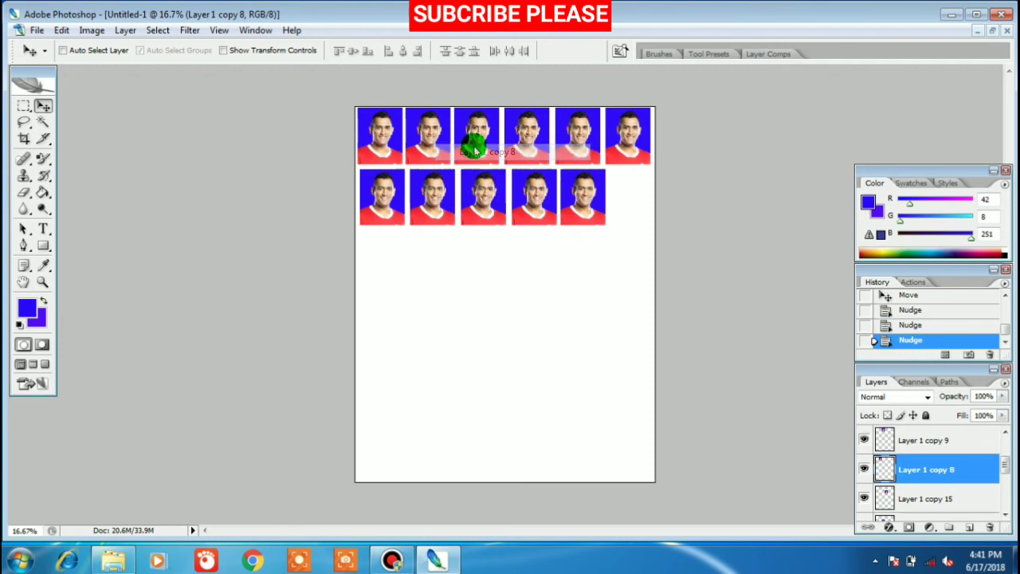
right_click(574, 194)
left_click(584, 201)
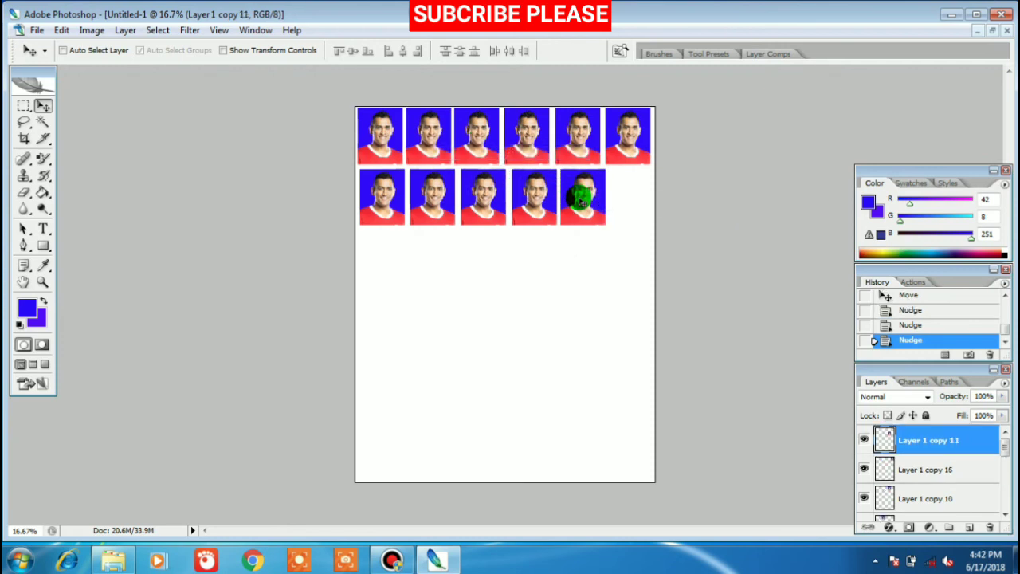
- Alt-drag a copy of the last second-row photo into a sixth slot, then nudge the fifth photo left
left_click_drag(583, 201, 618, 207)
right_click(585, 199)
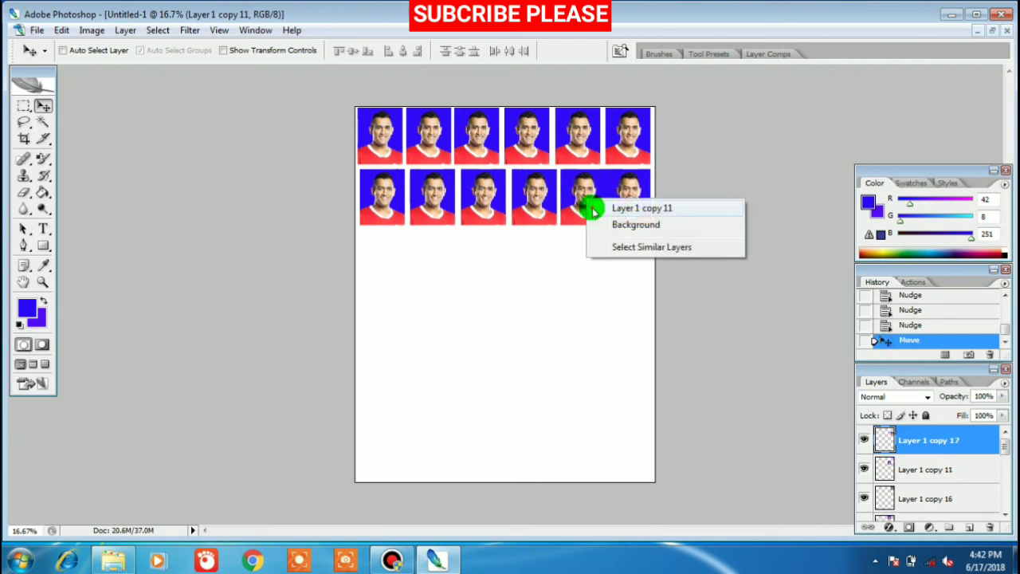
left_click(593, 206)
key("Left")
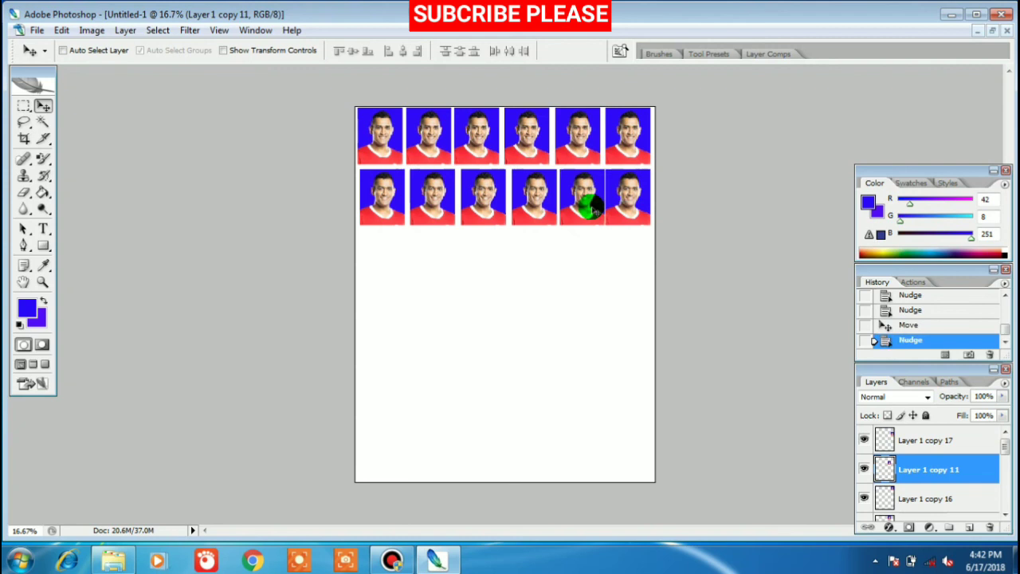
- Nudge the first and second second-row photos (Layer 1 copy 12 and 13) left
right_click(390, 199)
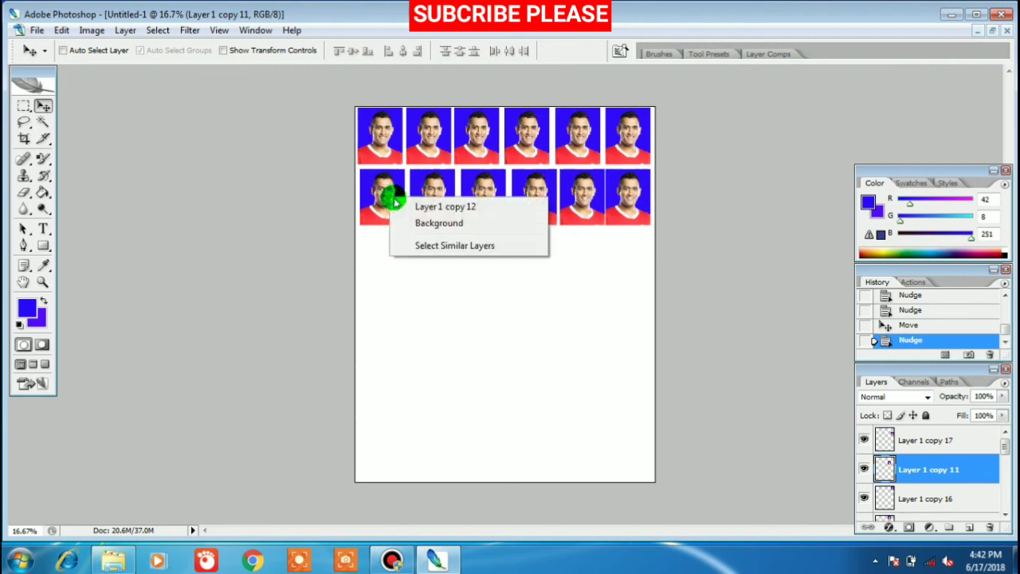
left_click(402, 204)
key("Left")
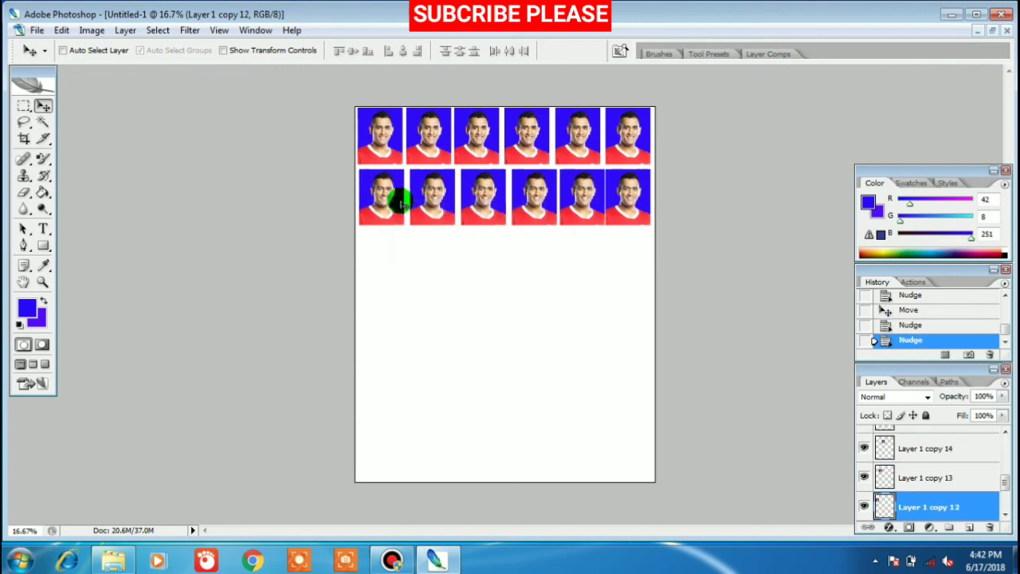
right_click(448, 224)
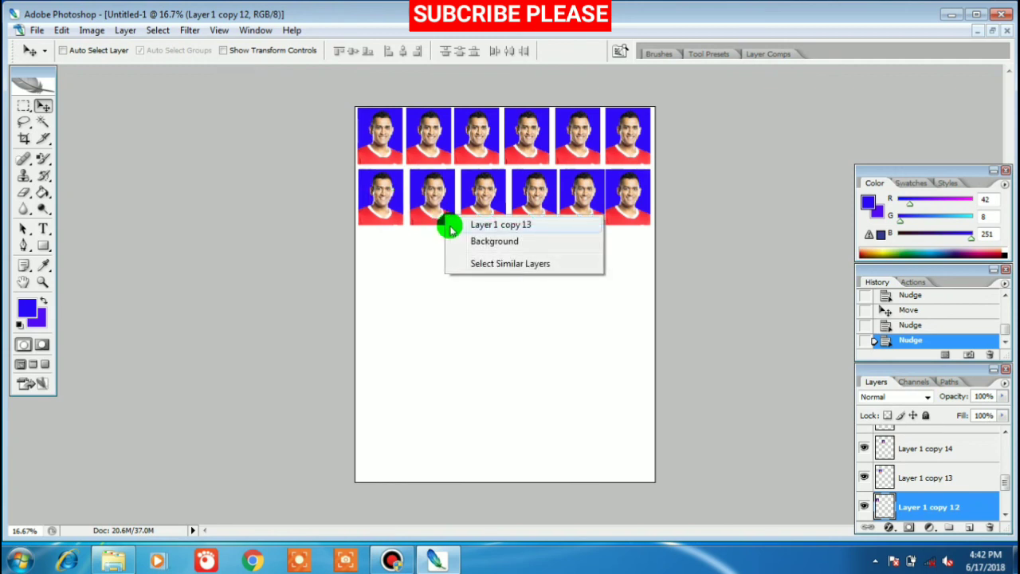
left_click(451, 225)
key("Left")
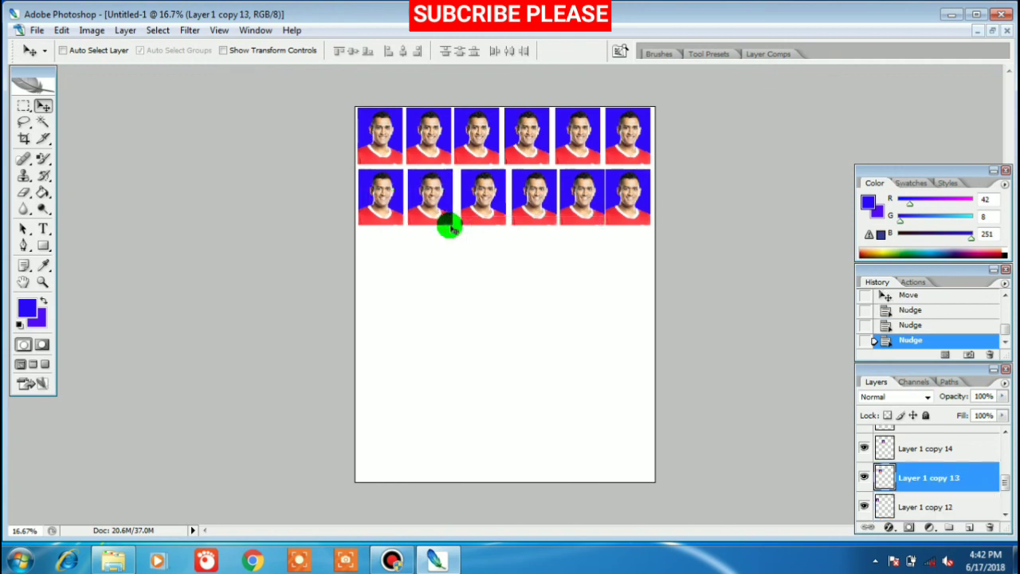
- Nudge the third, fourth and fifth second-row photos left so they line up under the top row
right_click(492, 215)
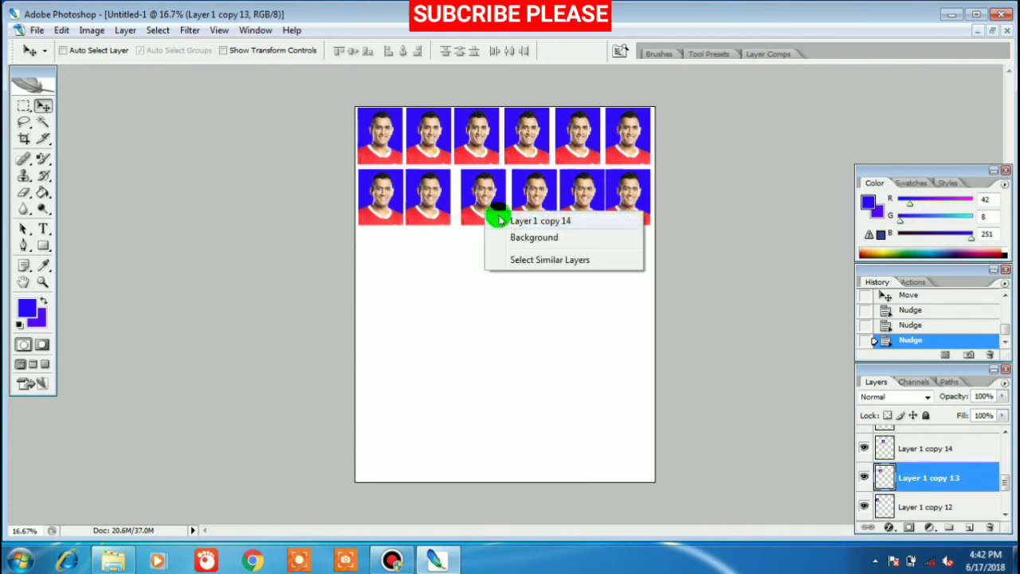
left_click(496, 216)
key("Left")
key("Left")
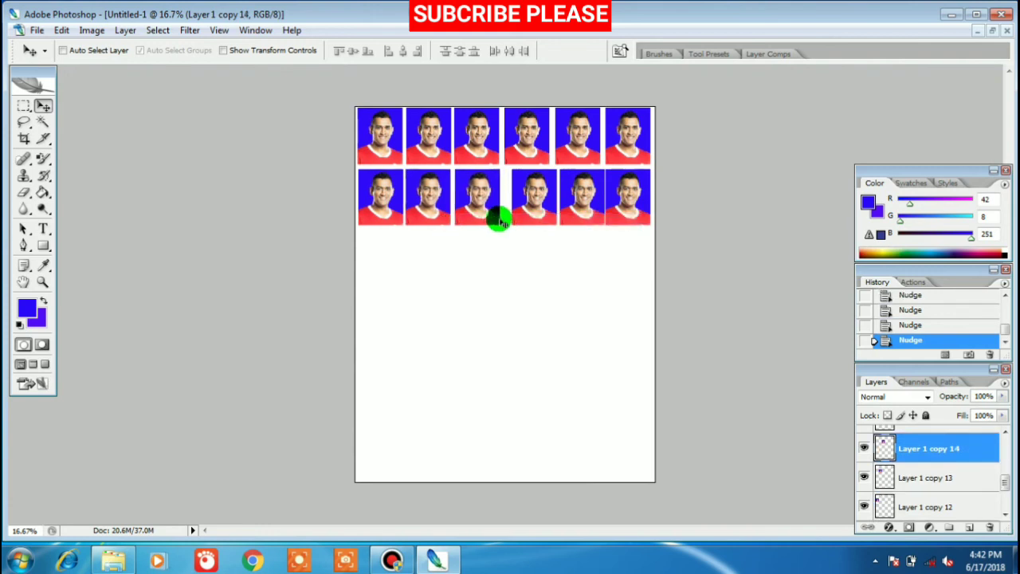
right_click(540, 216)
left_click(558, 223)
key("Left")
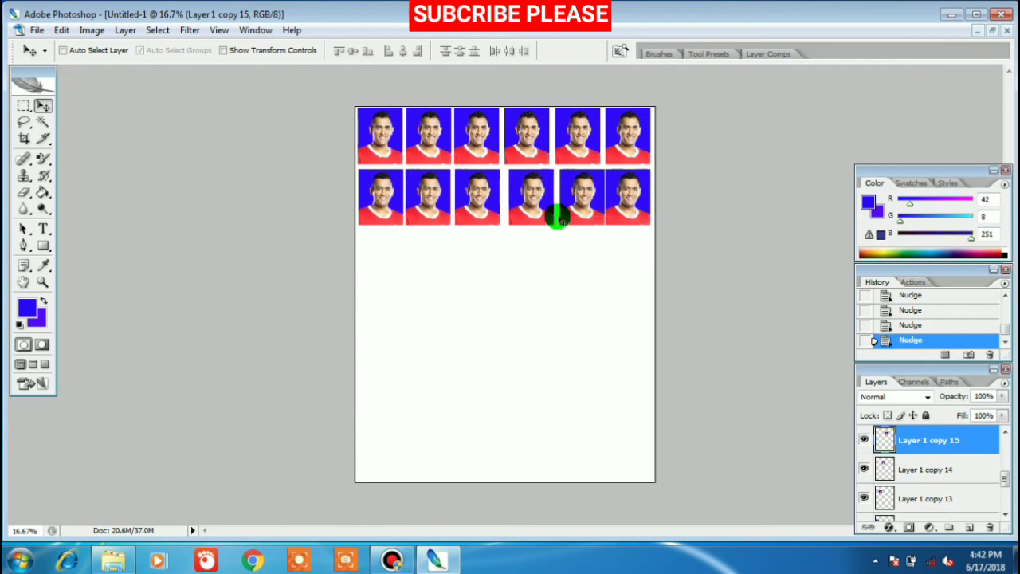
key("Left")
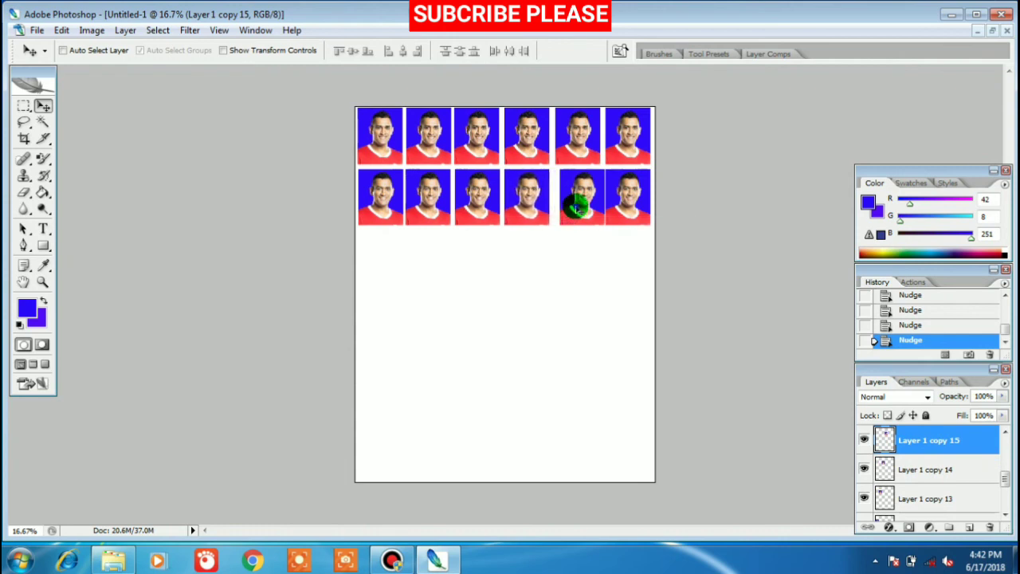
right_click(575, 207)
left_click(586, 213)
key("Left")
key("Left")
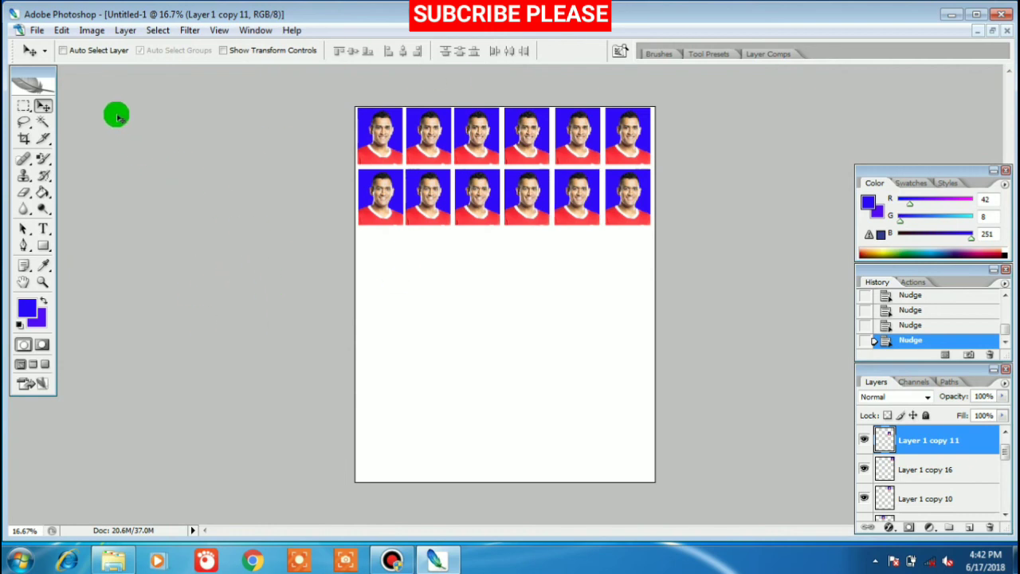
- Minimize Photoshop with the Untitled-1 sheet still open and bring up the desktop's context menu
left_click(47, 31)
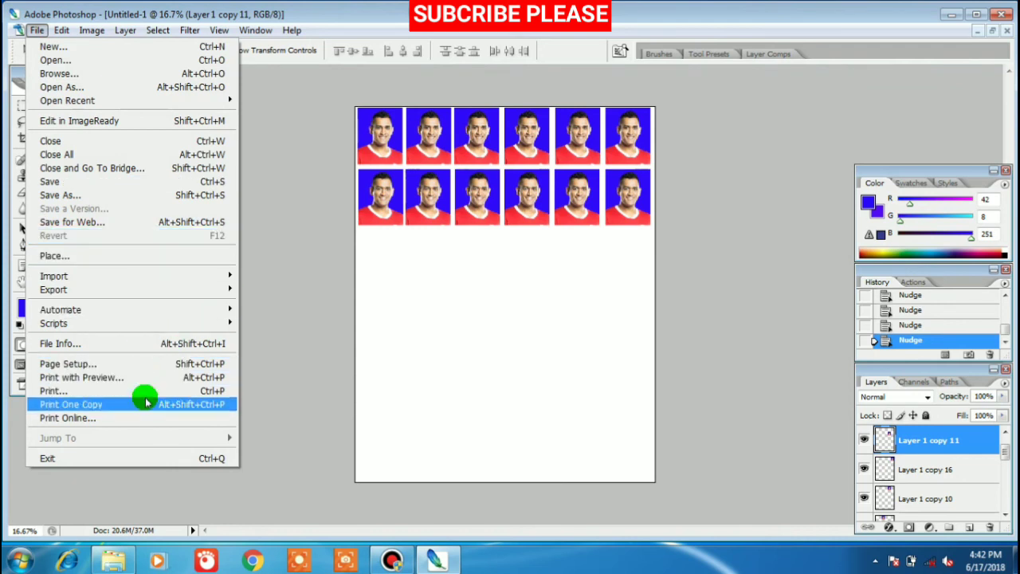
left_click(306, 219)
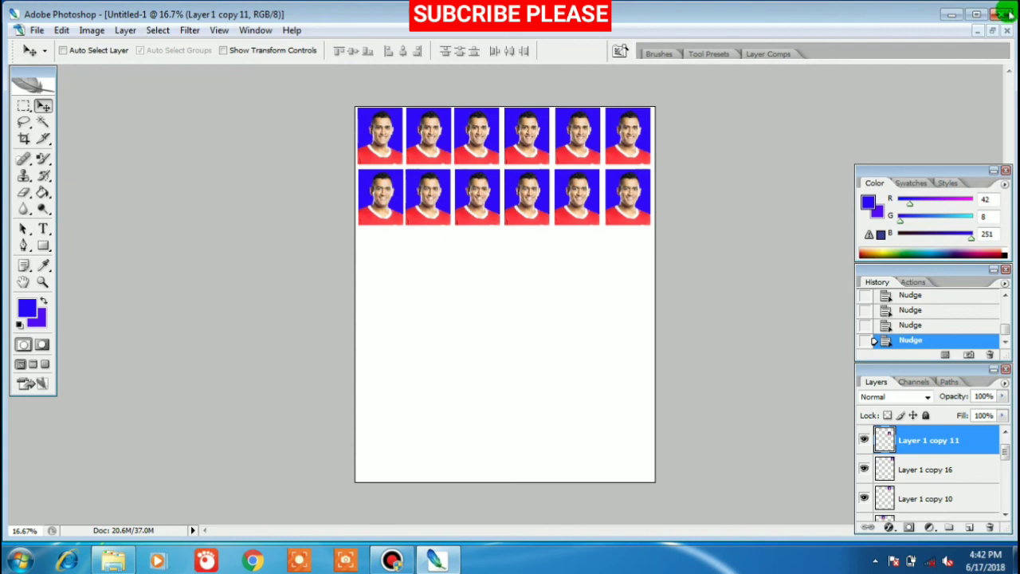
left_click(951, 14)
right_click(517, 94)
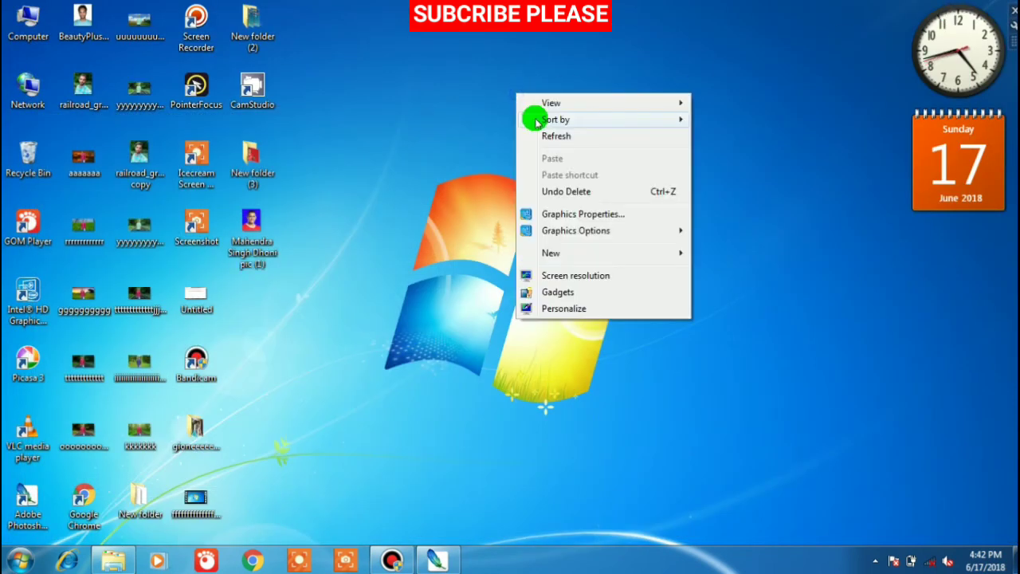